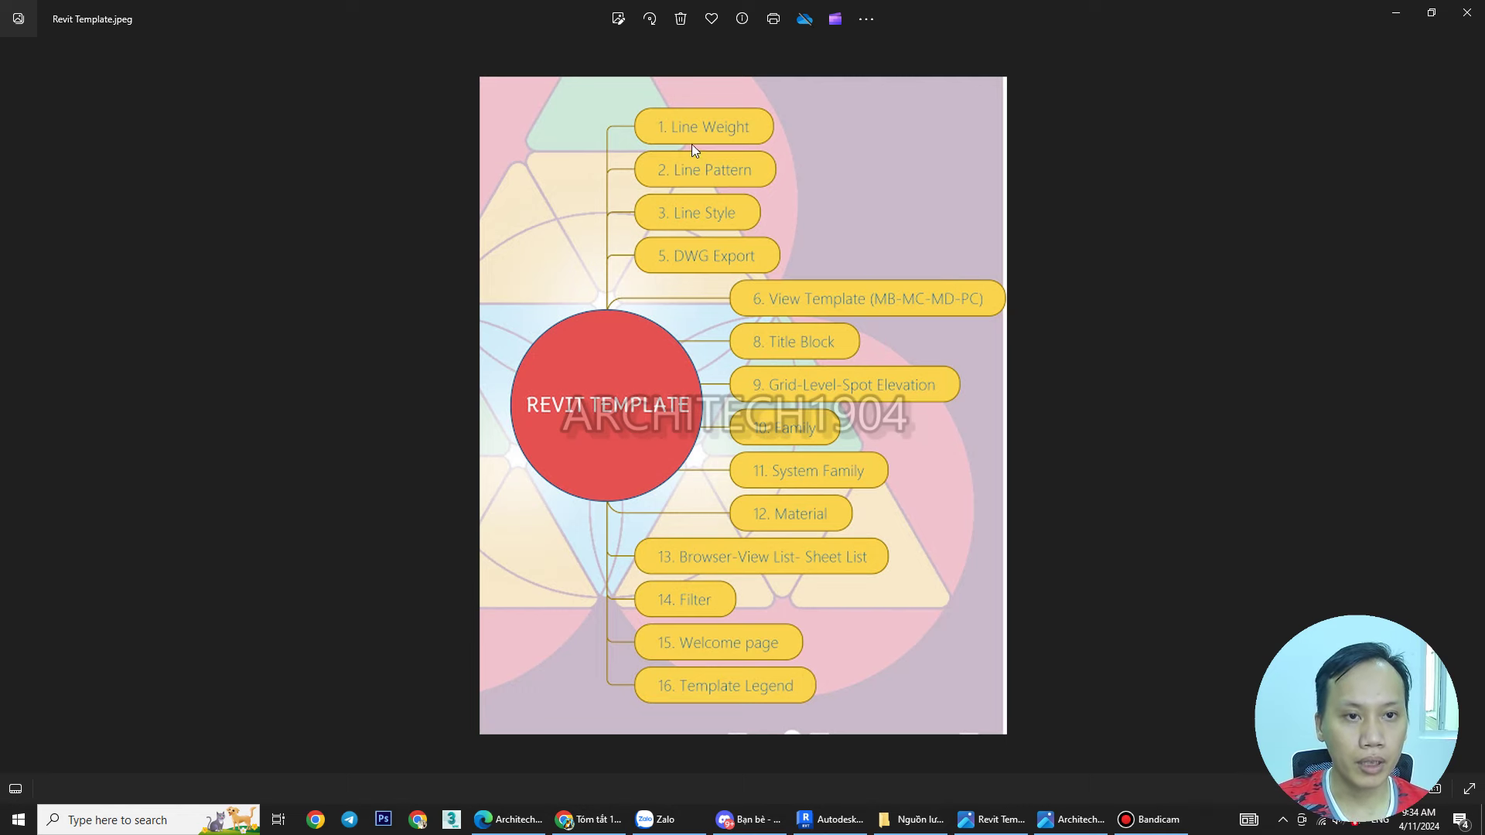
Step: Show Architech1904 youtube cover.png in Photos instead of the mind map
scroll(689, 139, "up", 1, "ctrl")
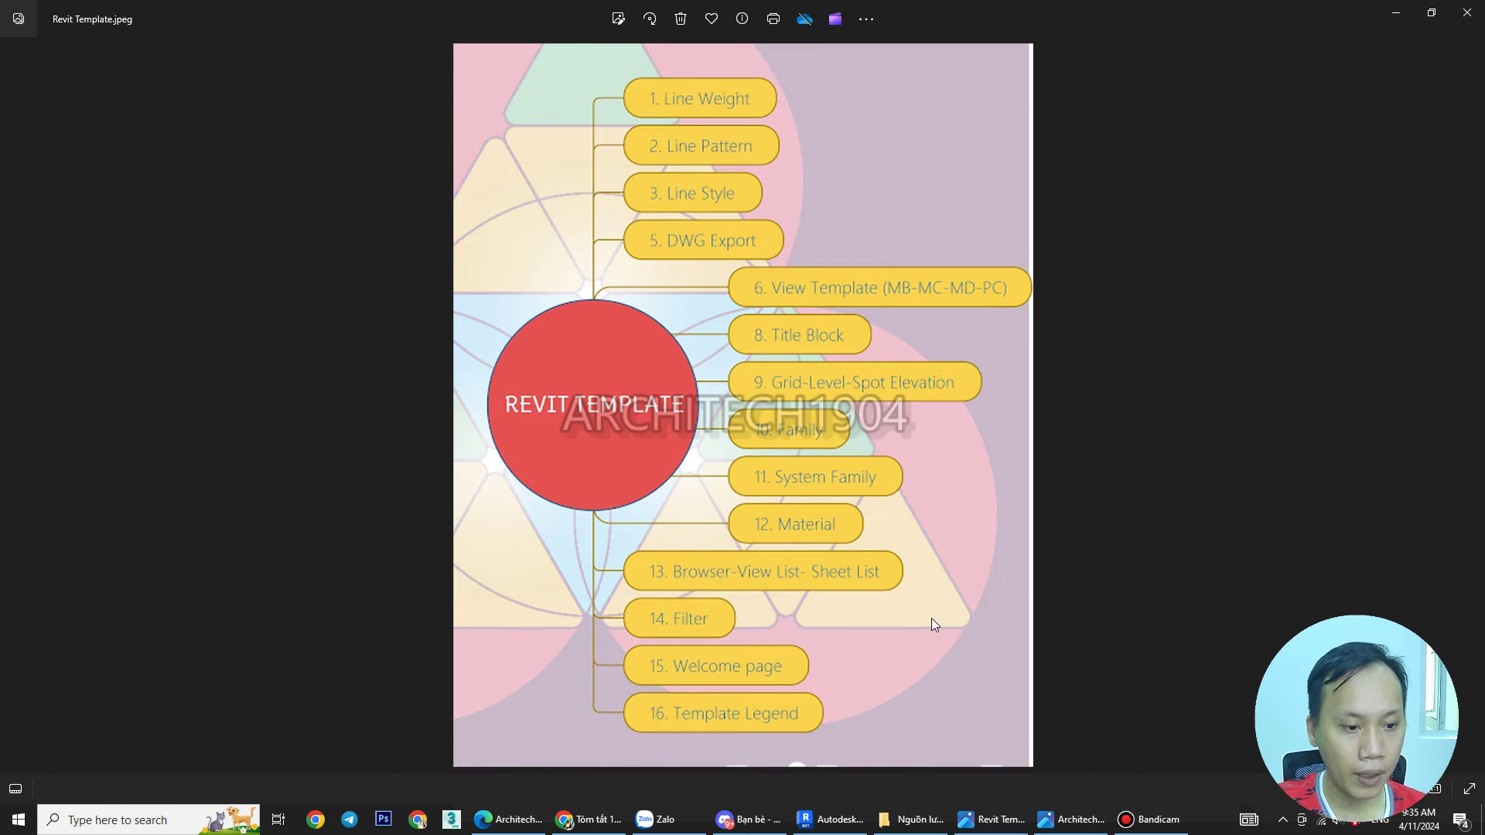
mouse_move(1074, 819)
left_click(1117, 727)
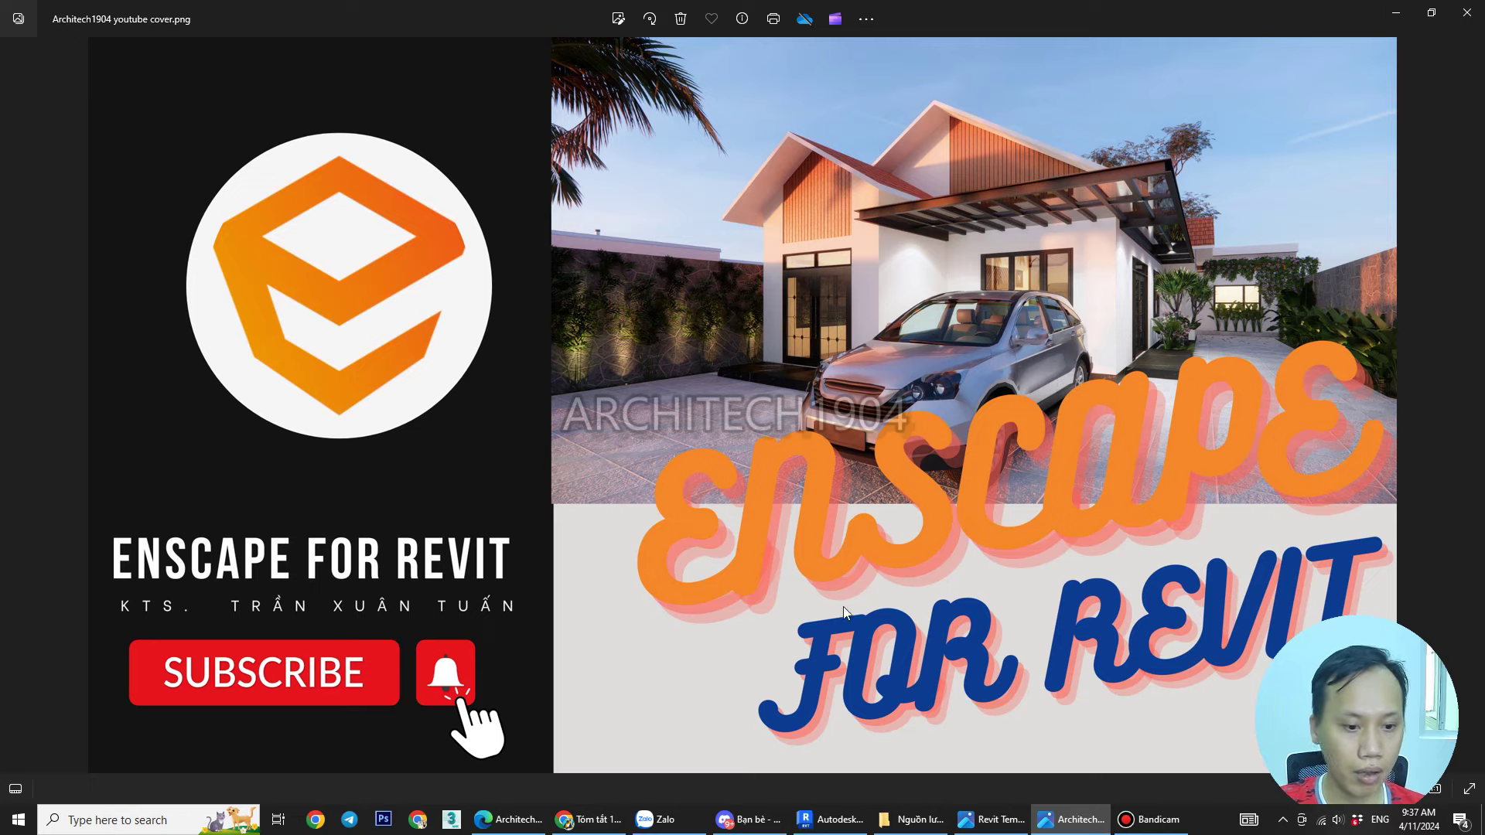
Step: Return to the Revit project and pan the floor plan toward the laundry room
left_click(834, 821)
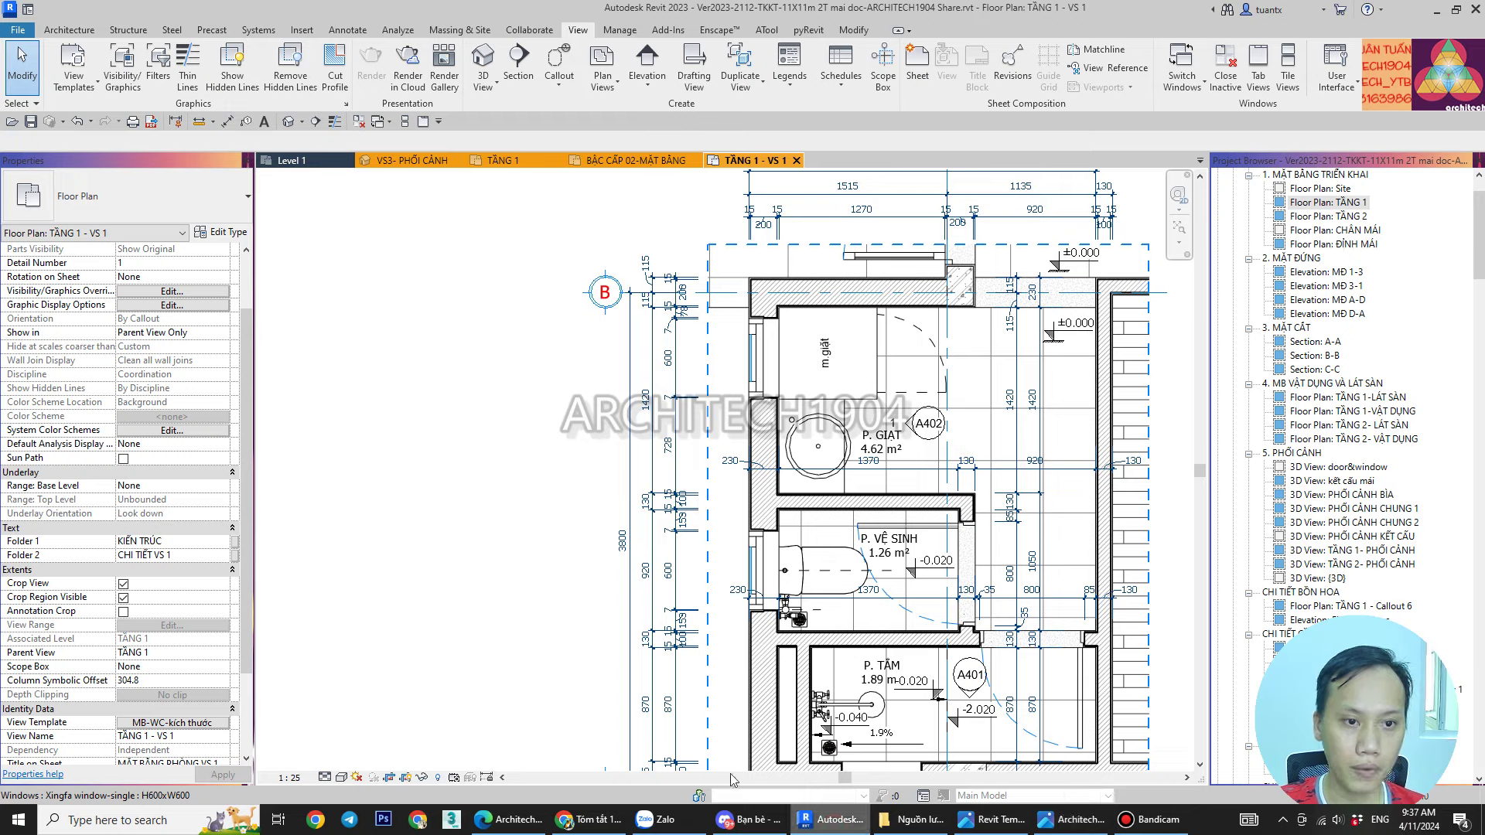
scroll(537, 581, "down", 2)
middle_click_drag(537, 581, 419, 554)
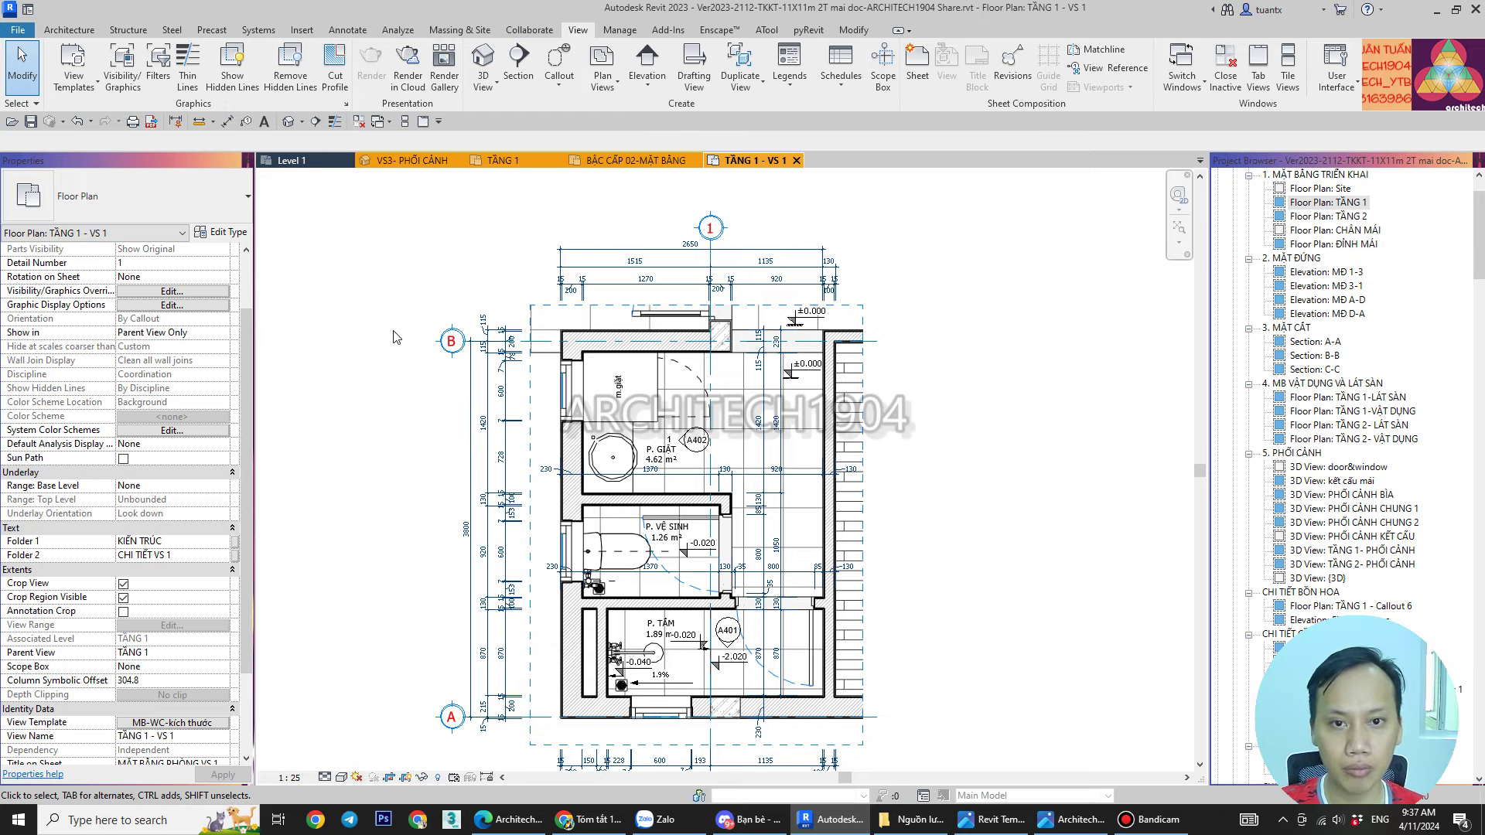
scroll(411, 264, "up", 1)
scroll(411, 263, "up", 2)
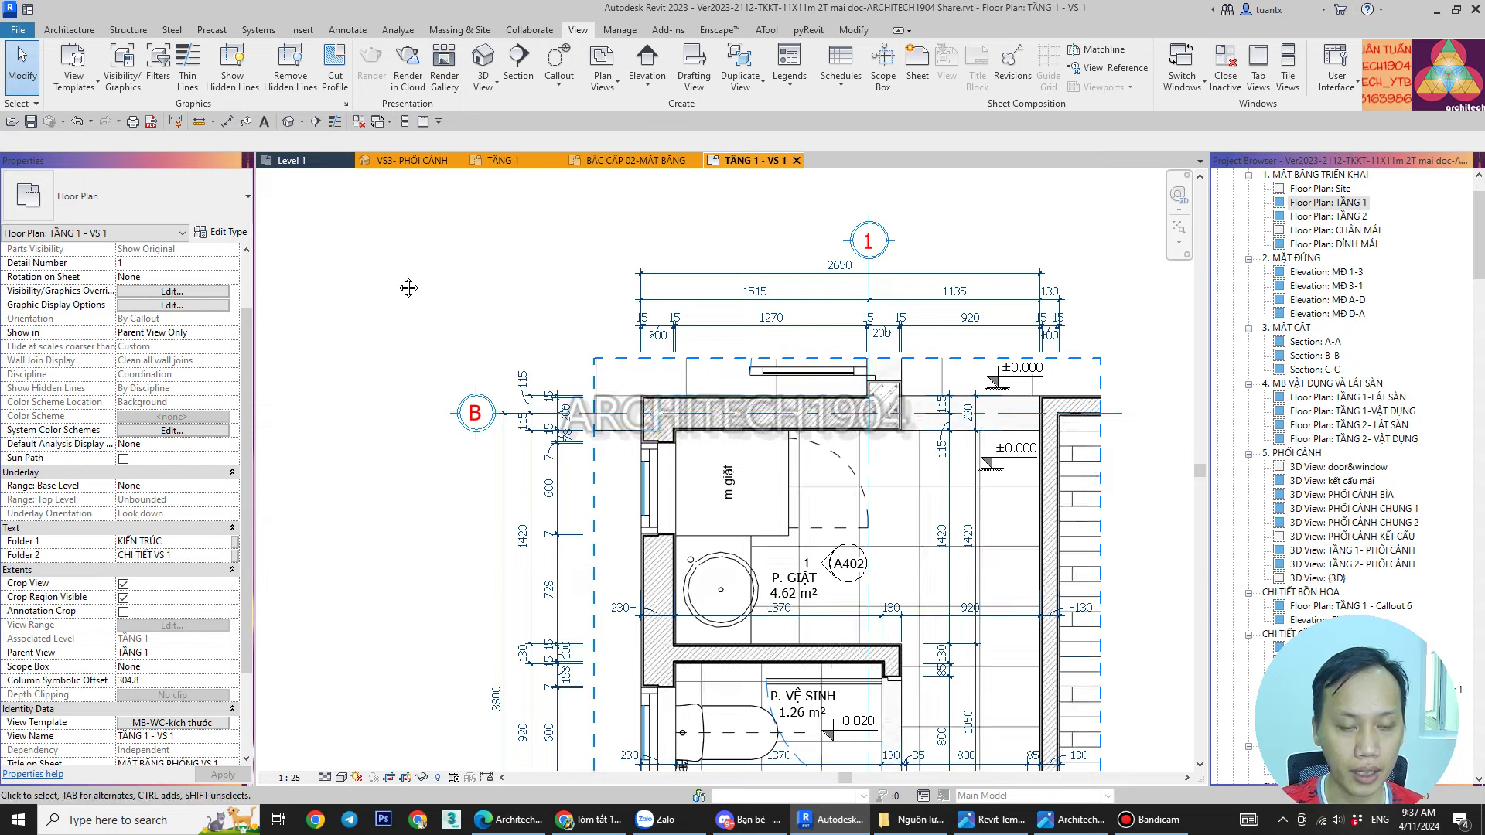
middle_click_drag(408, 289, 354, 254)
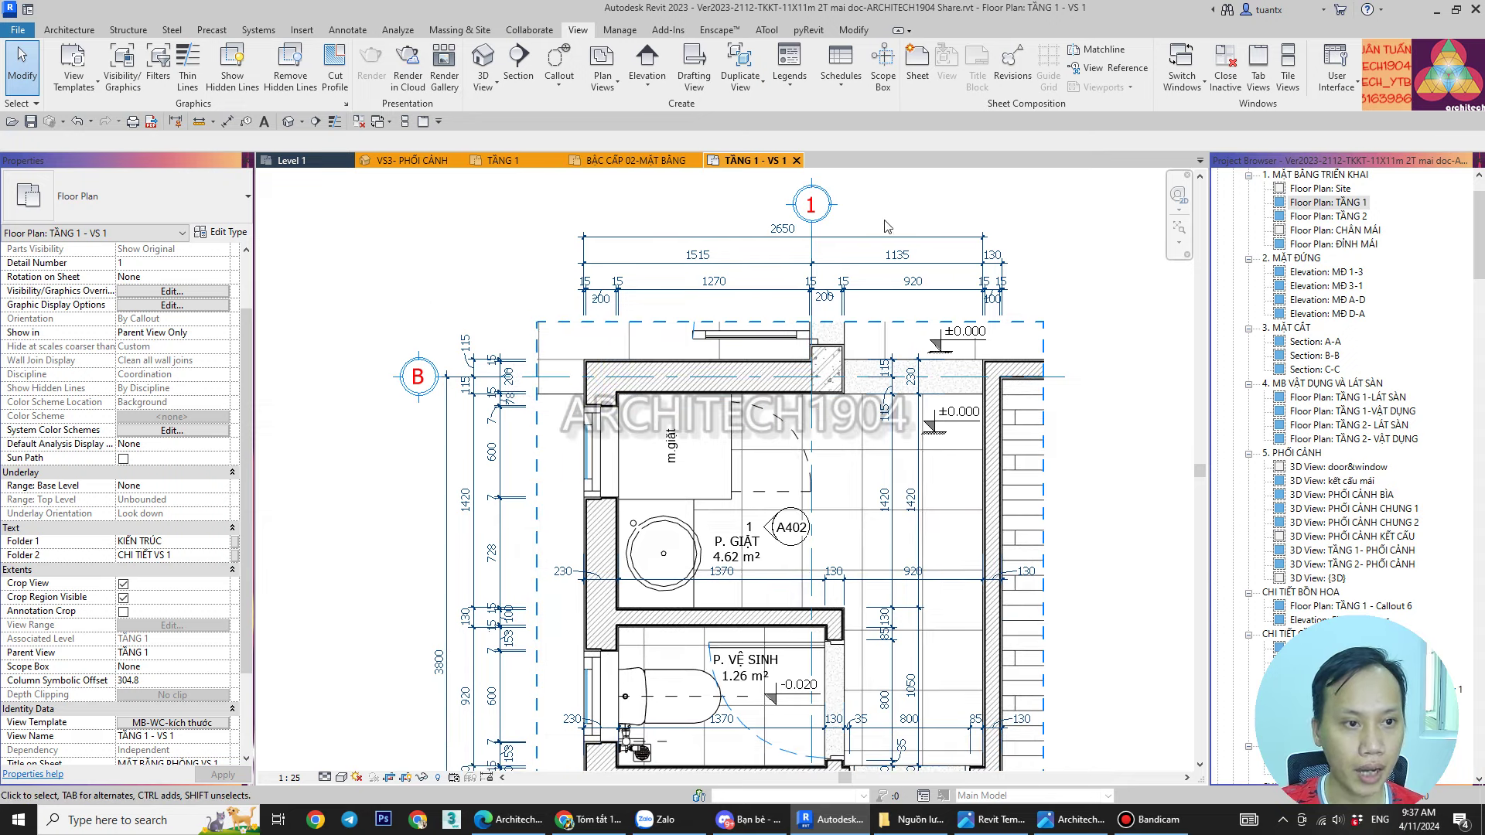
Step: Open the TẦNG 1 floor plan and check its view template, MẶT BẰNG KÍCH THƯỚC
double_click(1325, 203)
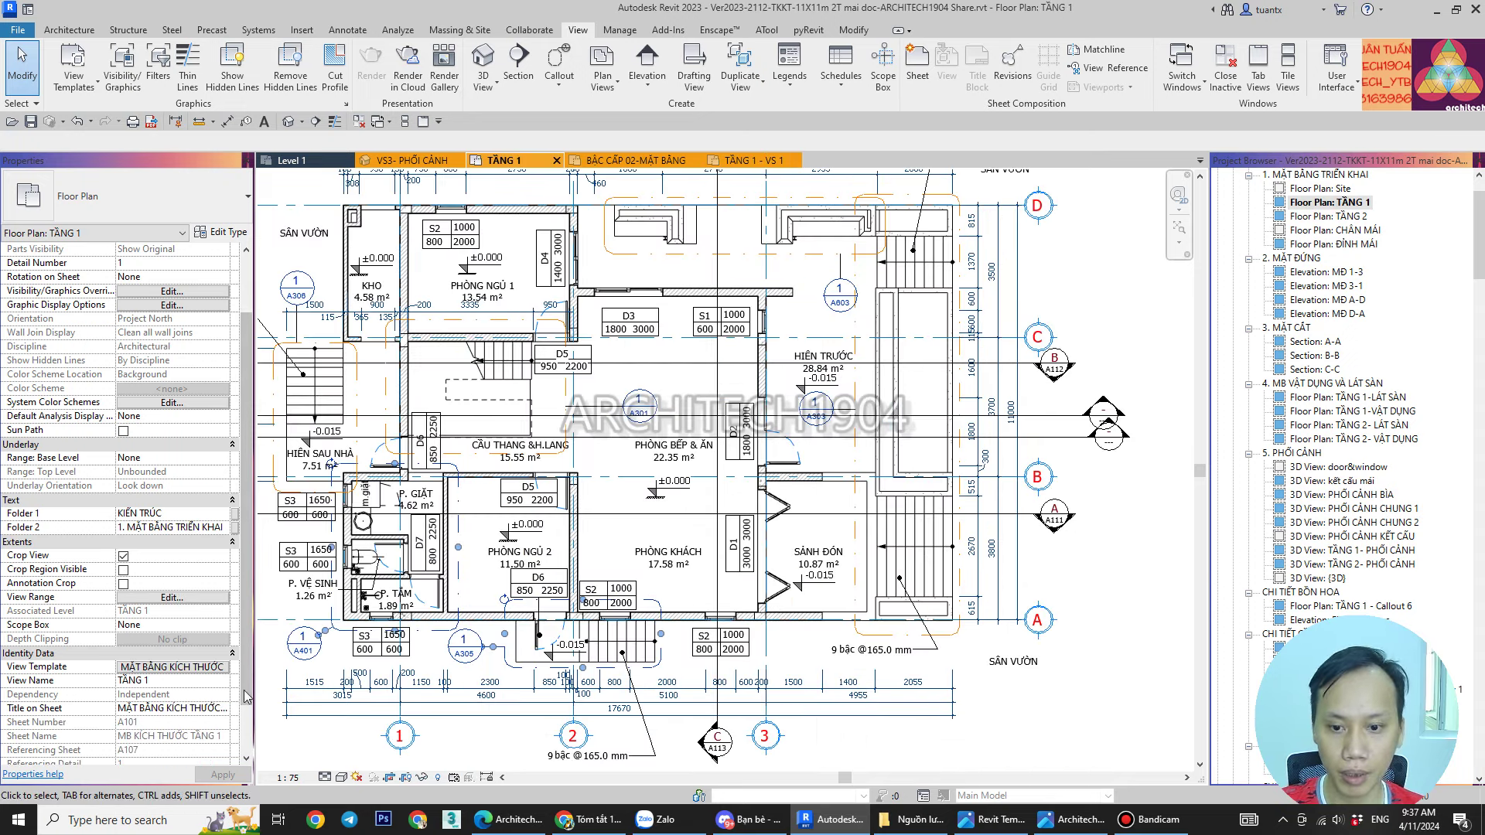
scroll(245, 681, "down", 2)
scroll(232, 688, "down", 1)
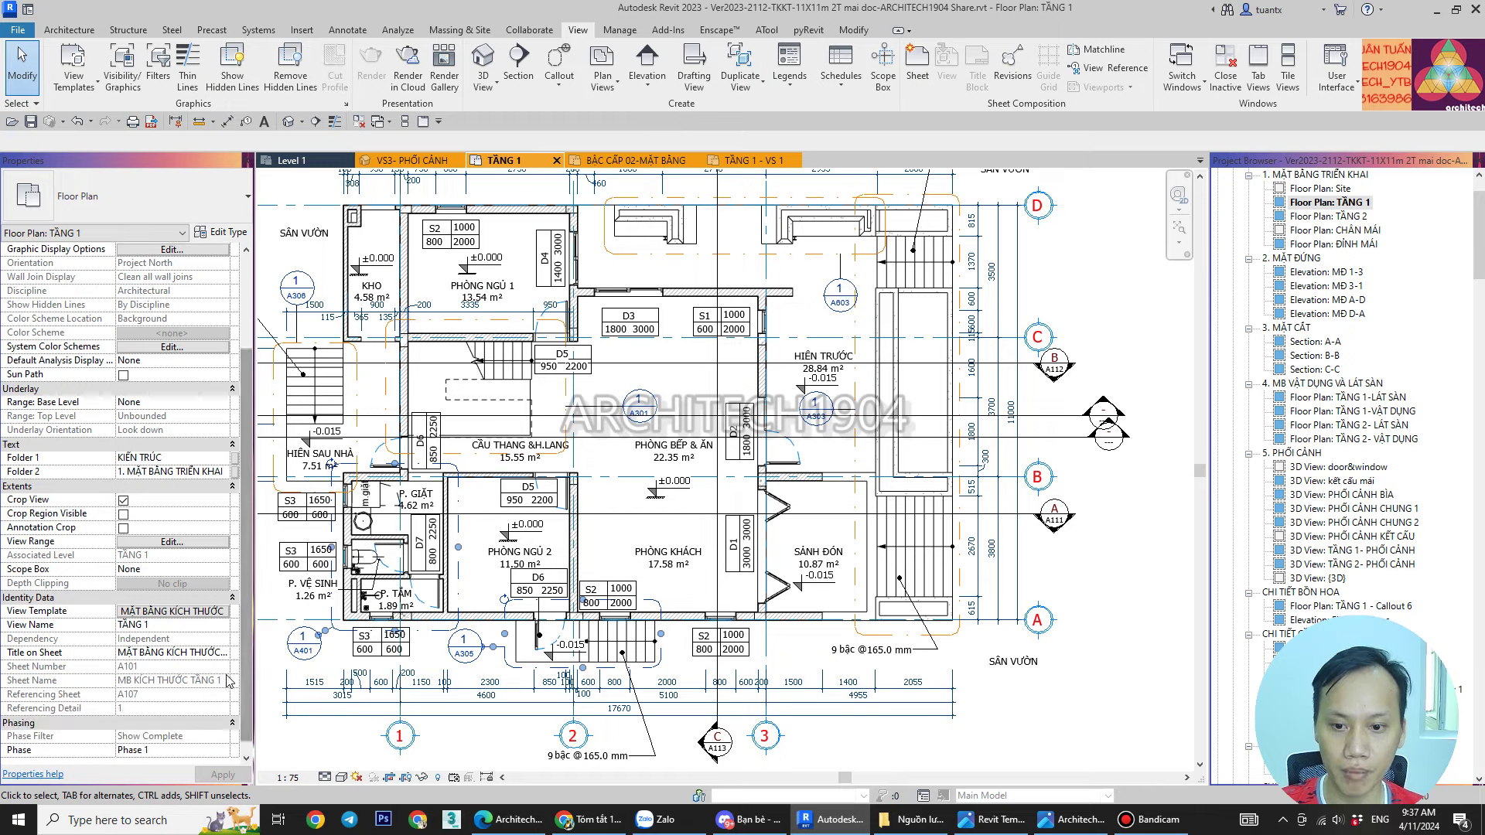
left_click(186, 612)
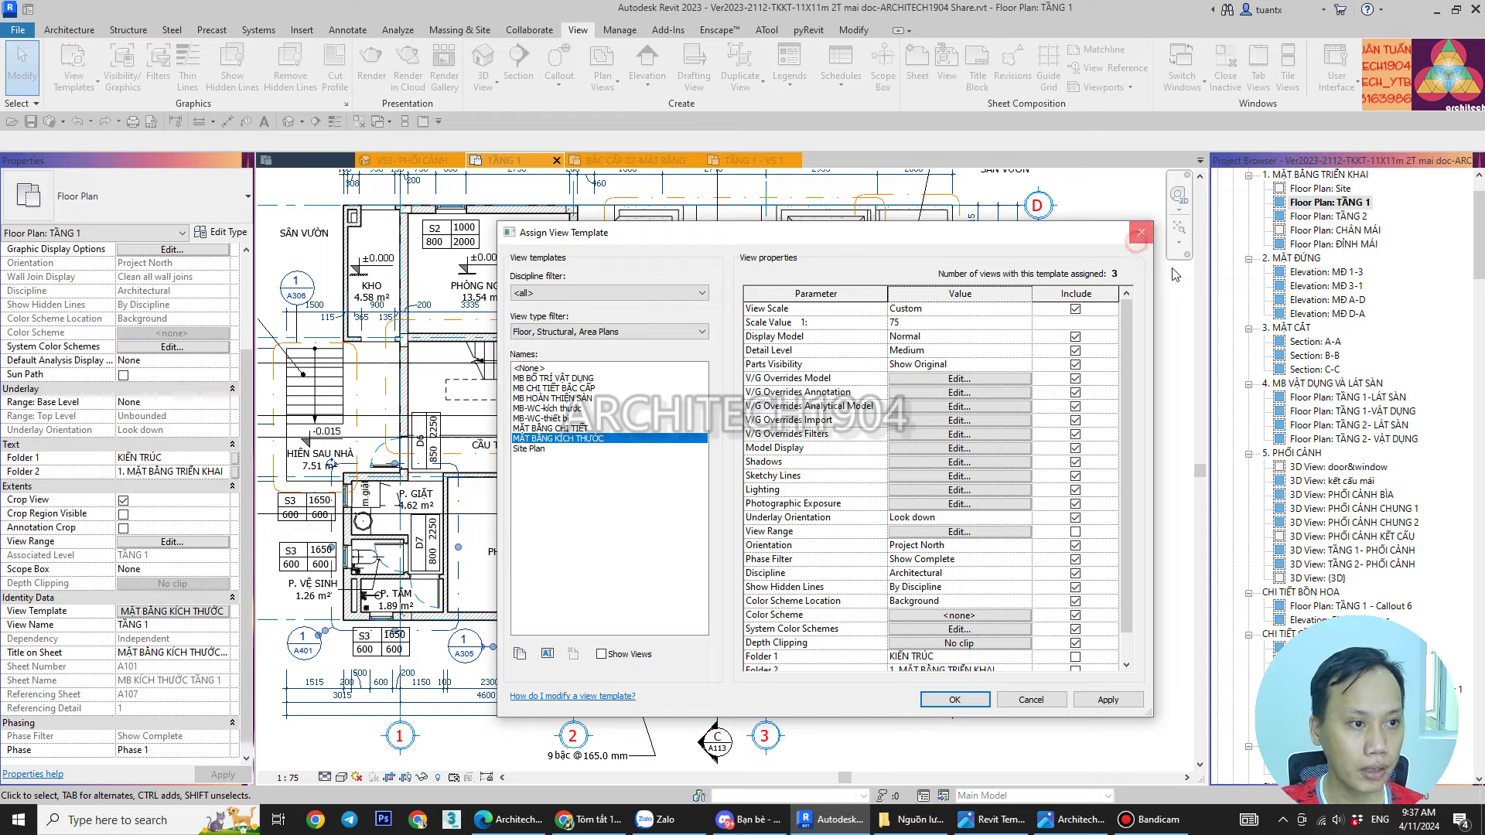
Step: Close the view template dialog and open elevation MĐ 1-3, centring the facade
left_click(1140, 232)
double_click(1327, 272)
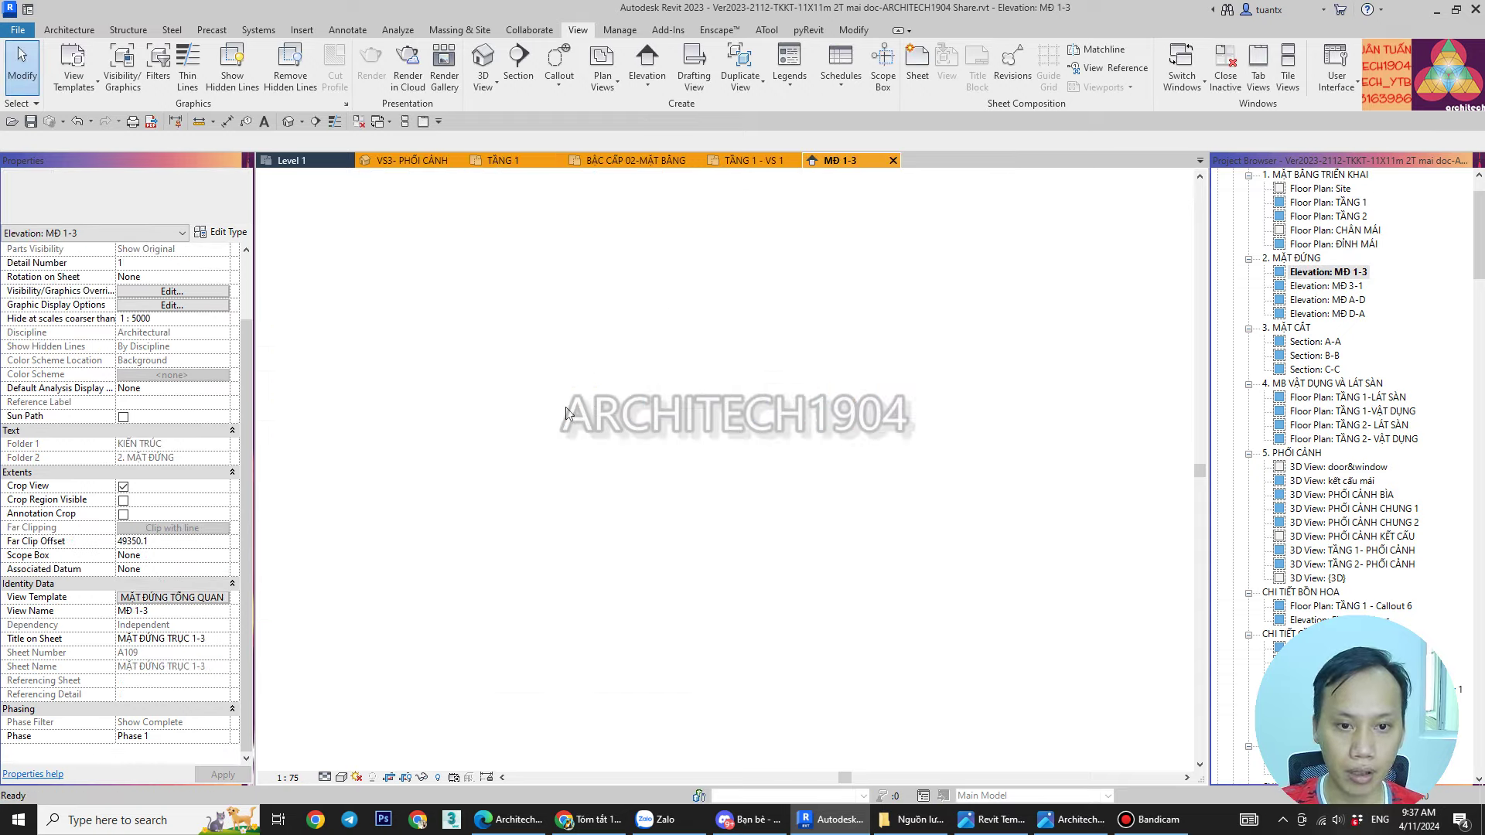
scroll(554, 441, "up", 2)
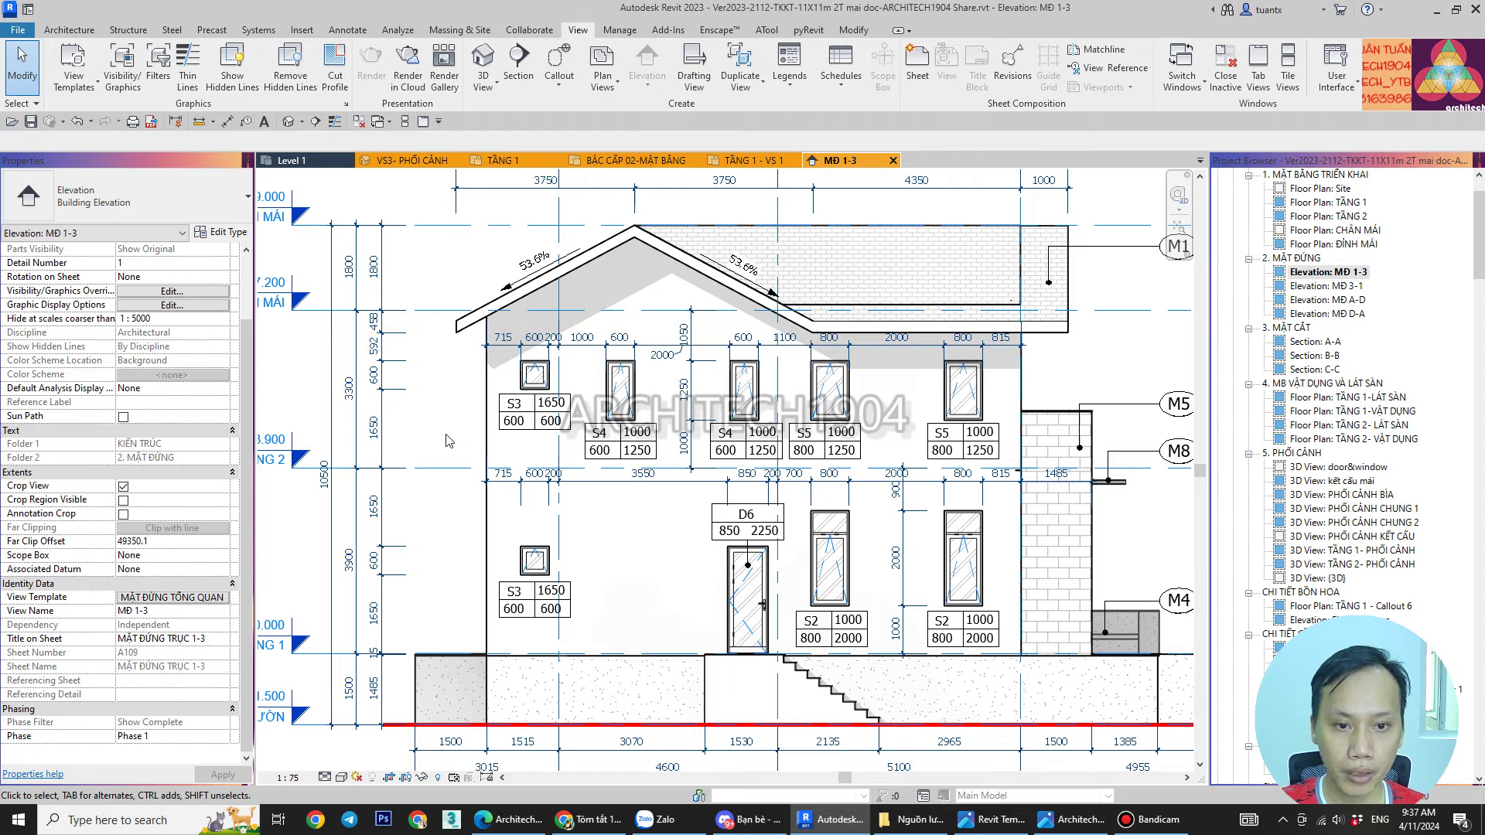
middle_click_drag(446, 441, 417, 414)
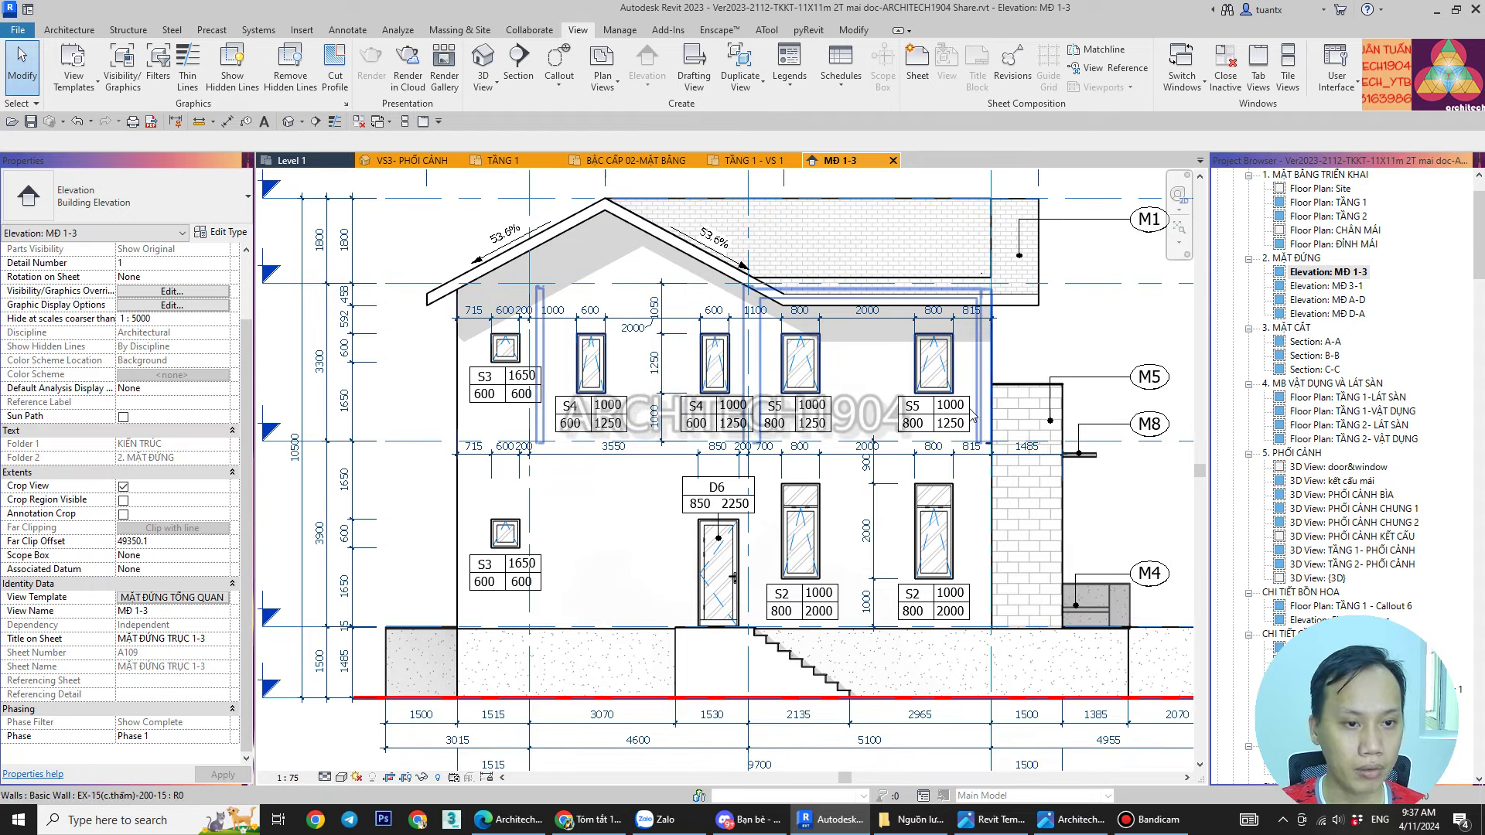
scroll(422, 377, "up", 1)
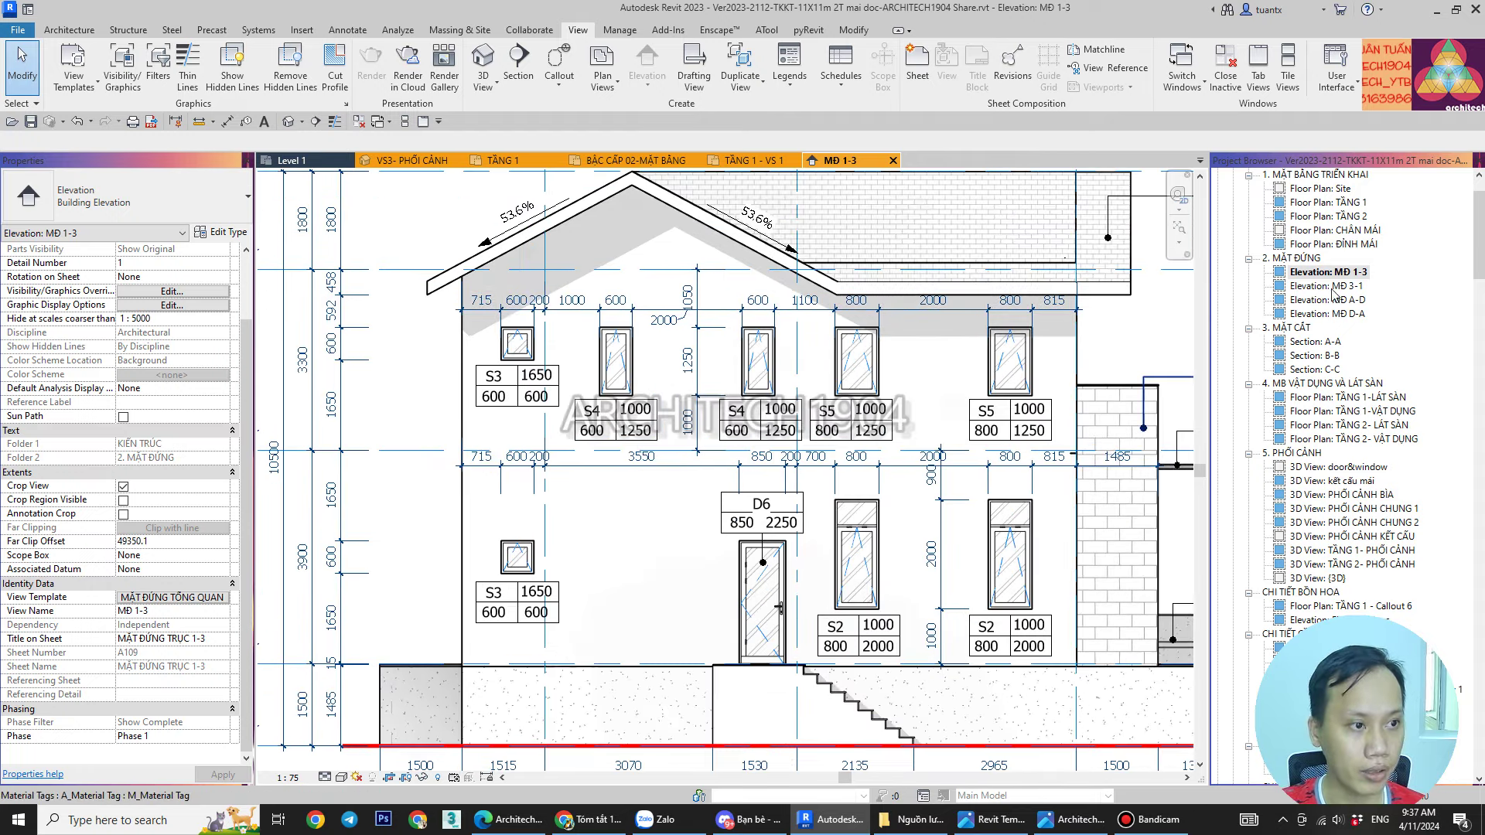
Step: Open section A-A to review it, then return to the TẦNG 1 floor plan
left_click(1315, 343)
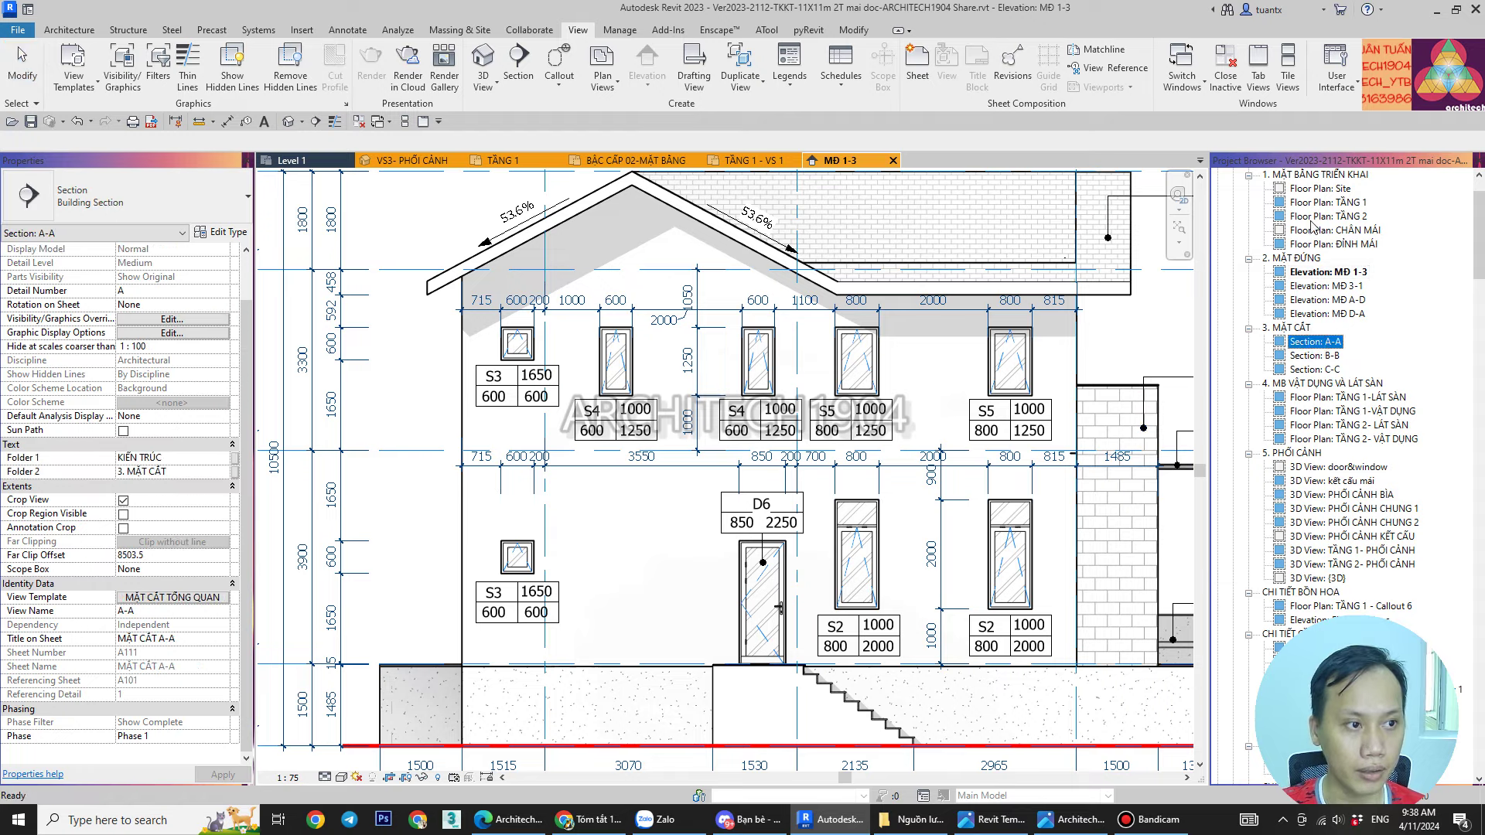
double_click(1326, 202)
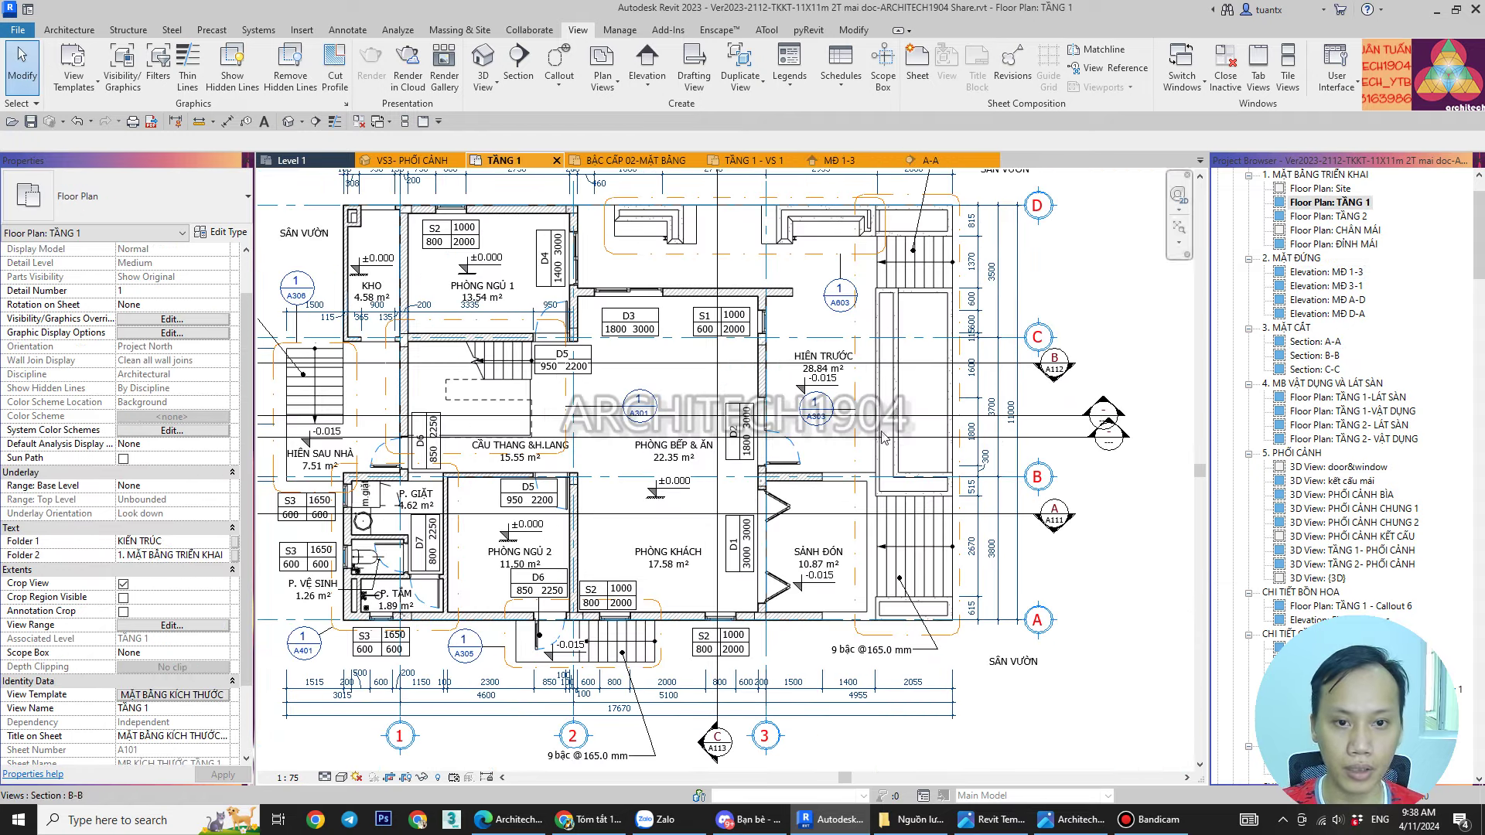
middle_click_drag(634, 439, 686, 482)
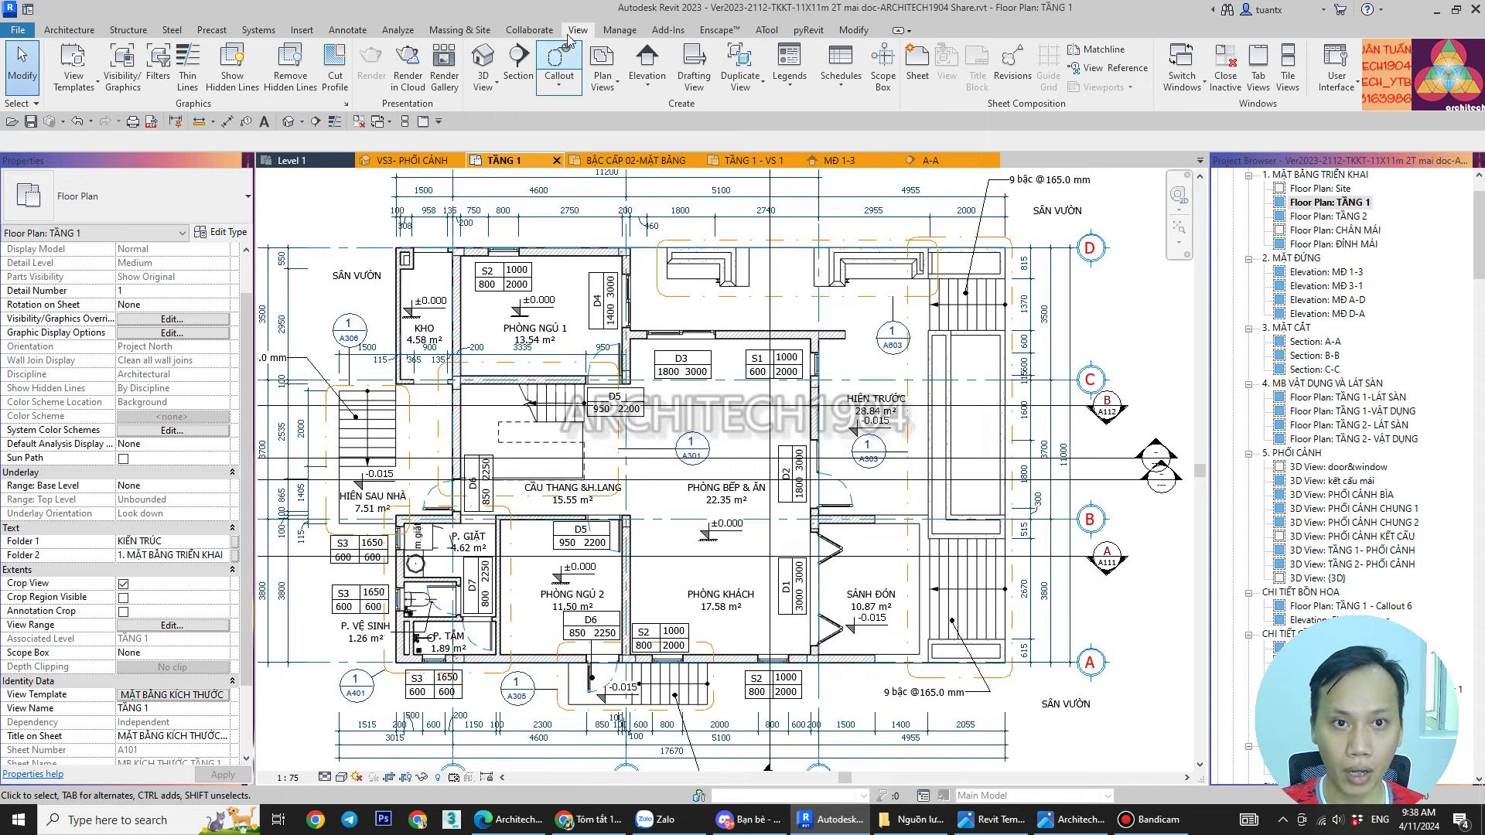
left_click(75, 85)
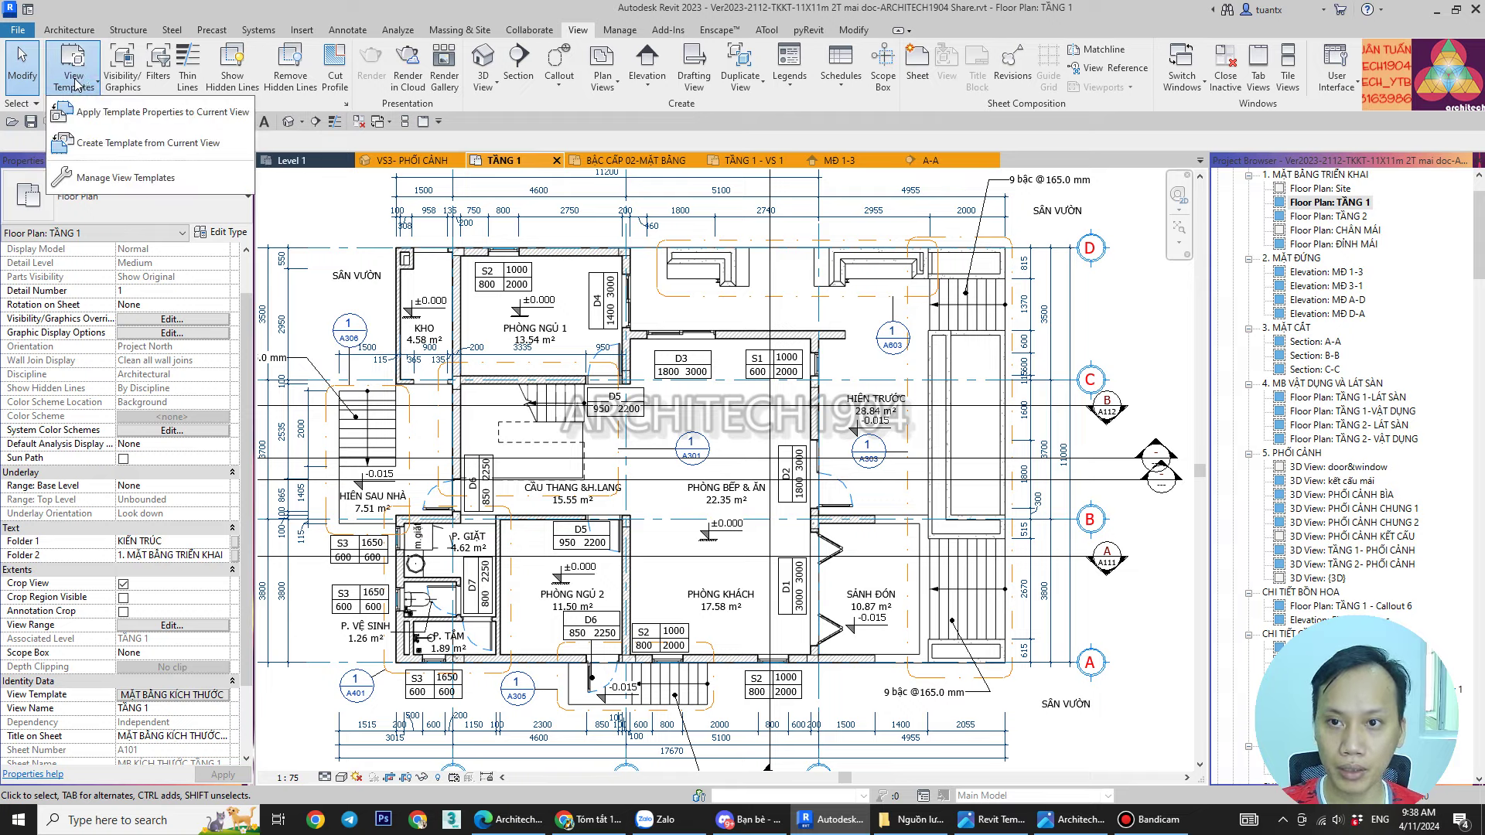
left_click(100, 178)
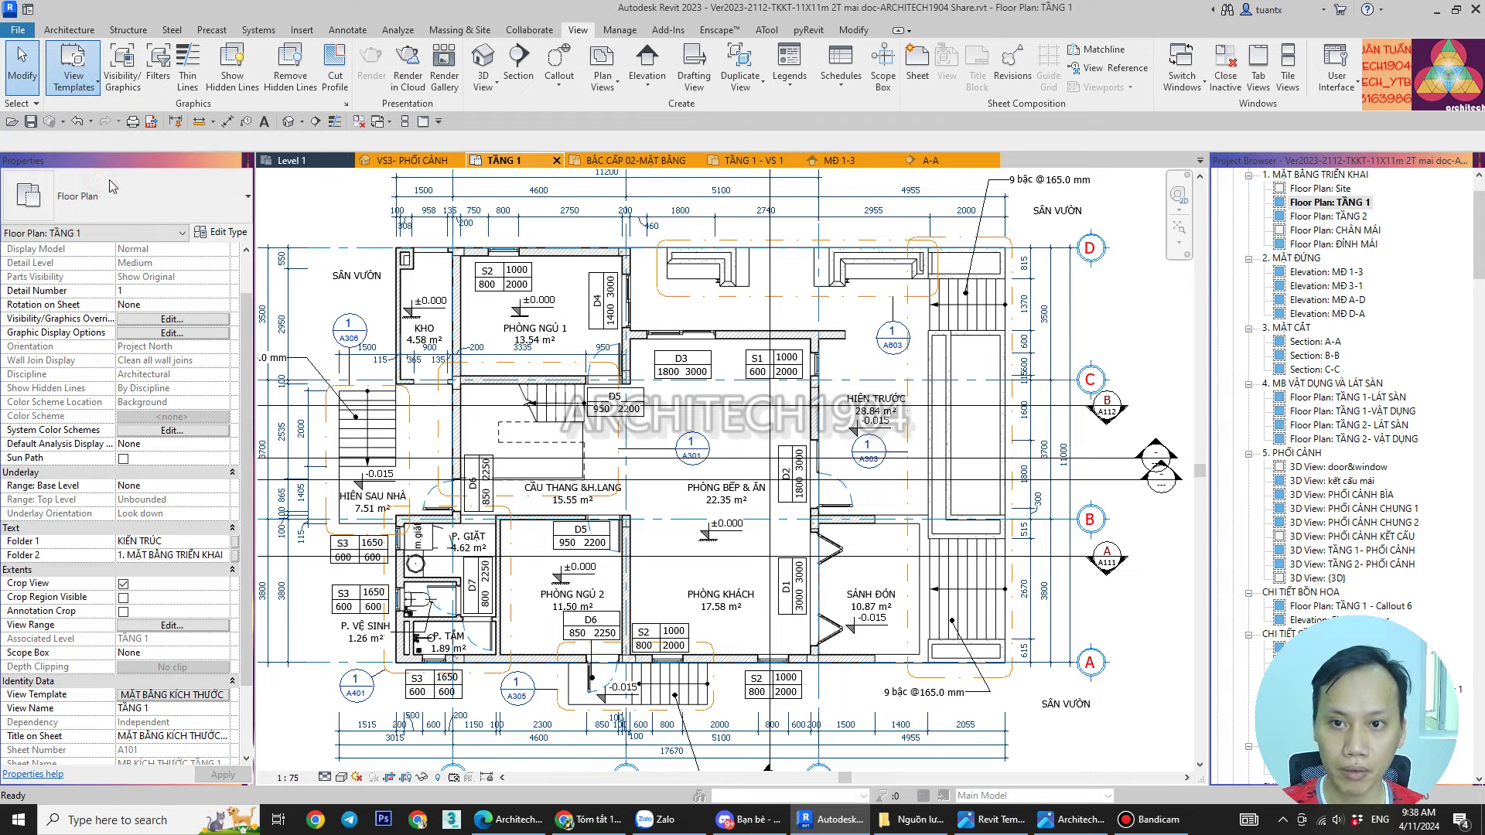
mouse_move(680, 241)
left_mouse_down()
mouse_move(425, 169)
mouse_move(706, 165)
mouse_move(584, 210)
left_mouse_up()
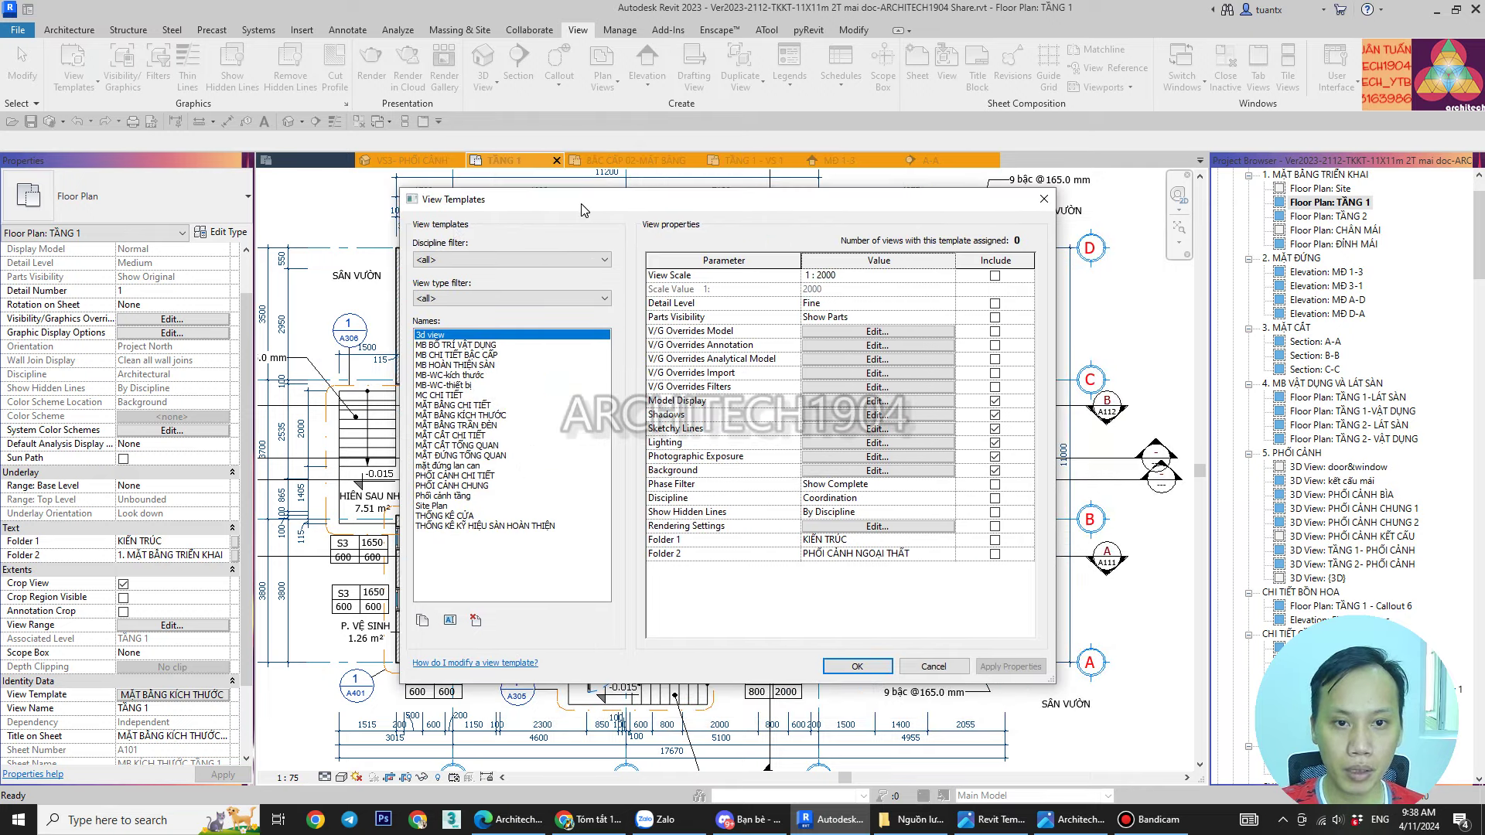
left_click(553, 302)
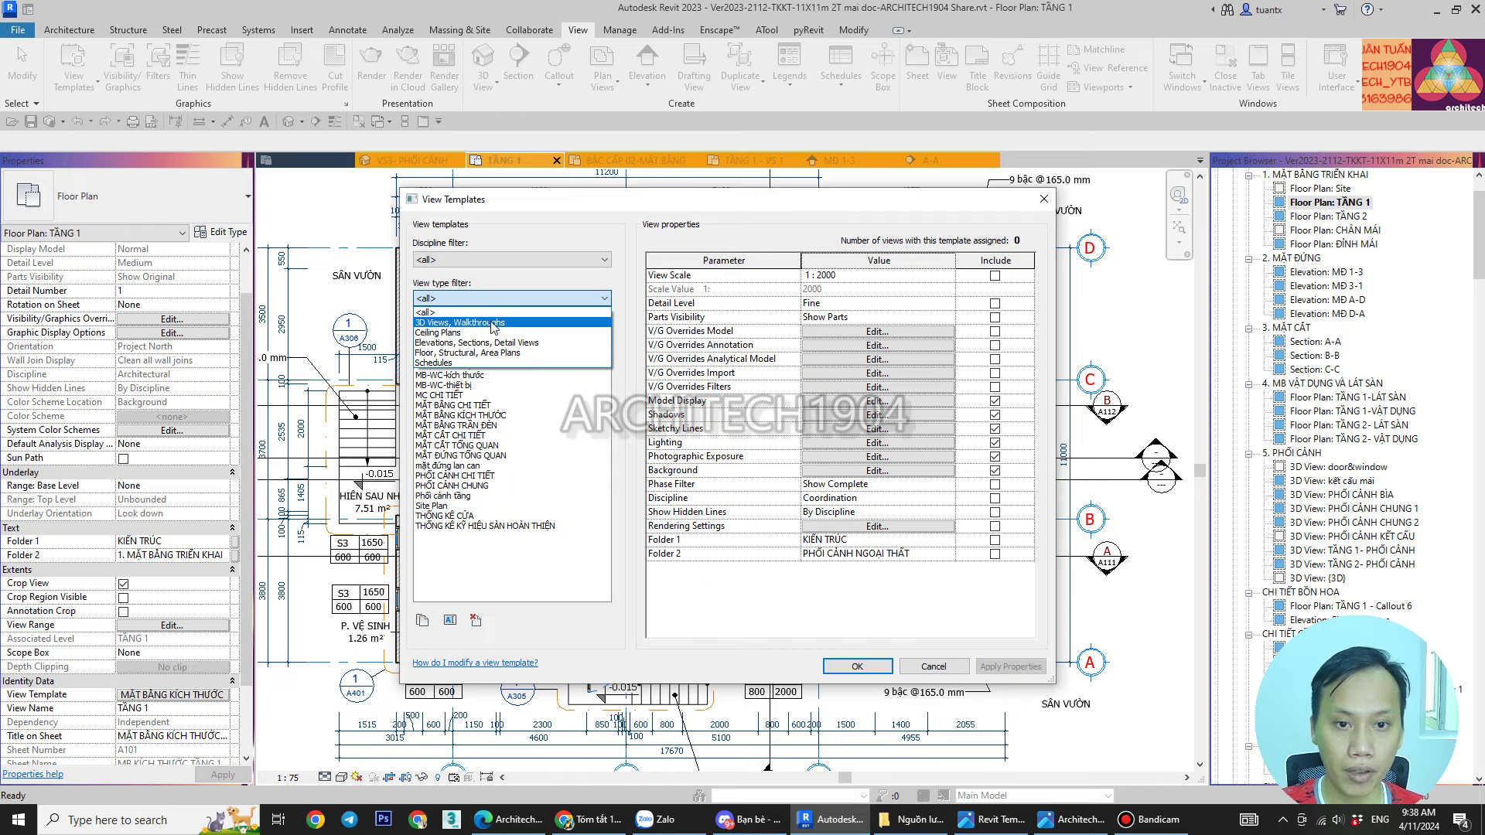
left_click(492, 324)
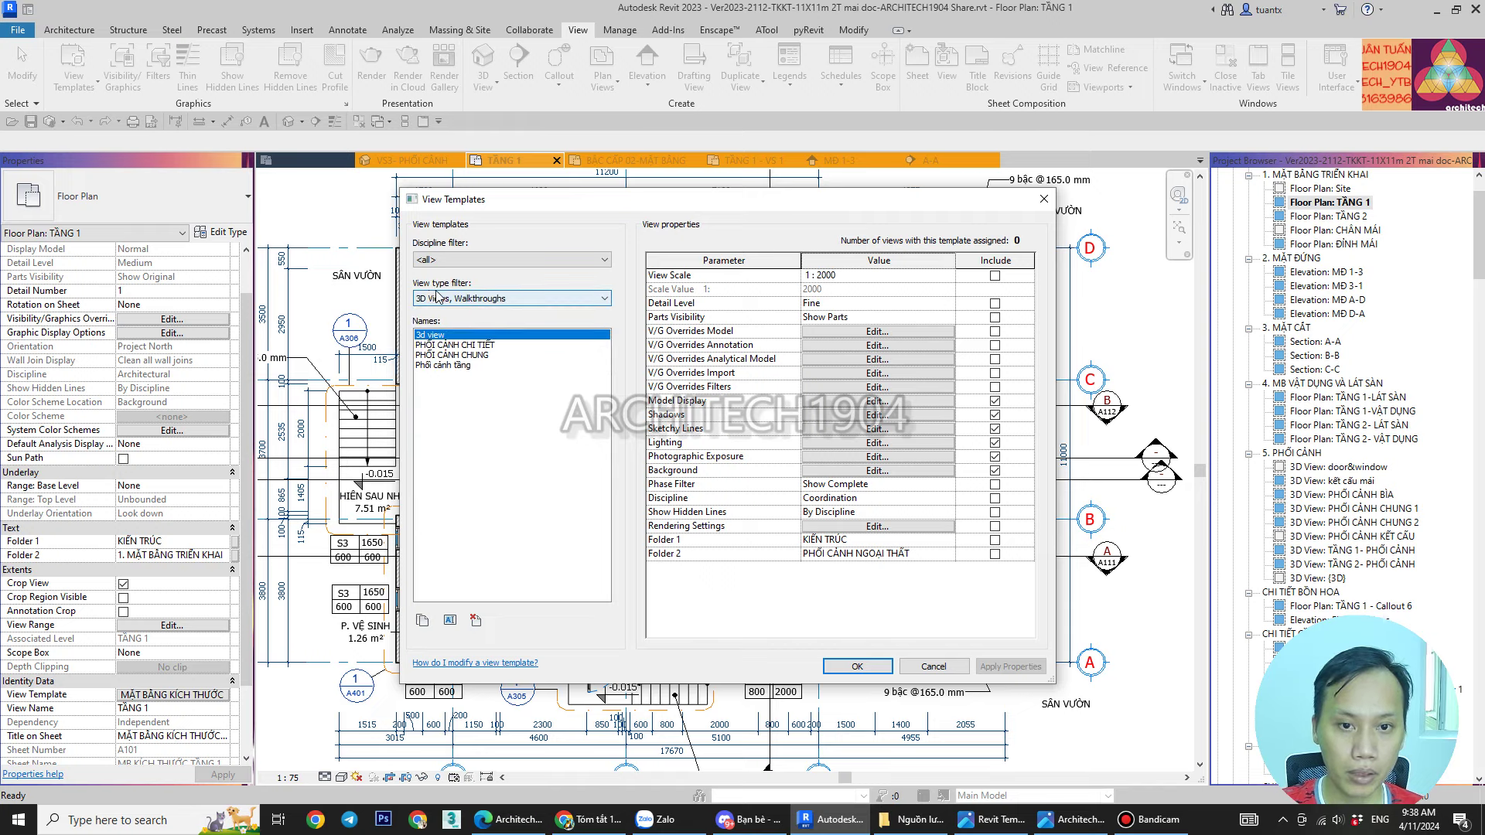
left_click(461, 345)
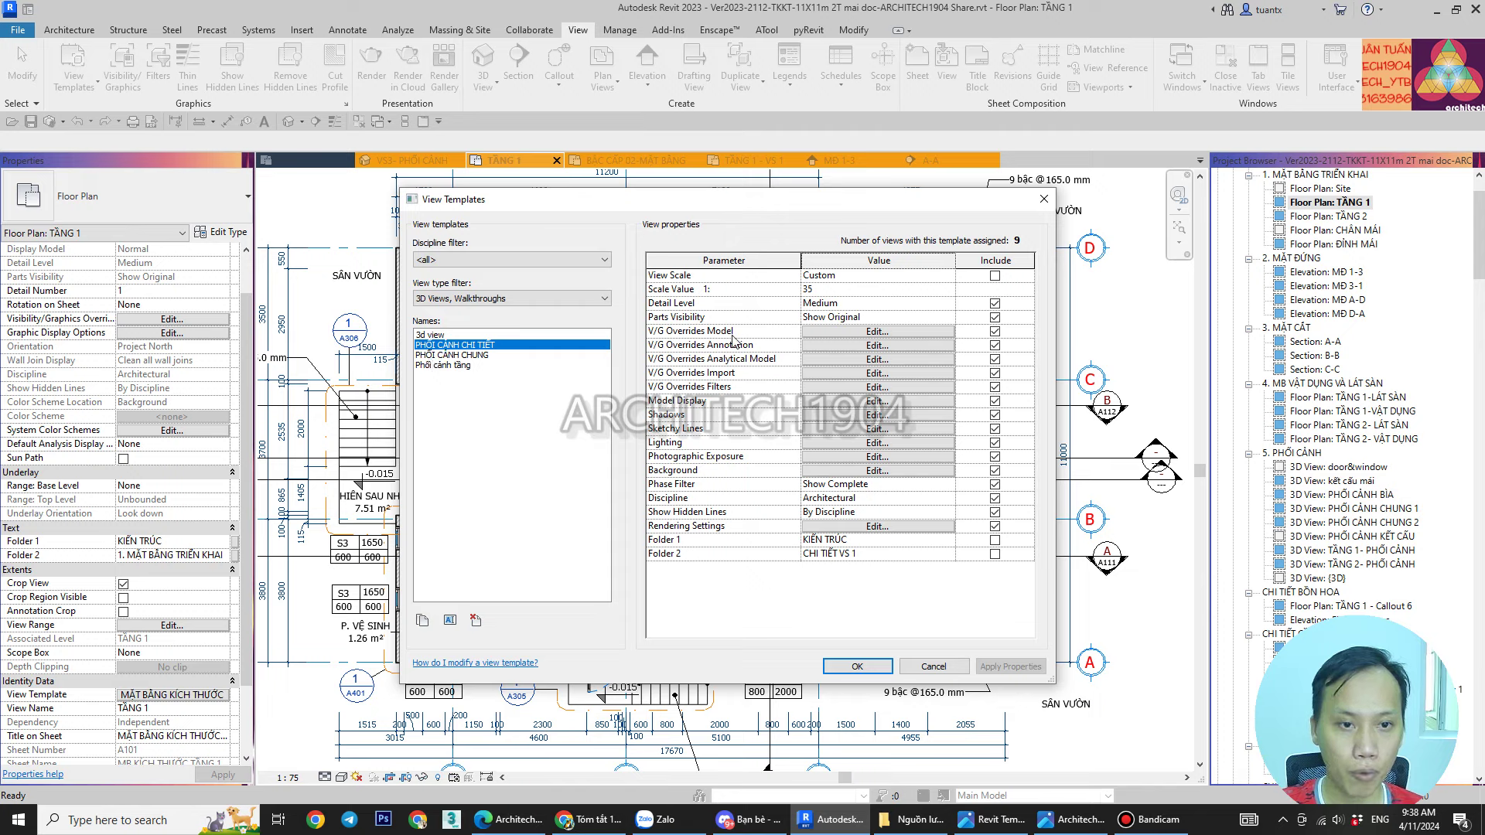
left_click(480, 355)
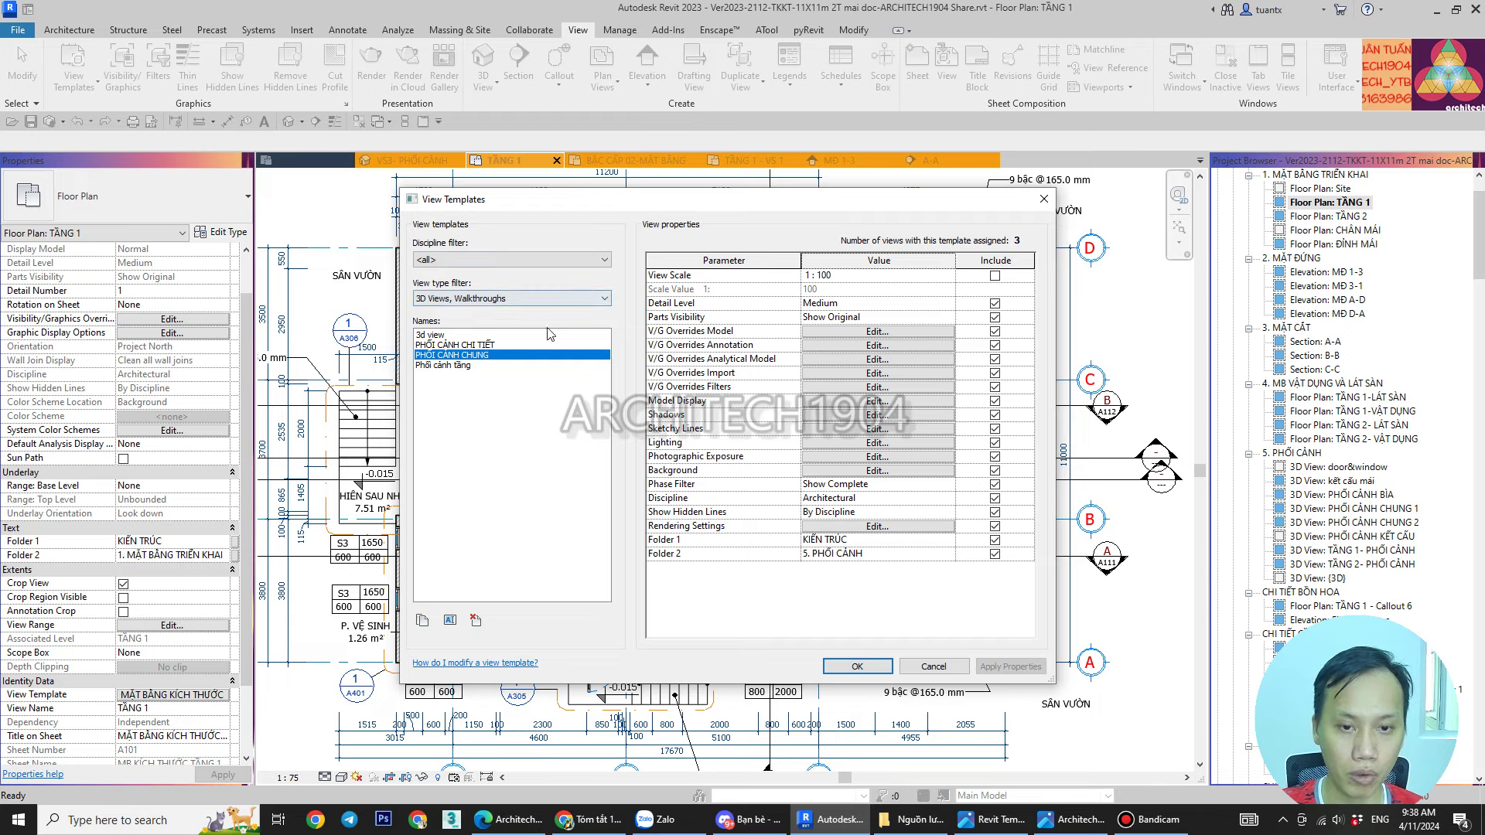
left_click(458, 365)
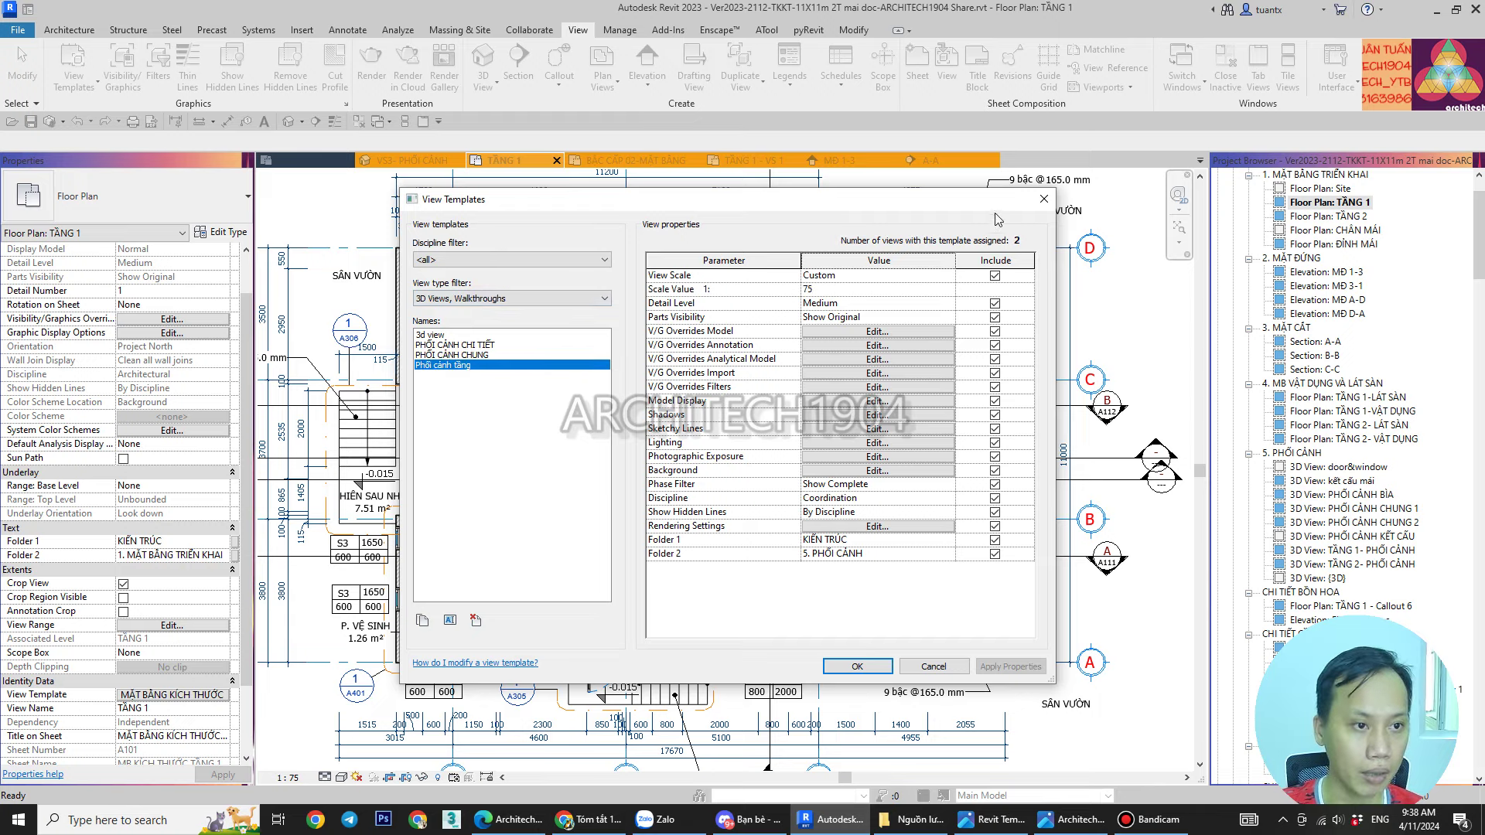
left_click(1051, 203)
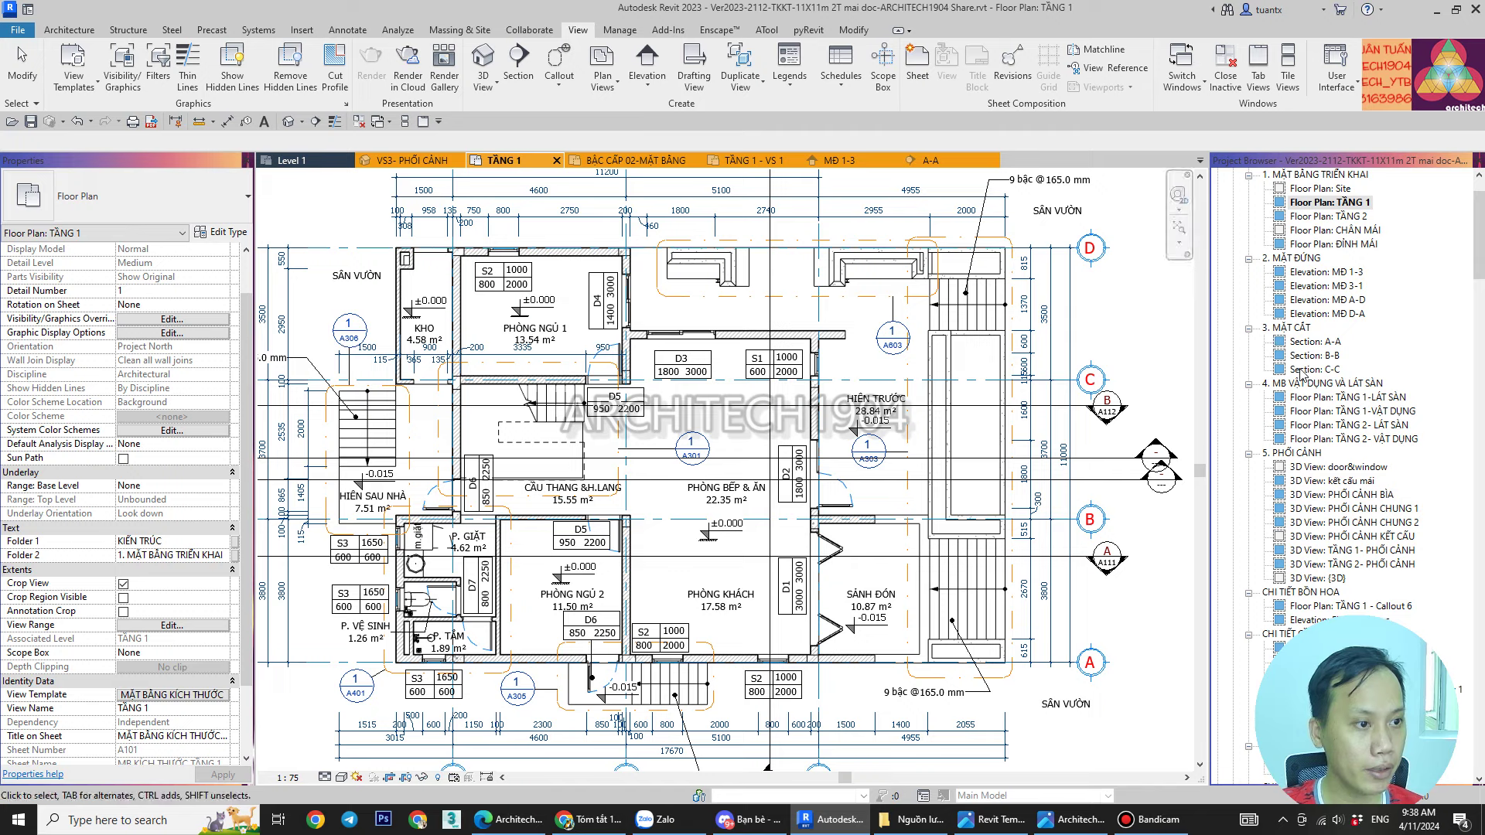
Step: Open the TẦNG 1 - PHỐI CẢNH 3D view and pan in on the rooms
left_click(1301, 372)
scroll(1315, 402, "down", 2)
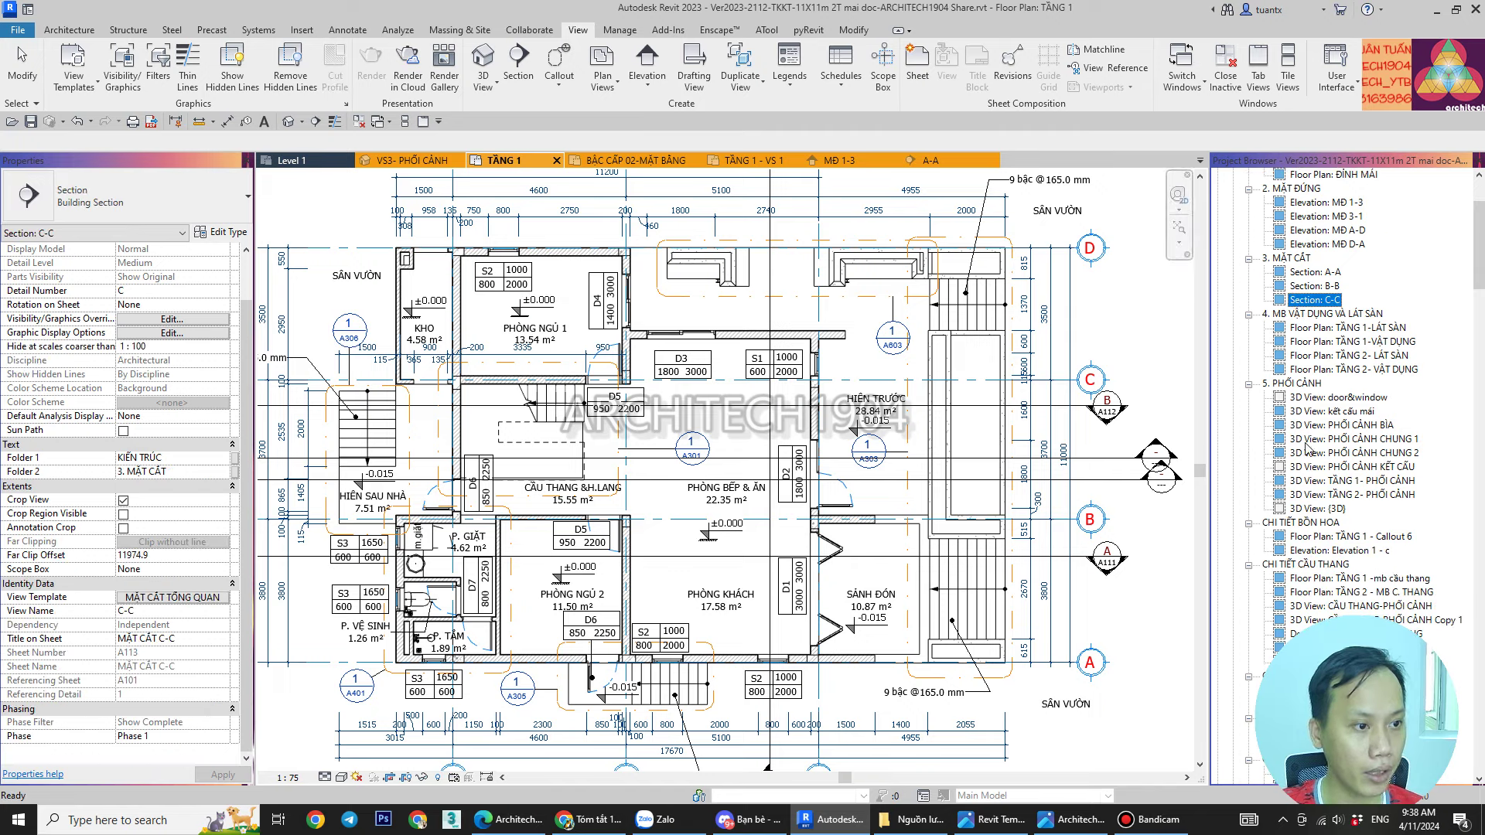
left_click(1319, 439)
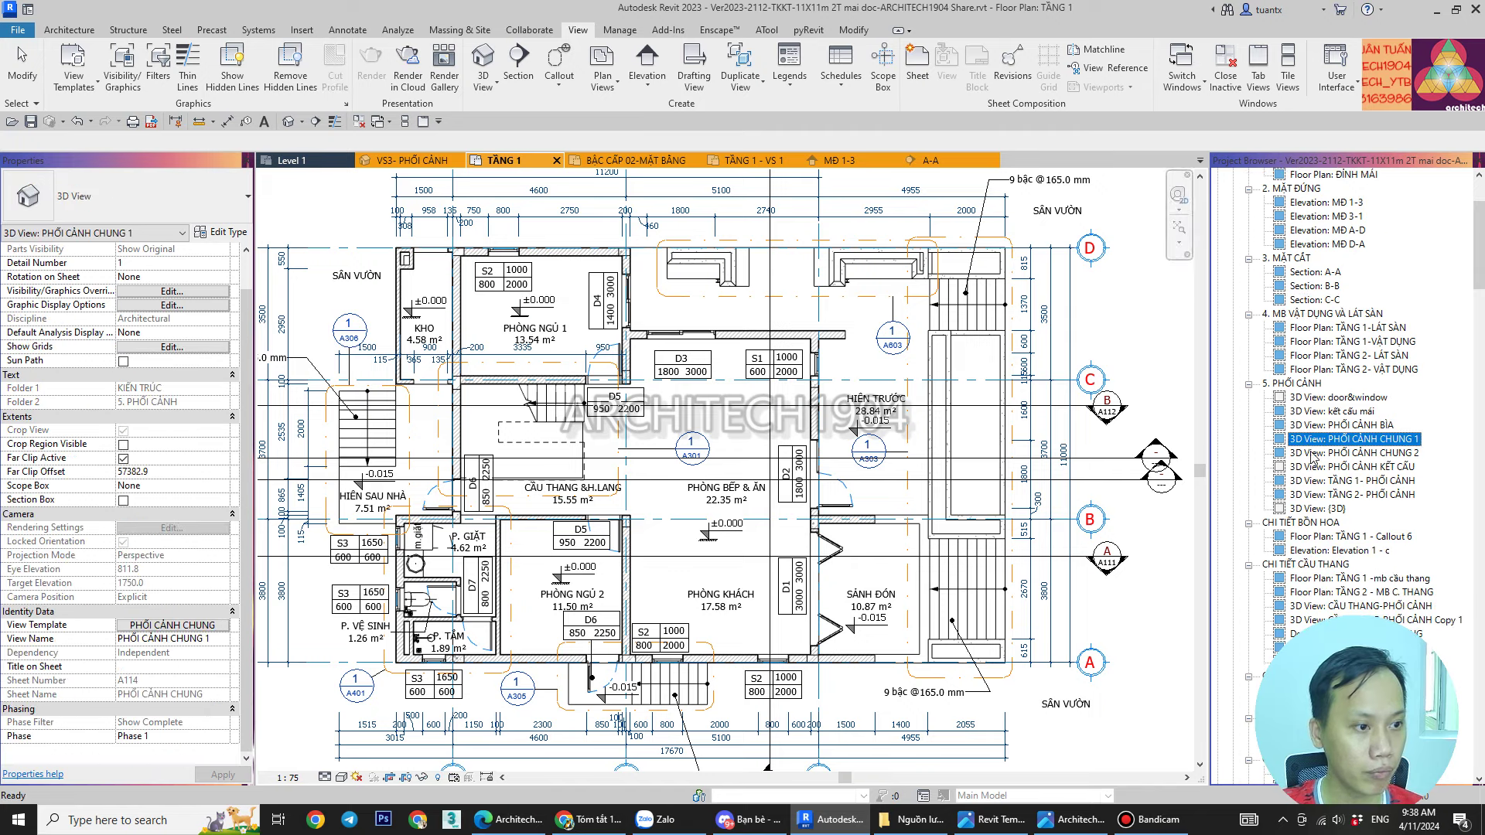
double_click(1313, 481)
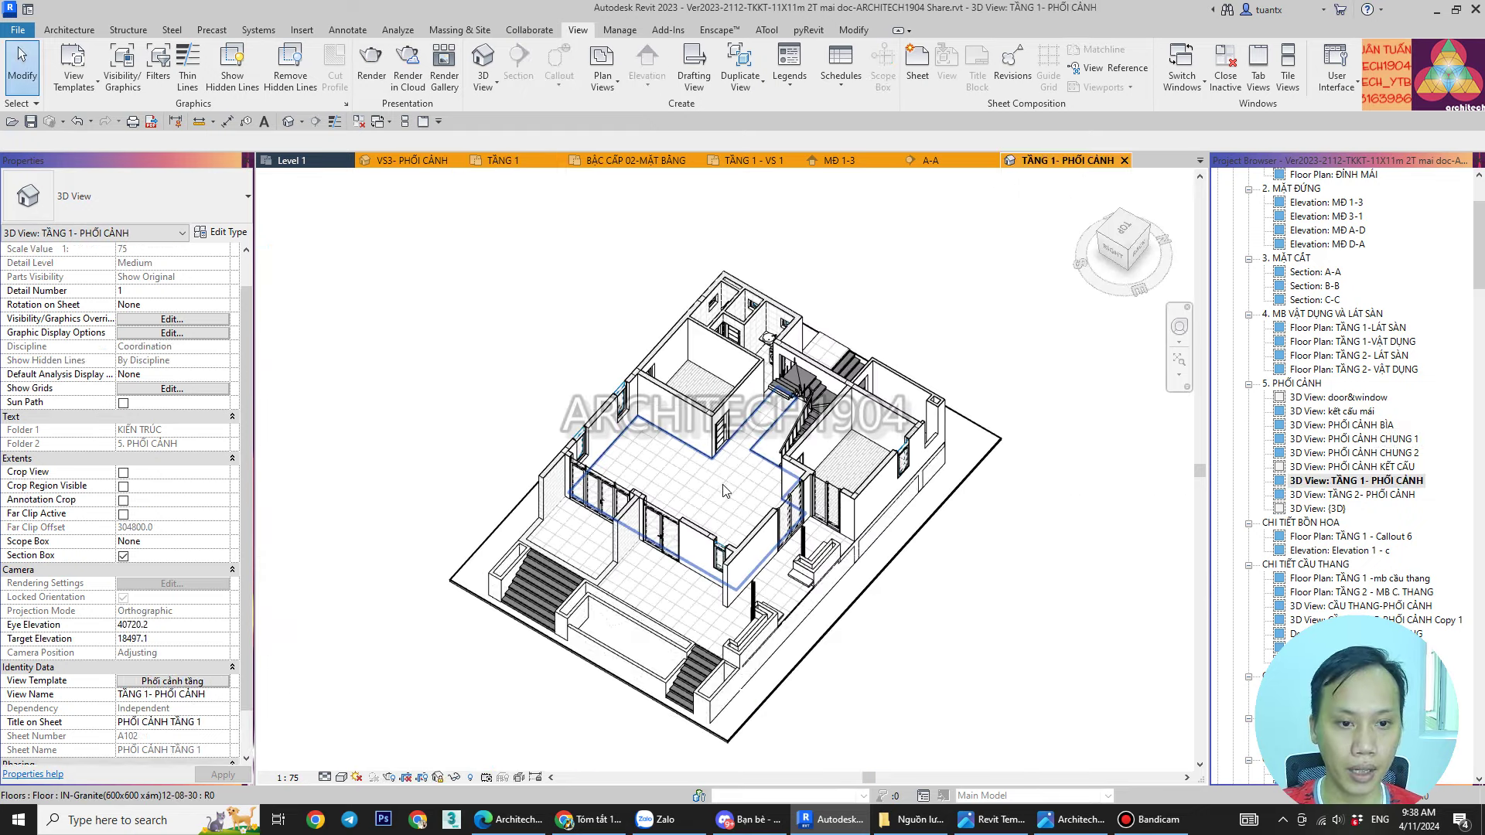
middle_click_drag(693, 499, 632, 514)
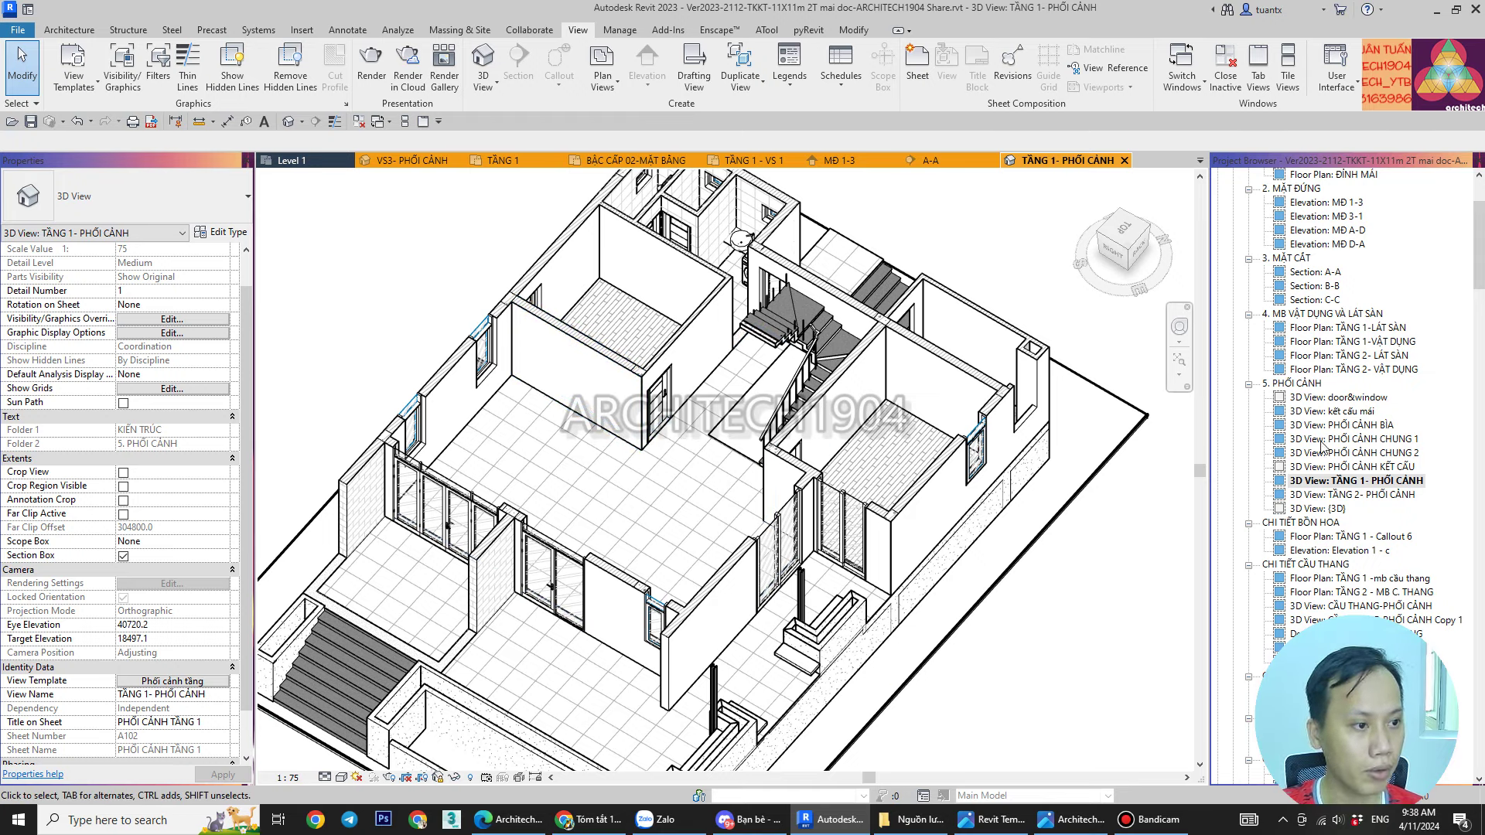
Step: Open the PHỐI CẢNH CHUNG 1 3D view and bring up the View Templates options
double_click(1331, 439)
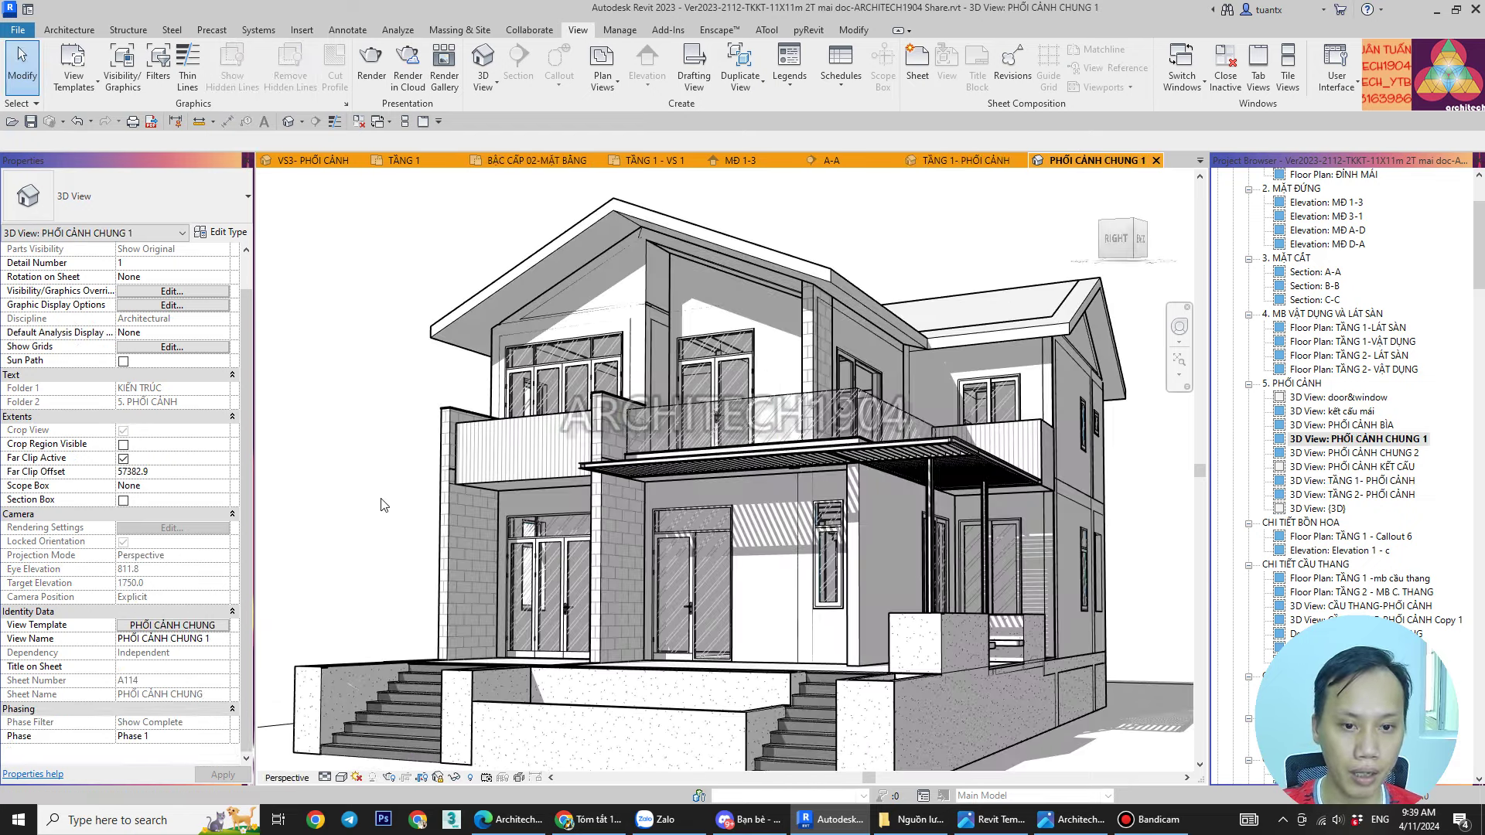
scroll(362, 467, "up", 2)
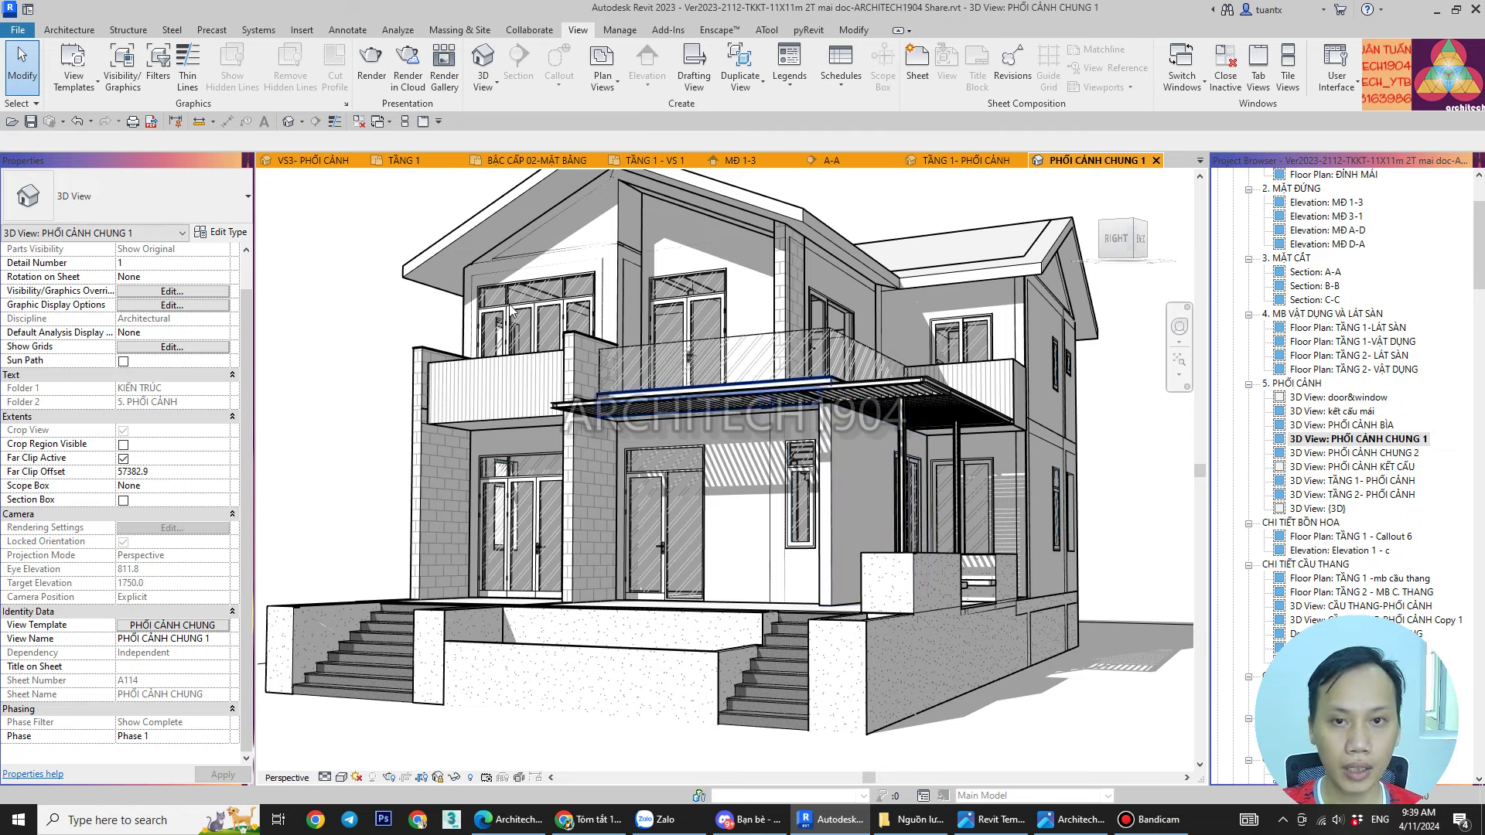
left_click(74, 73)
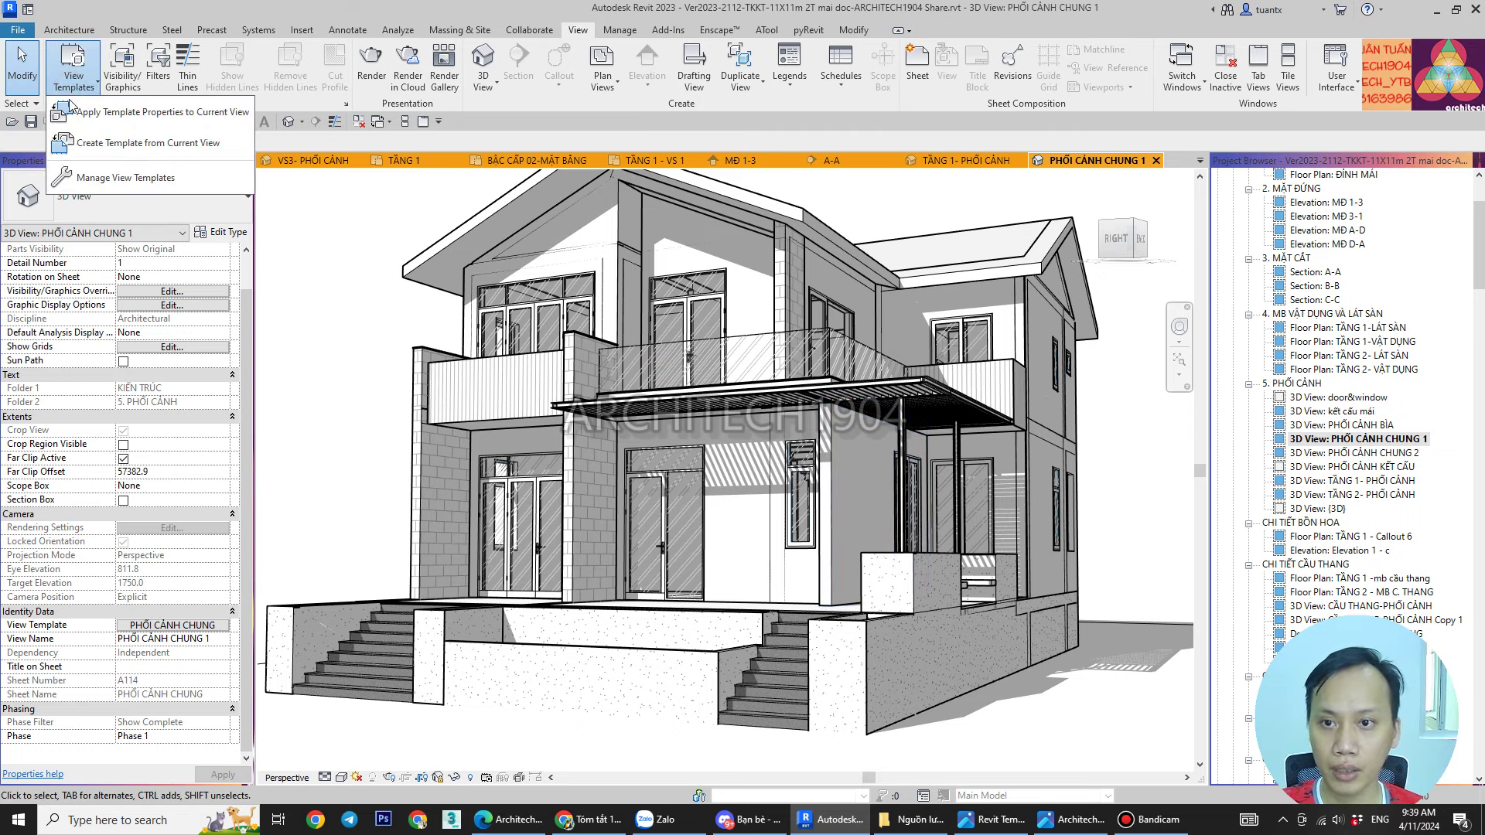
left_click(94, 178)
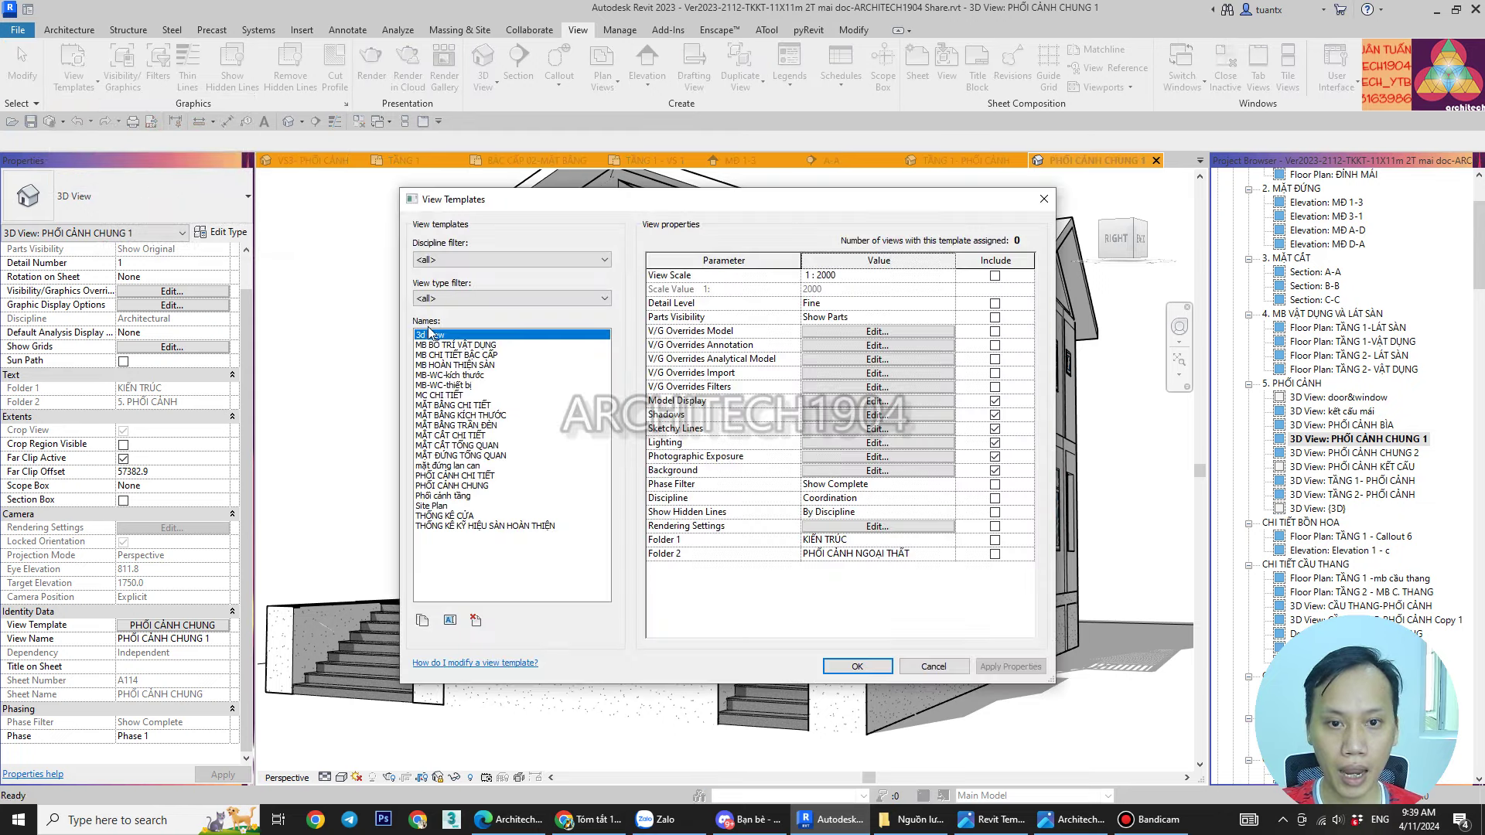
left_click(464, 300)
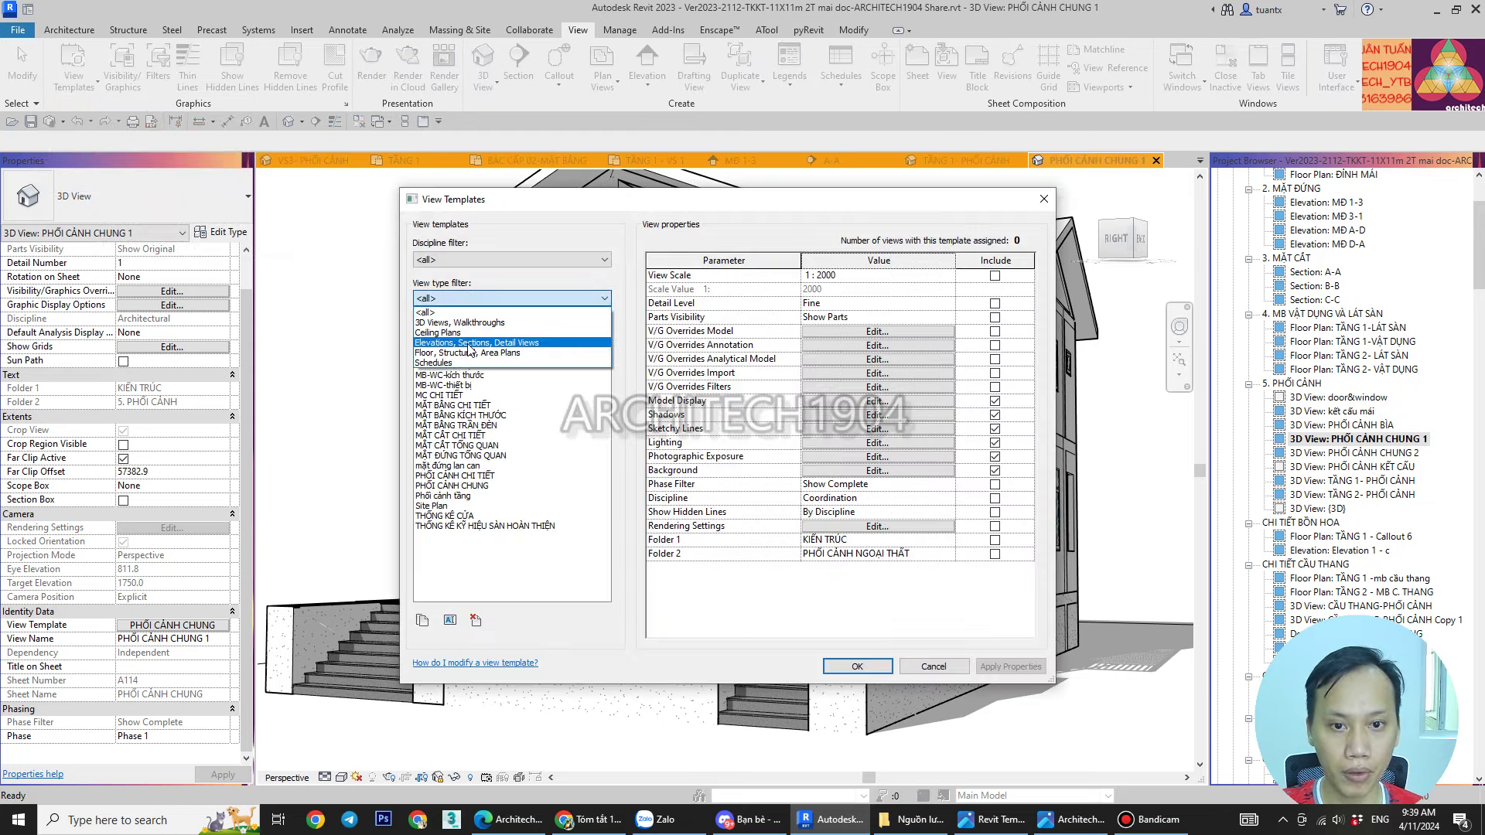
left_click(466, 334)
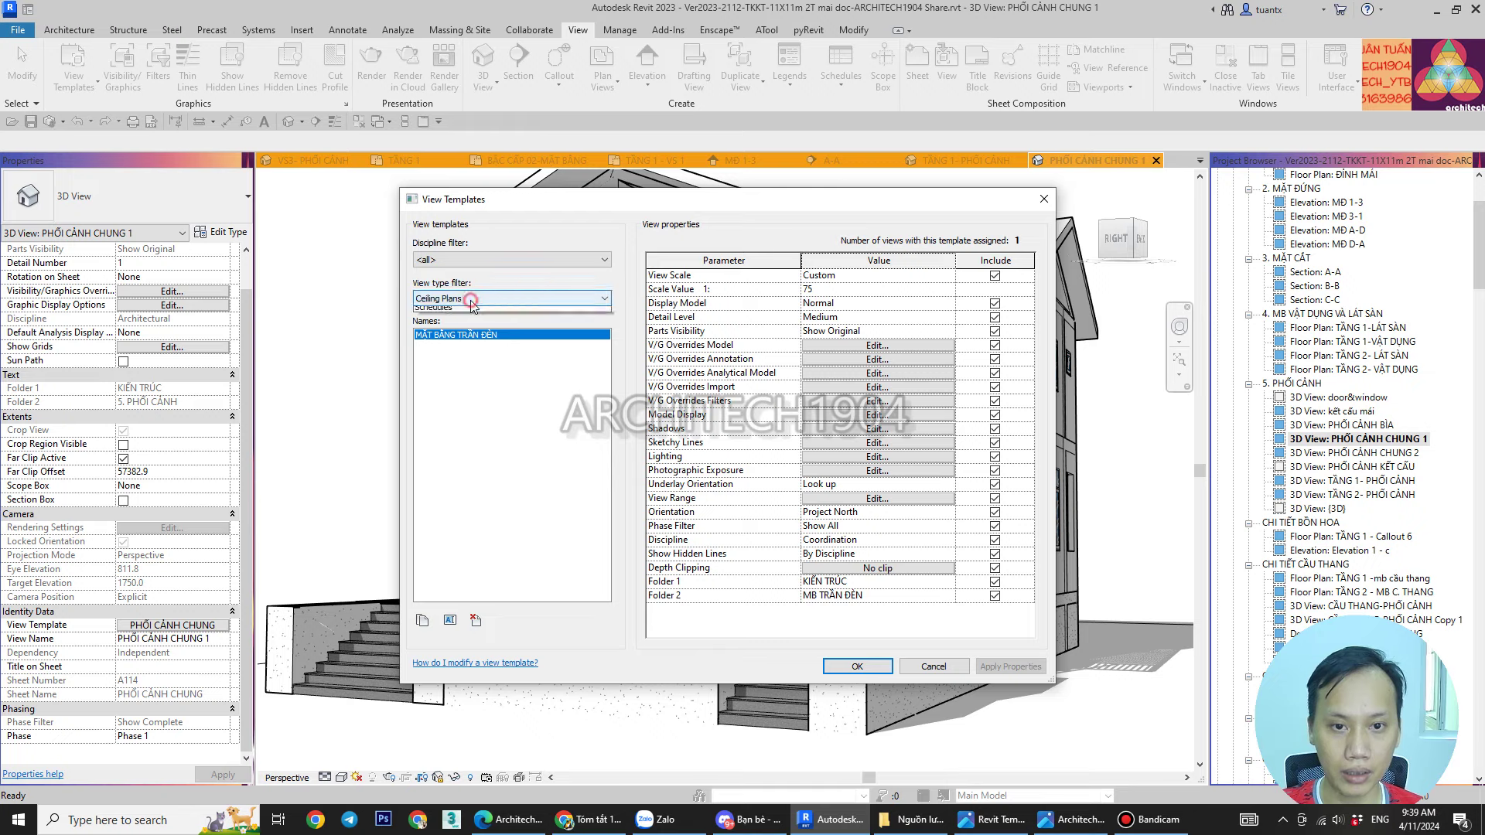
left_click(474, 300)
left_click(462, 344)
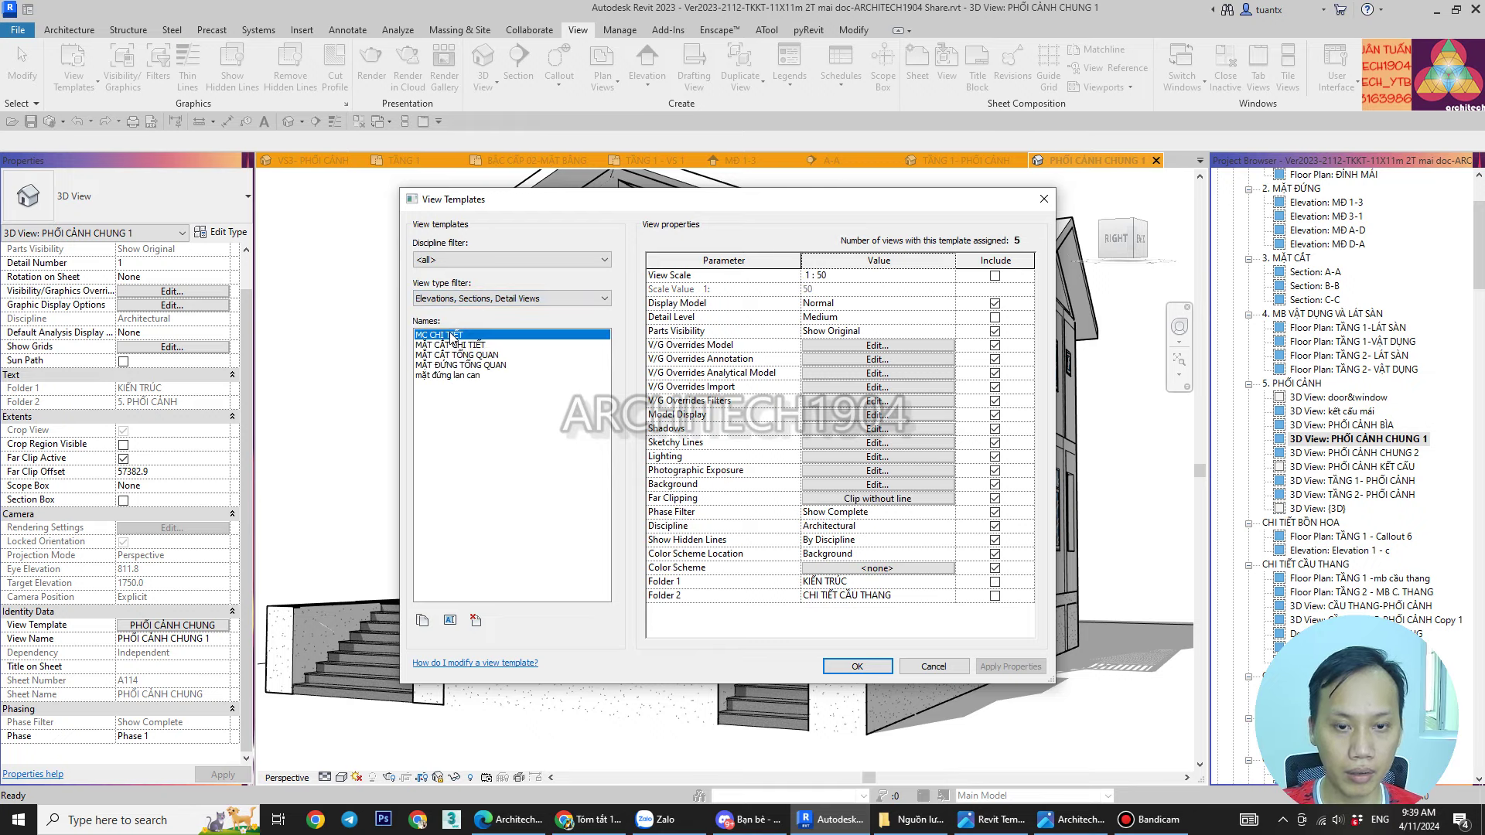
left_click(462, 301)
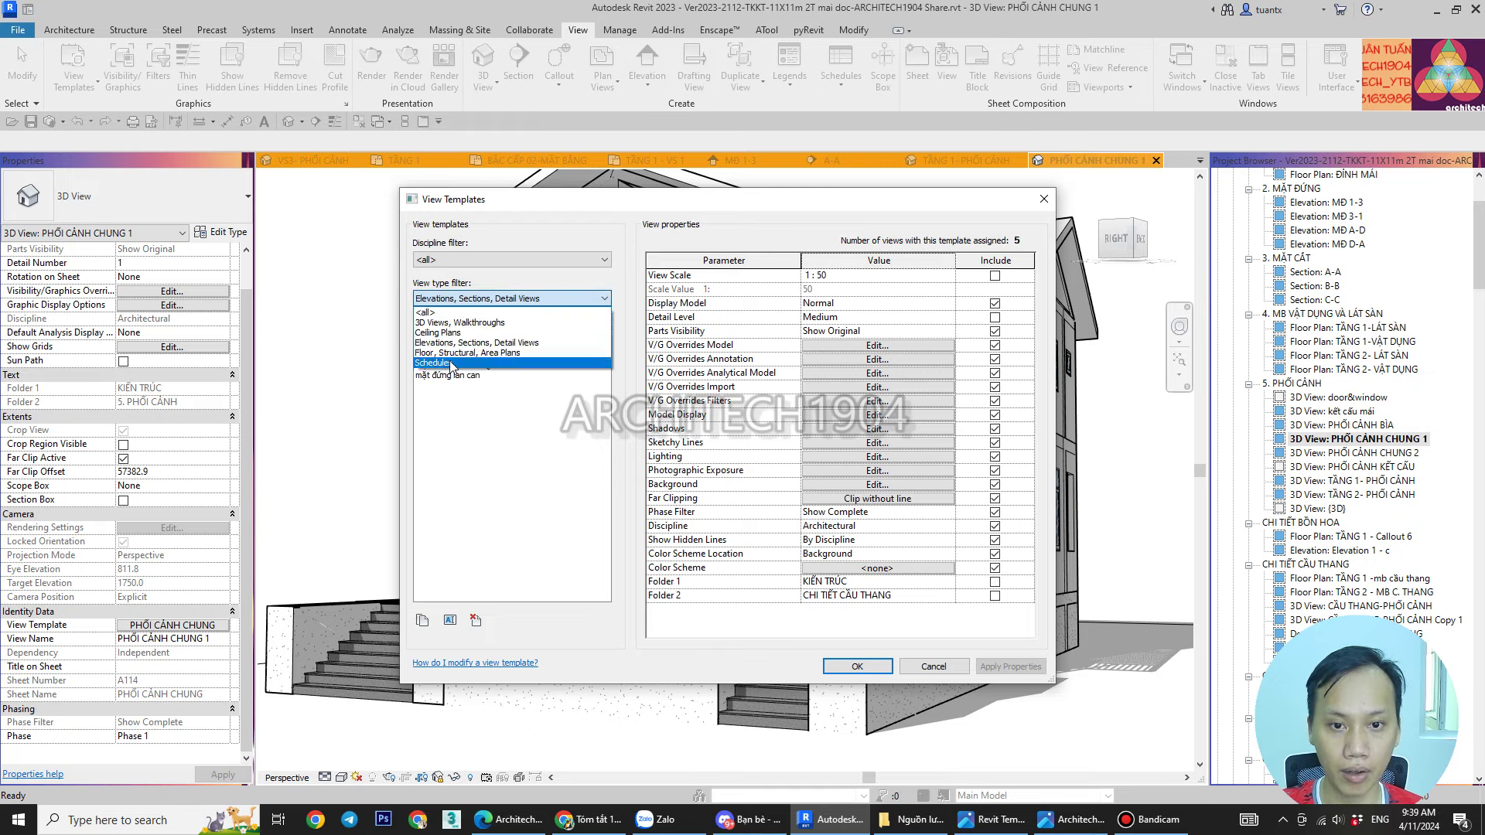
left_click(452, 362)
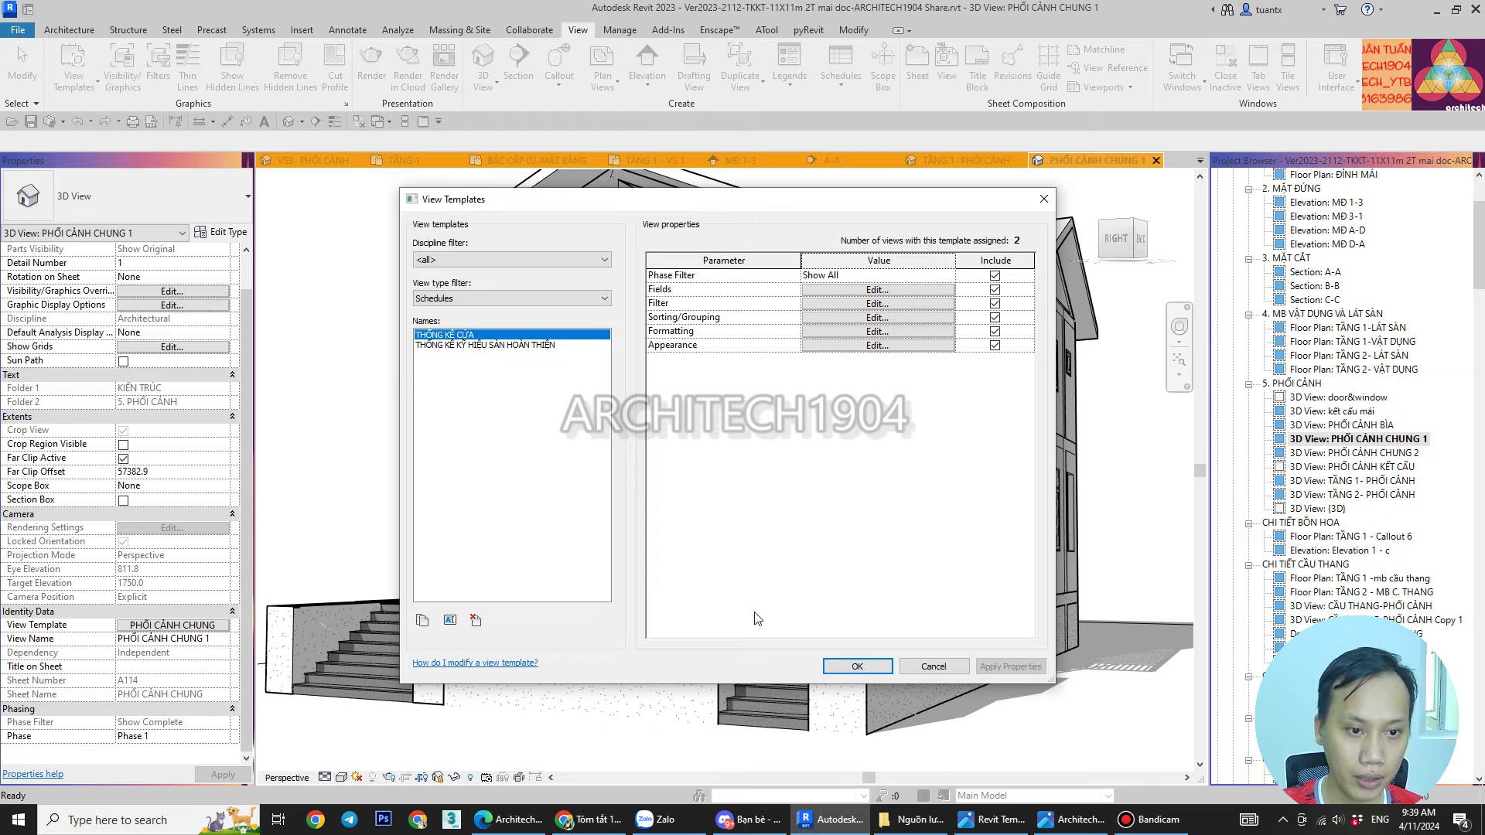
left_click(934, 666)
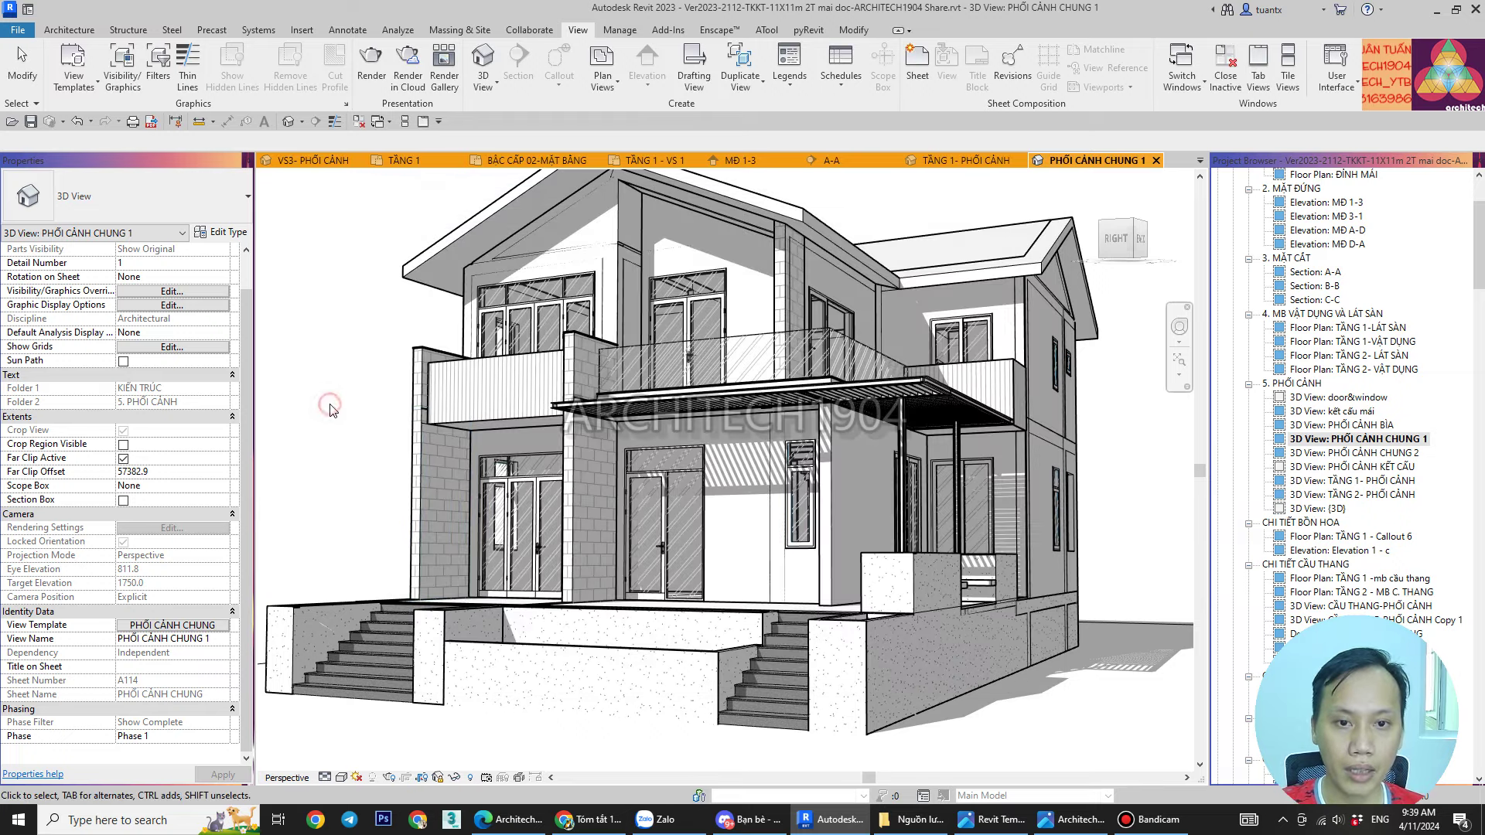
scroll(333, 406, "down", 3)
scroll(333, 406, "down", 2)
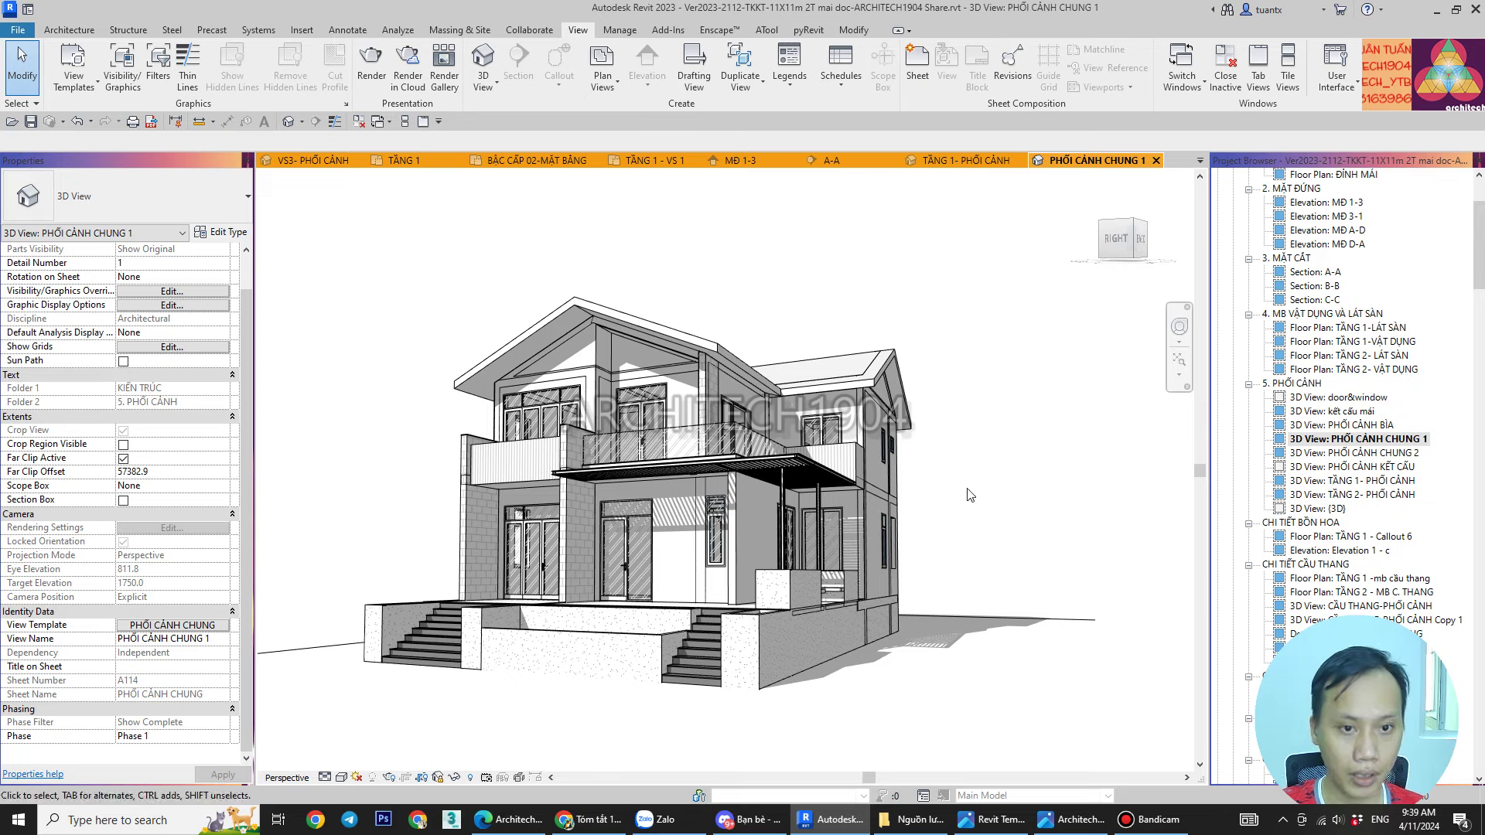
Step: Close the inactive view tabs and switch to the template's empty Level 1 floor plan
left_click(358, 122)
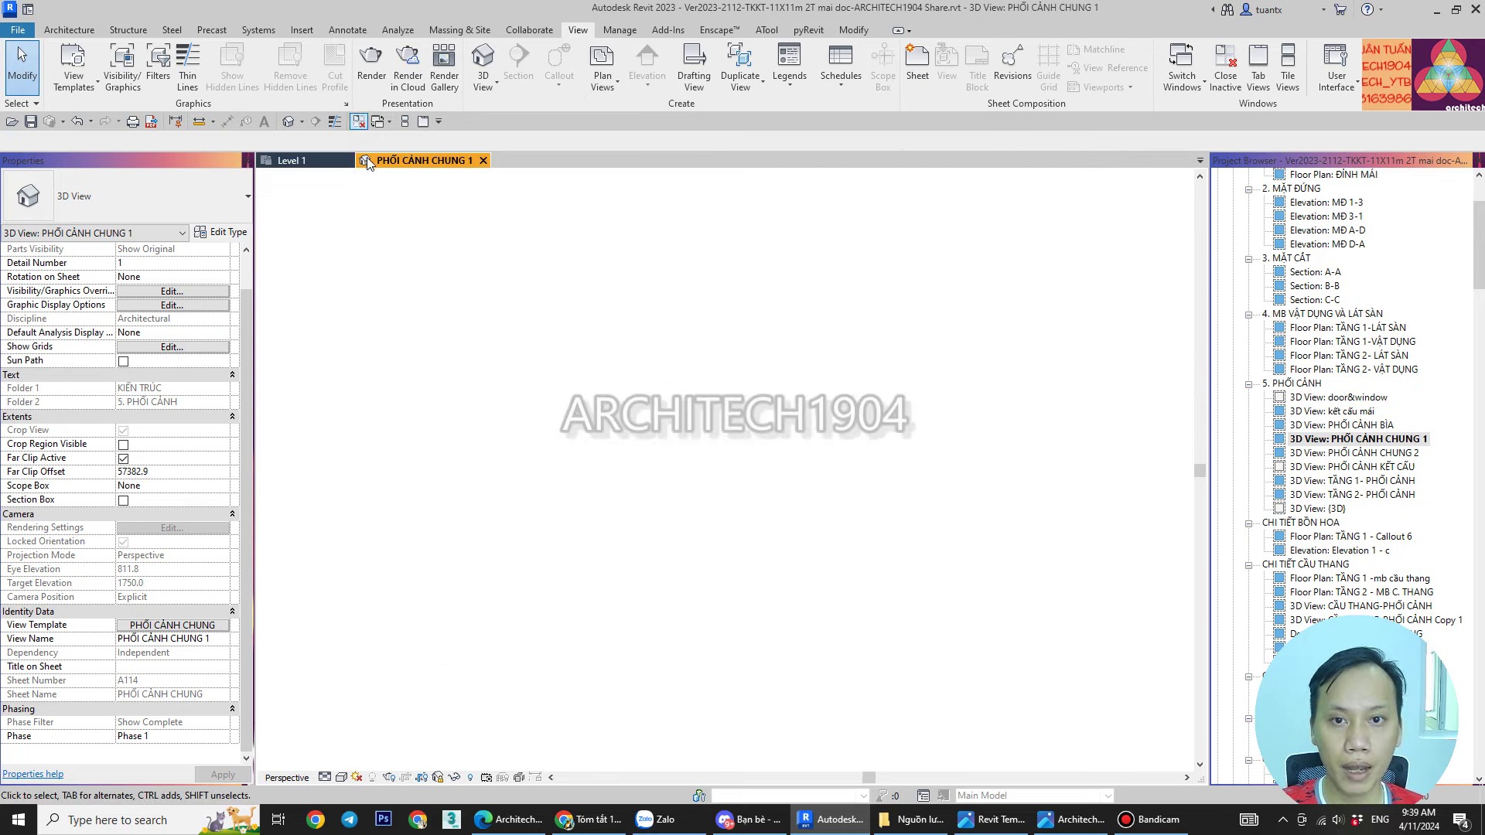
left_click(312, 162)
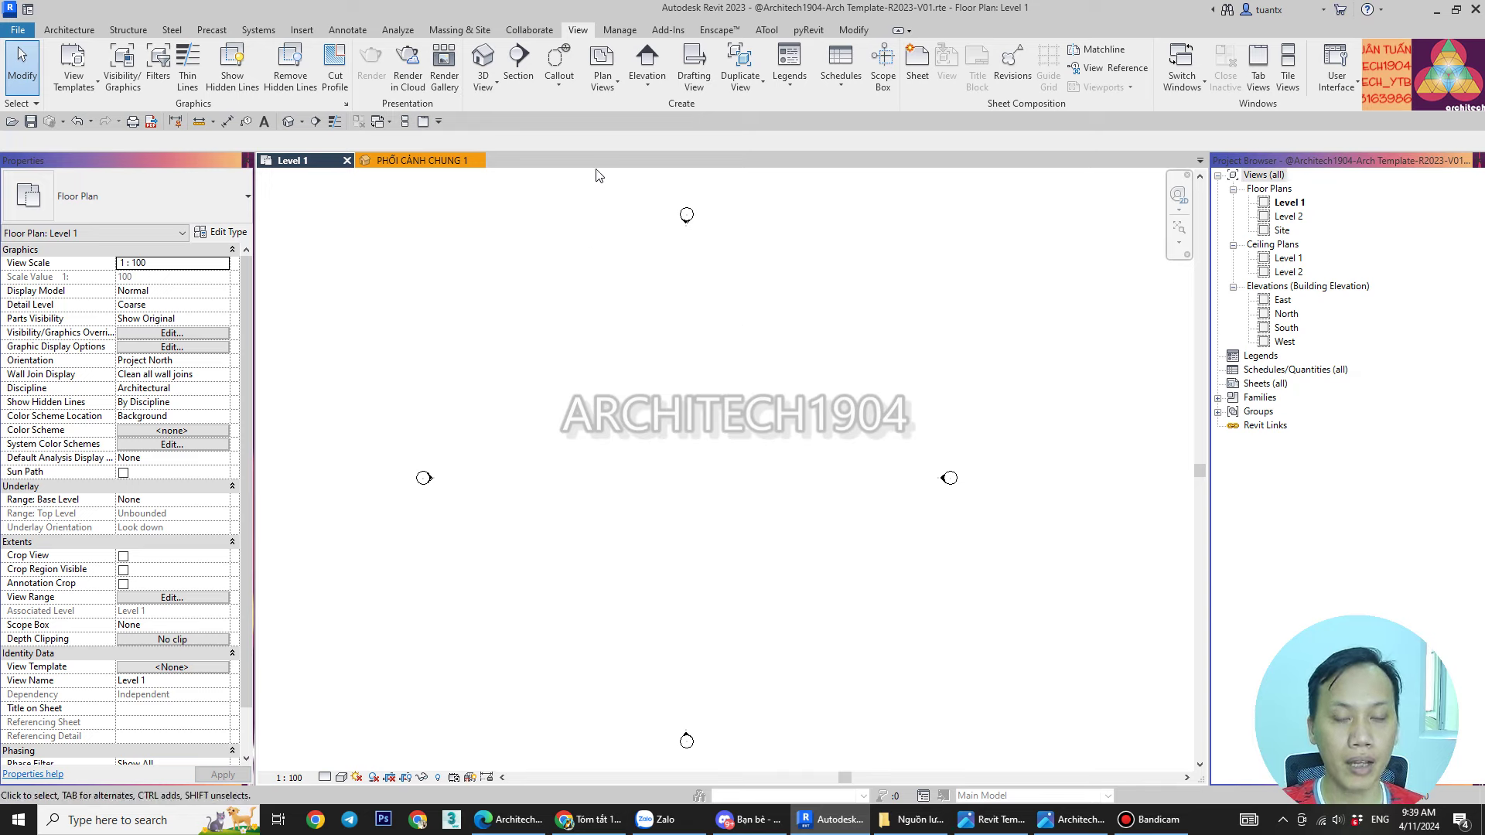
left_click(616, 34)
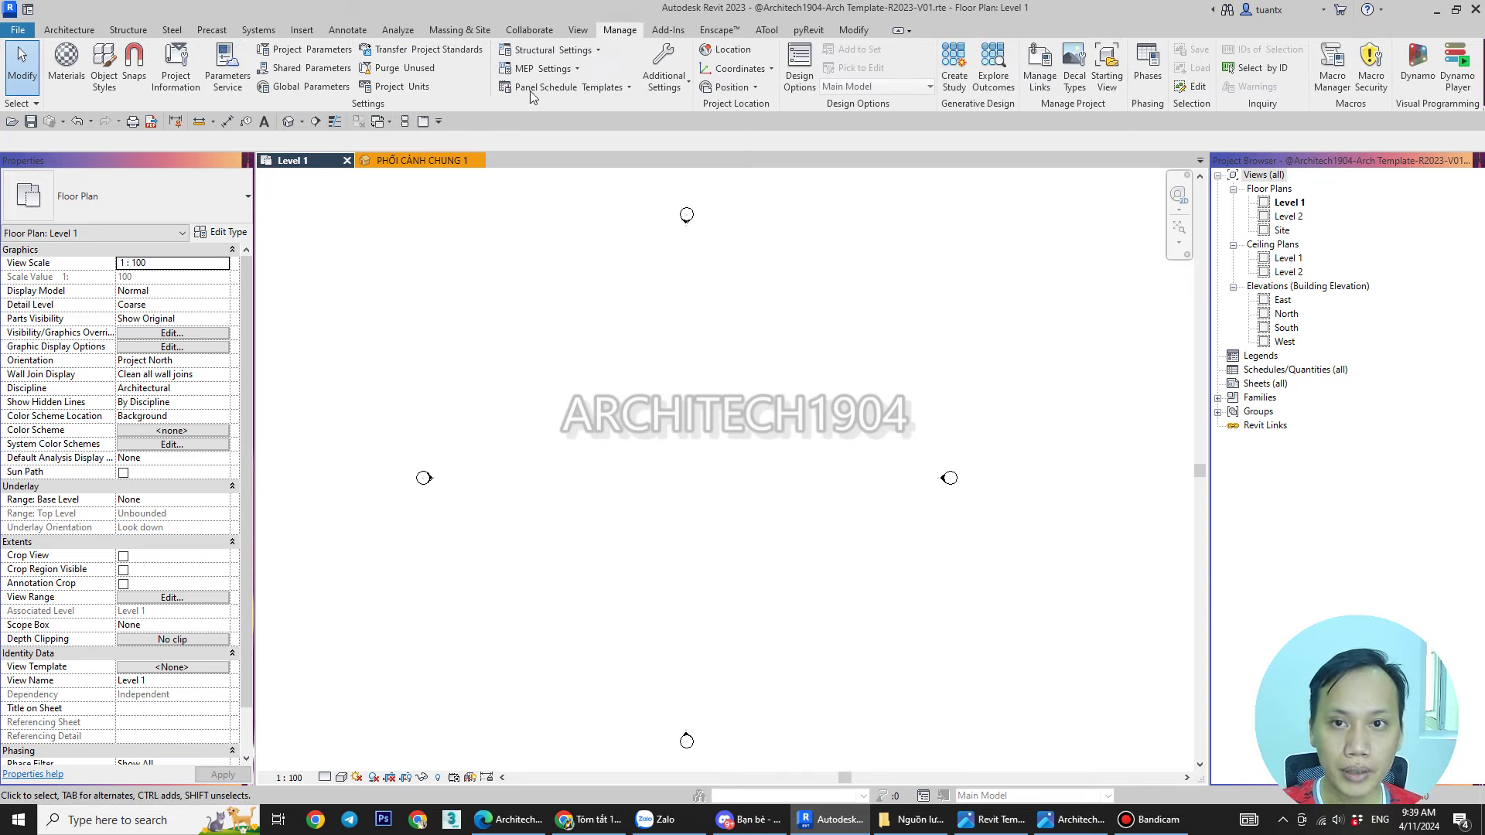
Step: In Transfer Project Standards, clear all items and select View Templates
left_click(398, 54)
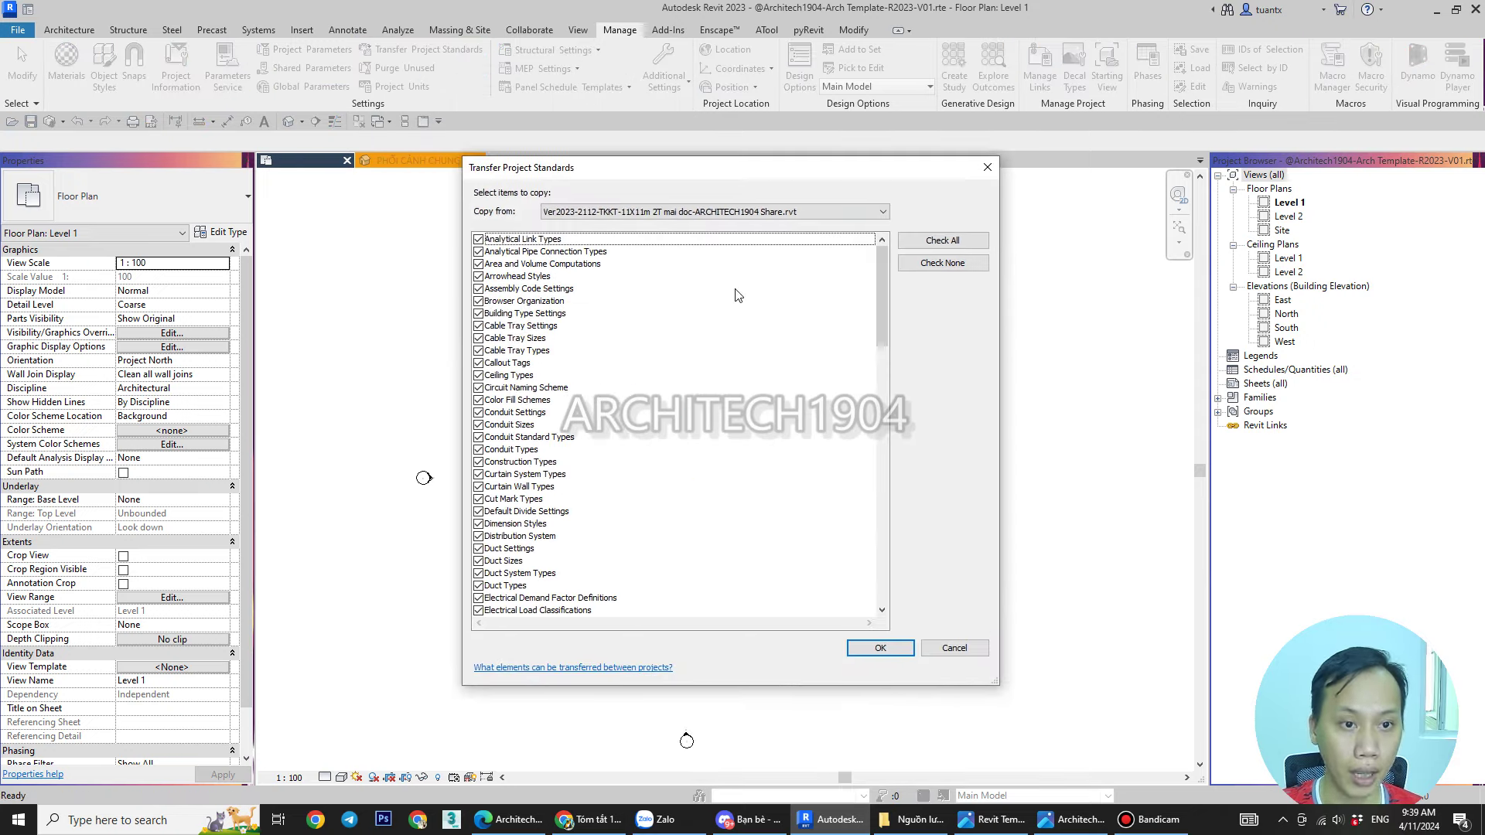
left_click(942, 263)
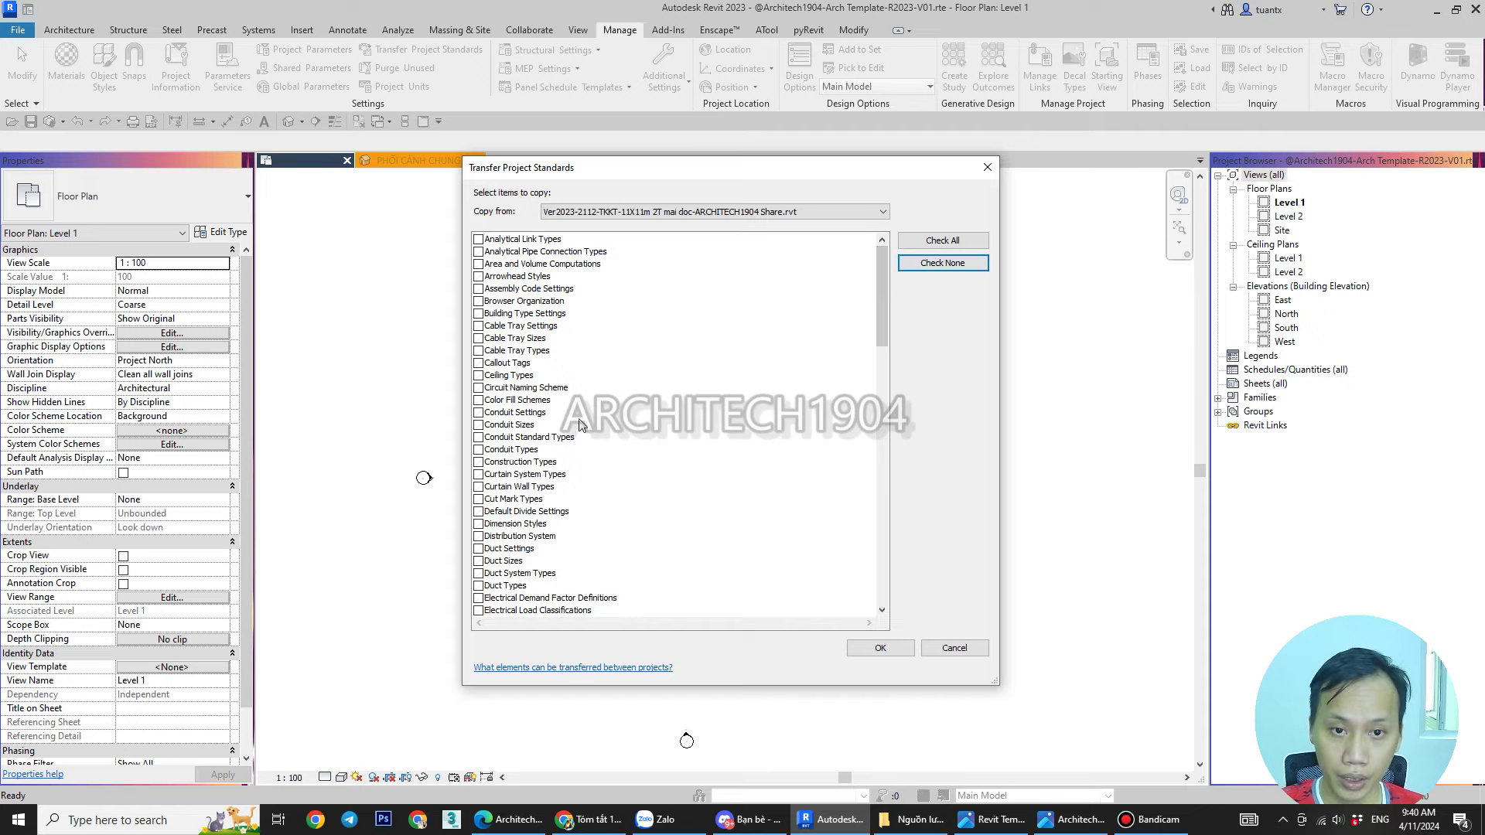
scroll(569, 427, "down", 5)
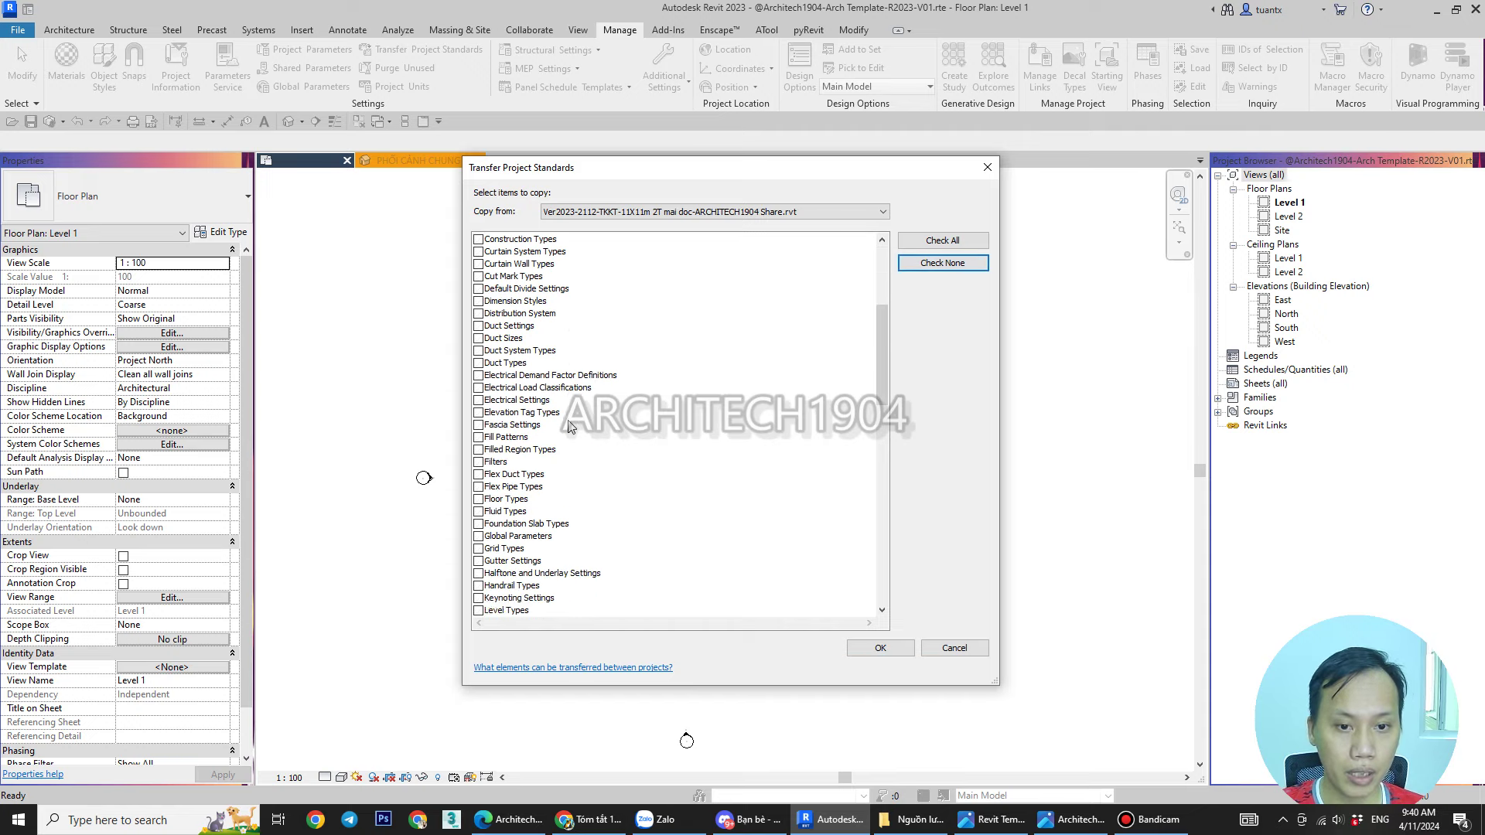
scroll(568, 427, "up", 2)
scroll(568, 426, "up", 3)
scroll(568, 427, "down", 8)
scroll(568, 426, "down", 8)
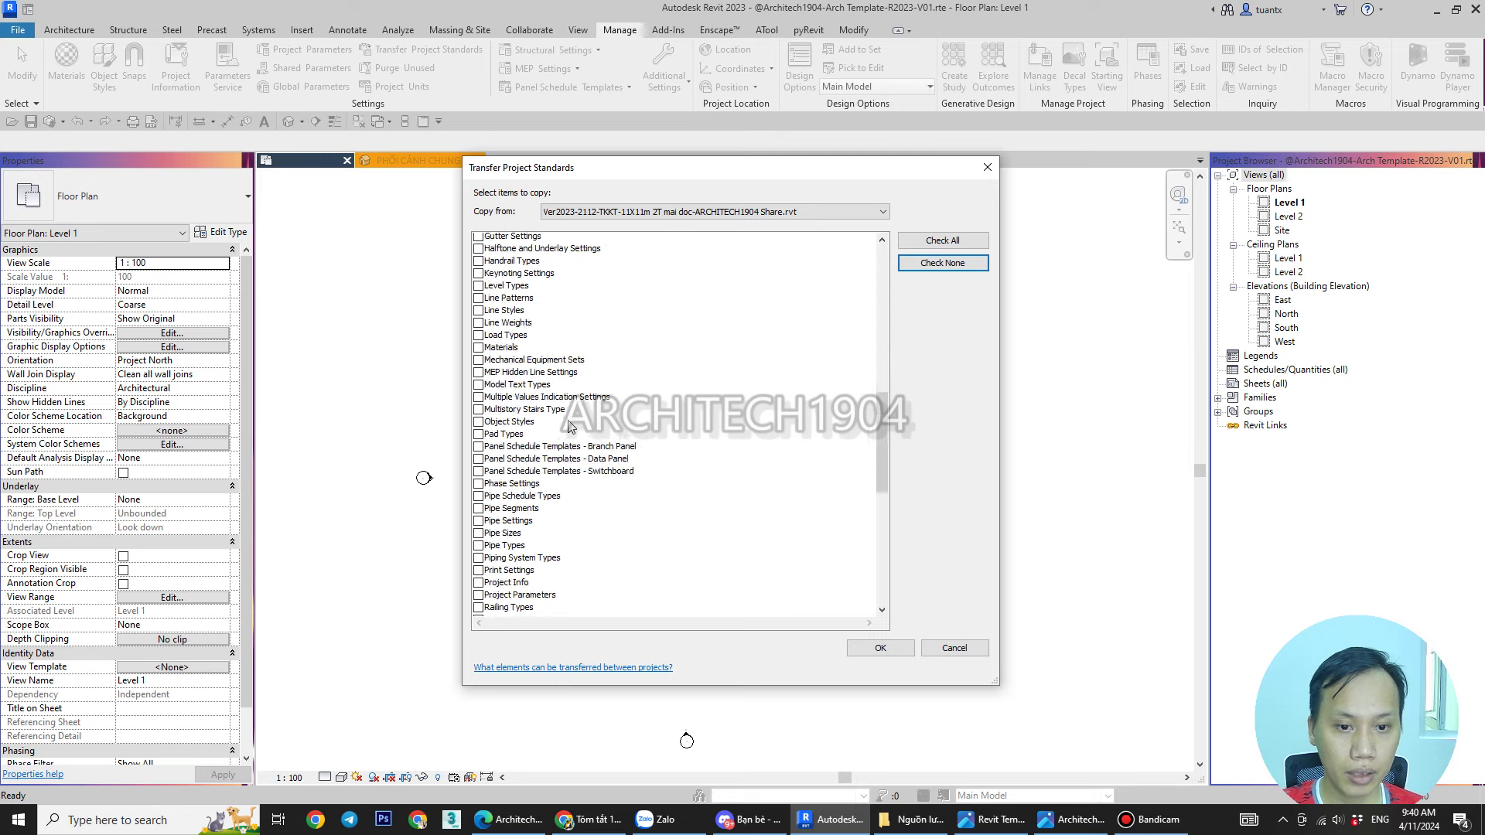
scroll(568, 426, "down", 8)
scroll(568, 426, "down", 8)
scroll(569, 426, "down", 3)
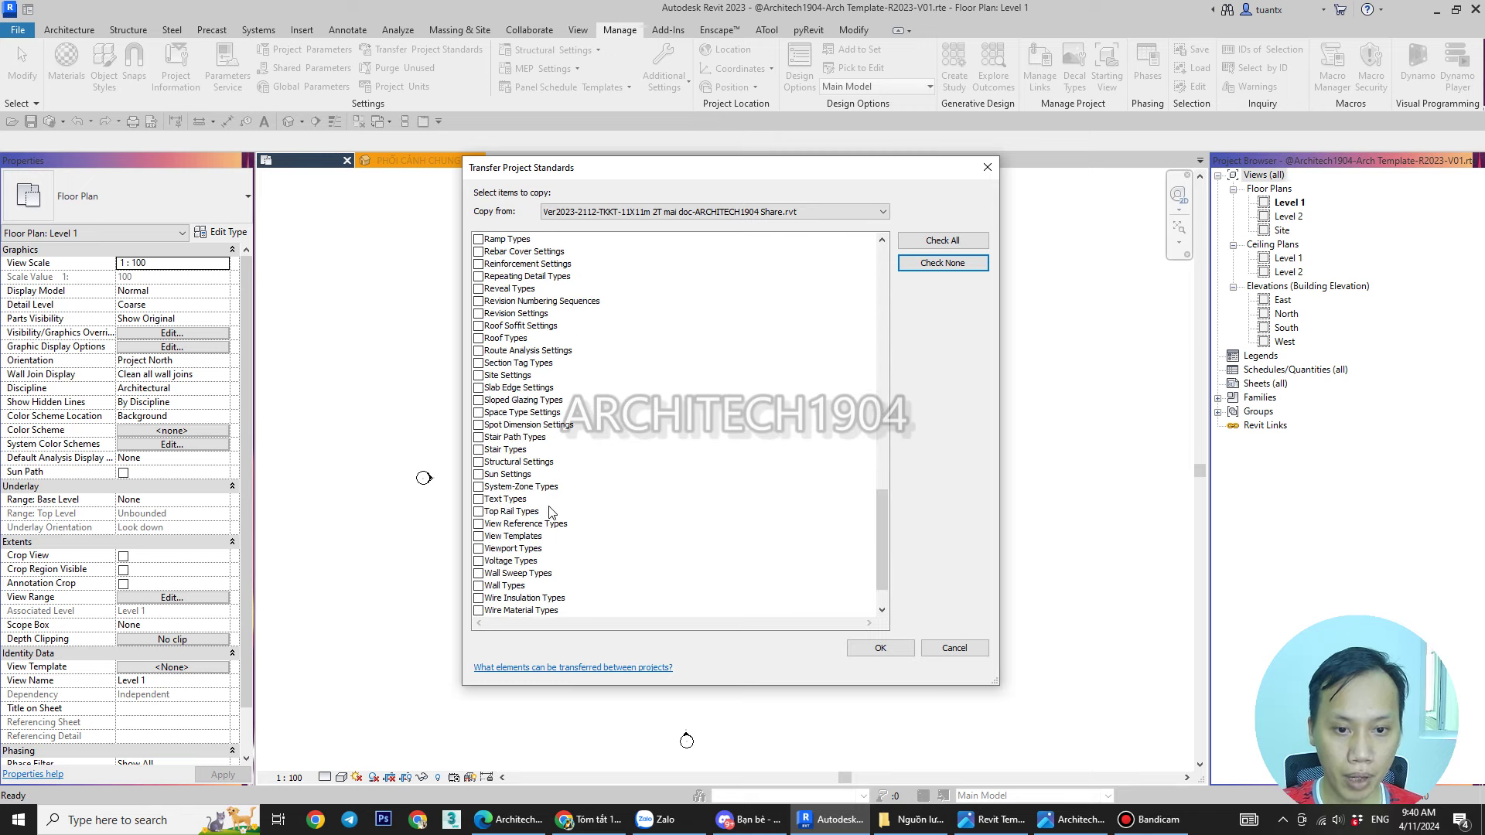
left_click(479, 540)
Step: Add Filters to the items selected for transfer
scroll(554, 454, "up", 3)
scroll(554, 455, "up", 2)
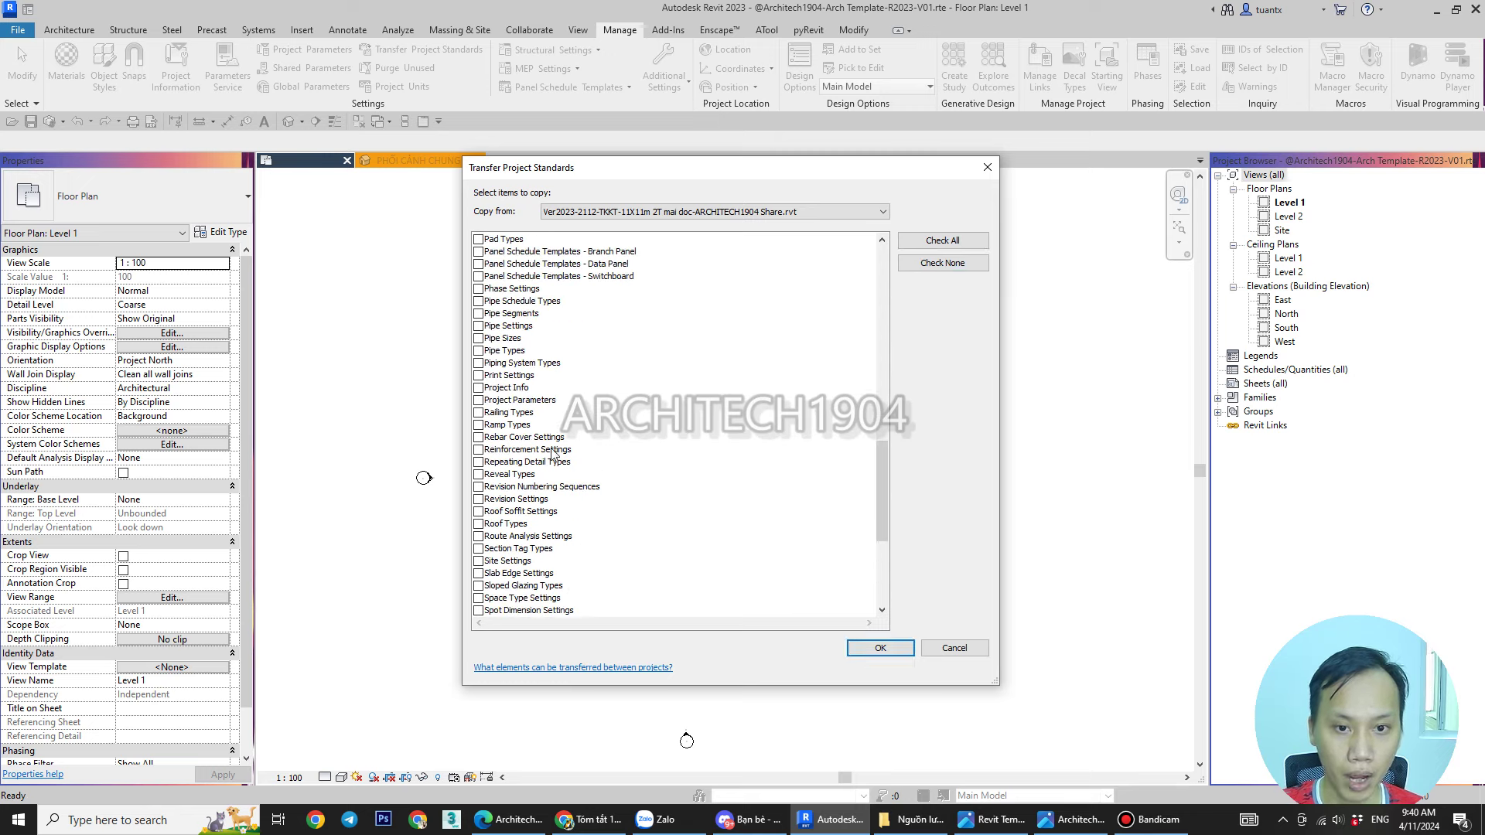
scroll(520, 402, "up", 2)
scroll(511, 379, "up", 2)
scroll(503, 357, "up", 1)
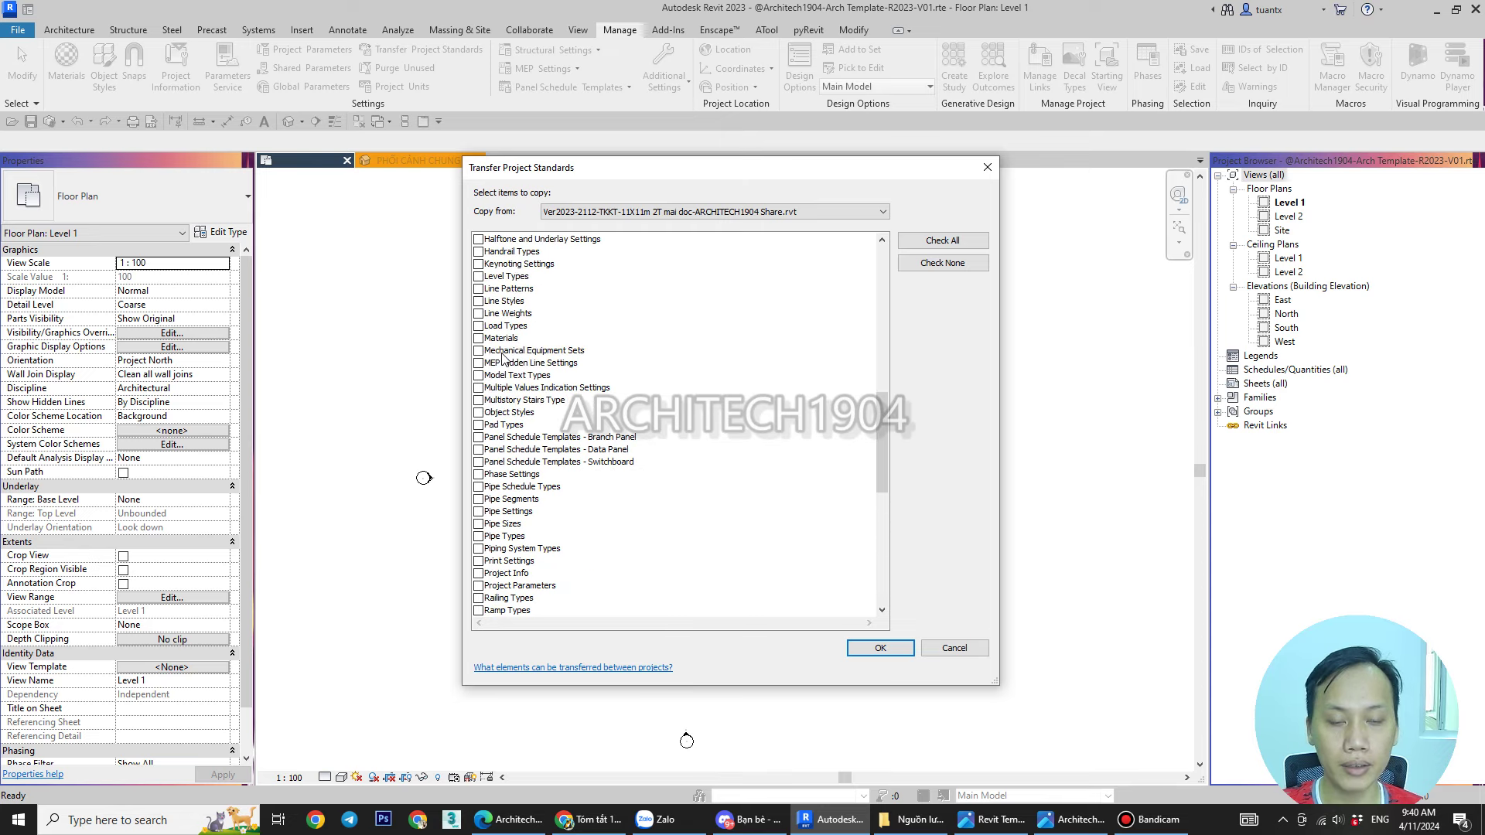
scroll(498, 358, "up", 1)
scroll(497, 357, "up", 1)
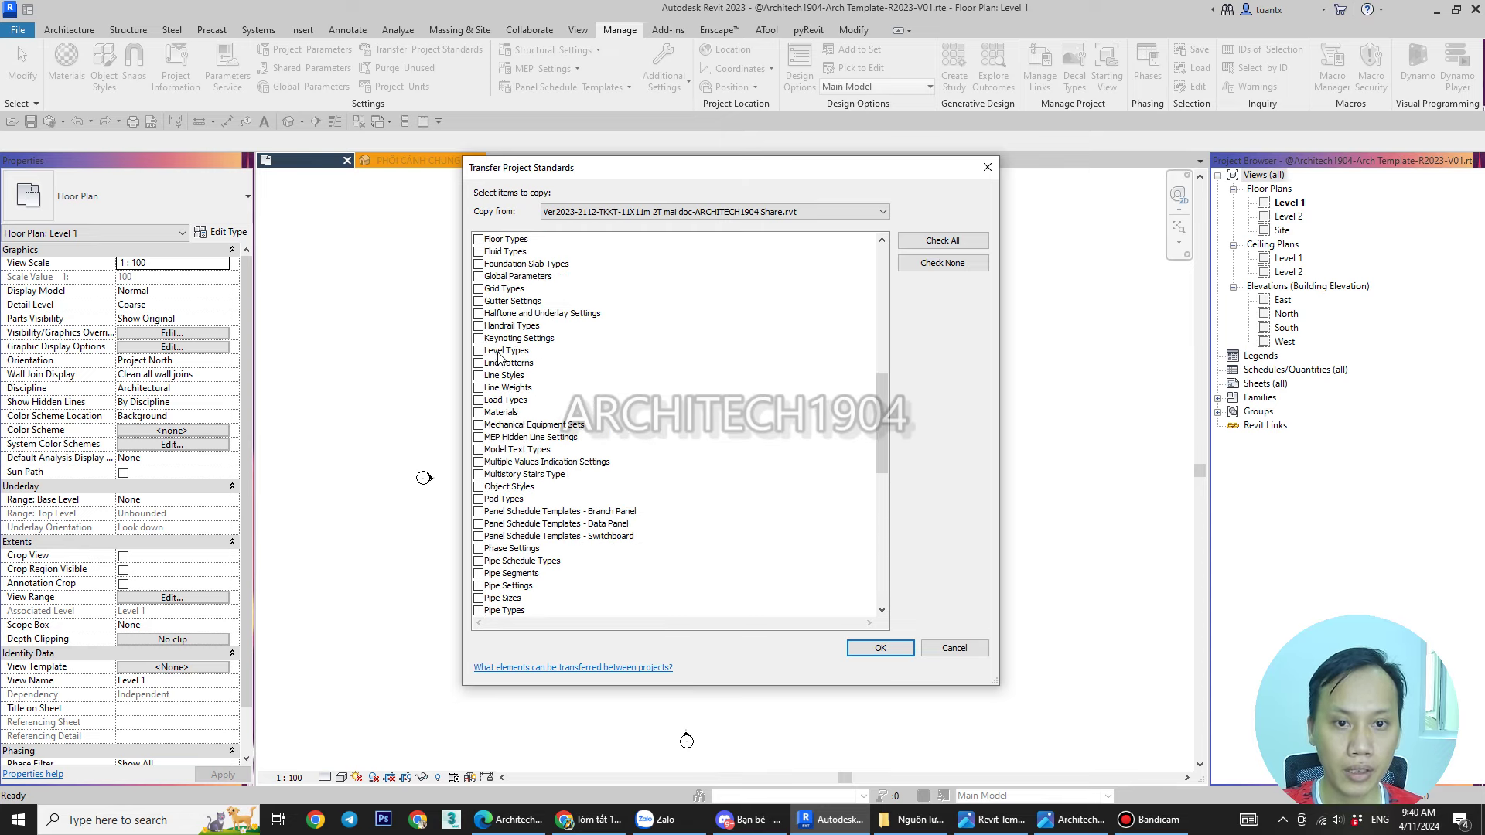
scroll(499, 355, "up", 2)
scroll(481, 329, "up", 1)
left_click(479, 314)
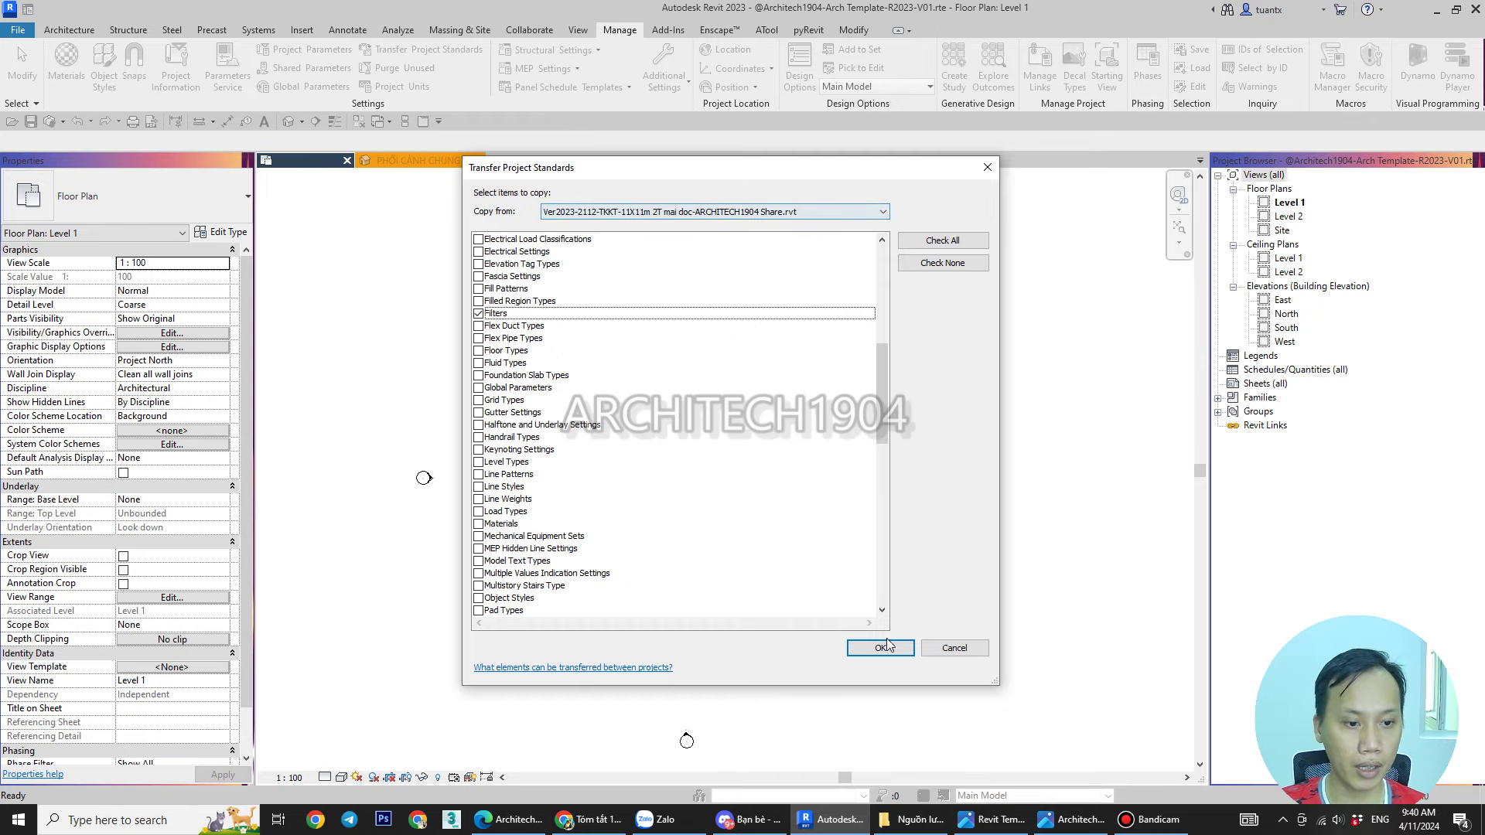
Step: Run the standards transfer, choosing Overwrite for duplicate types
left_click(878, 649)
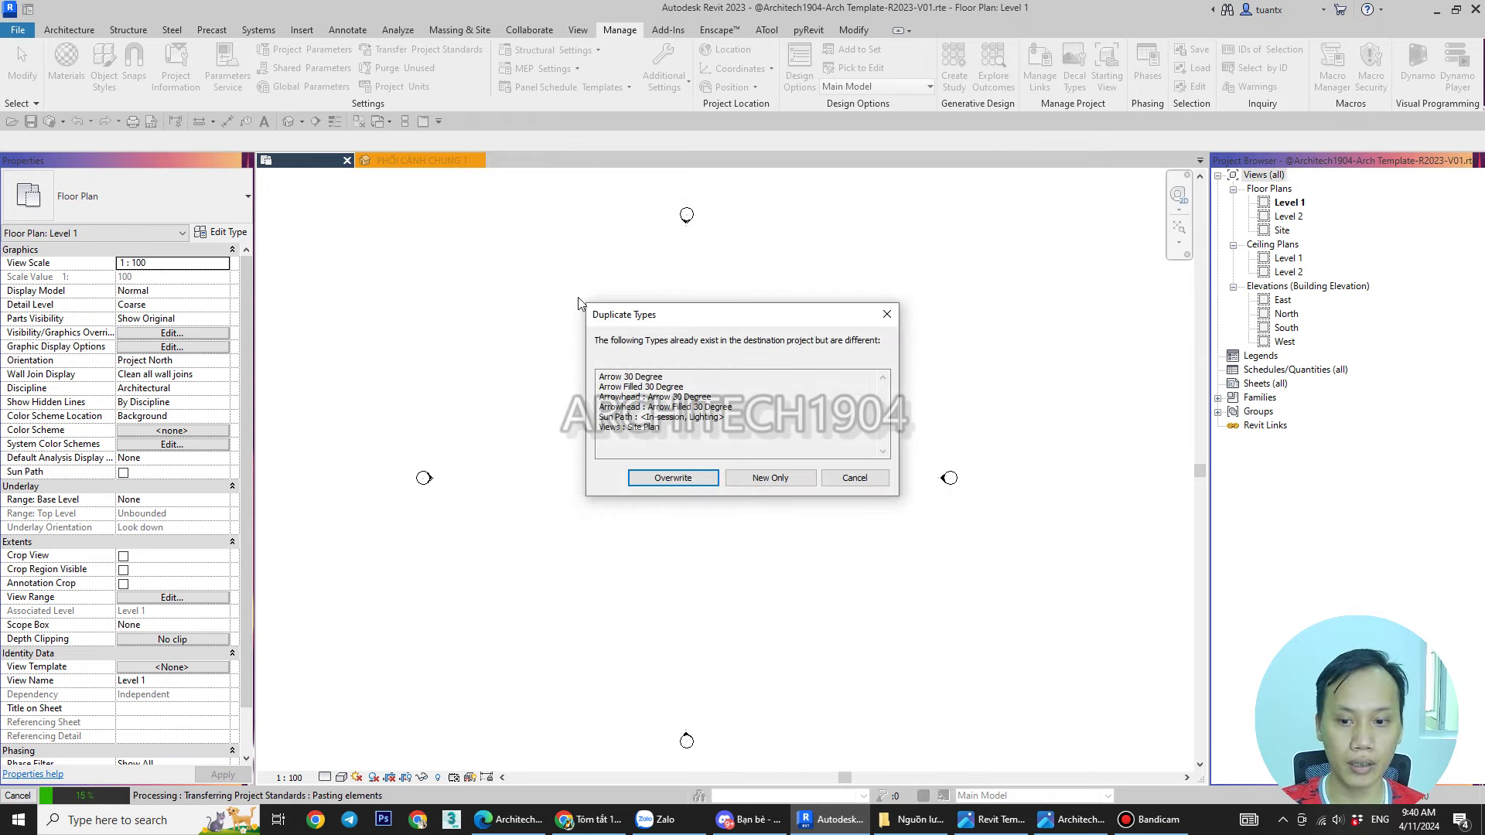
left_click_drag(774, 315, 647, 192)
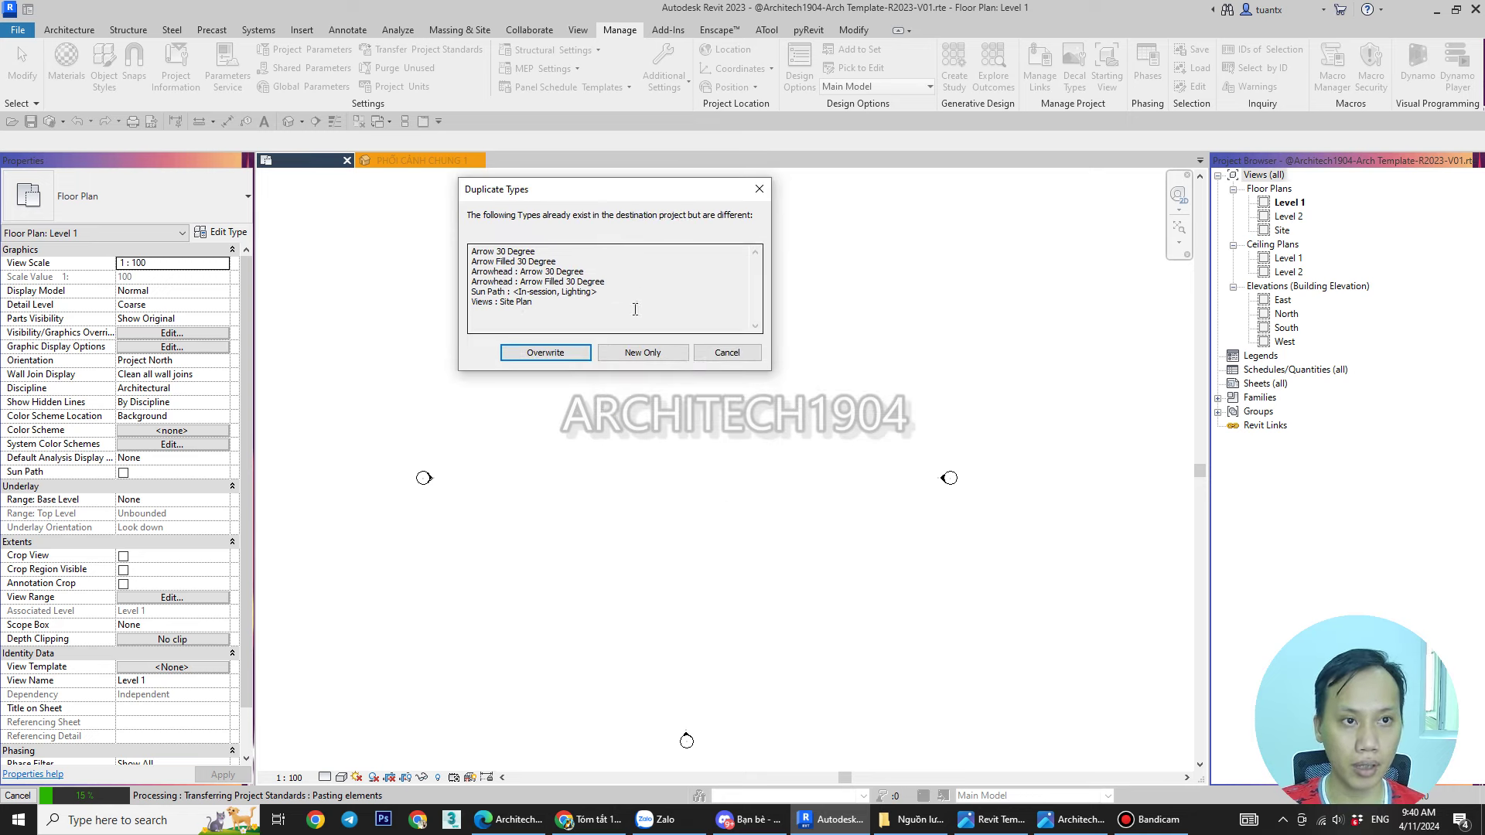
left_click(557, 354)
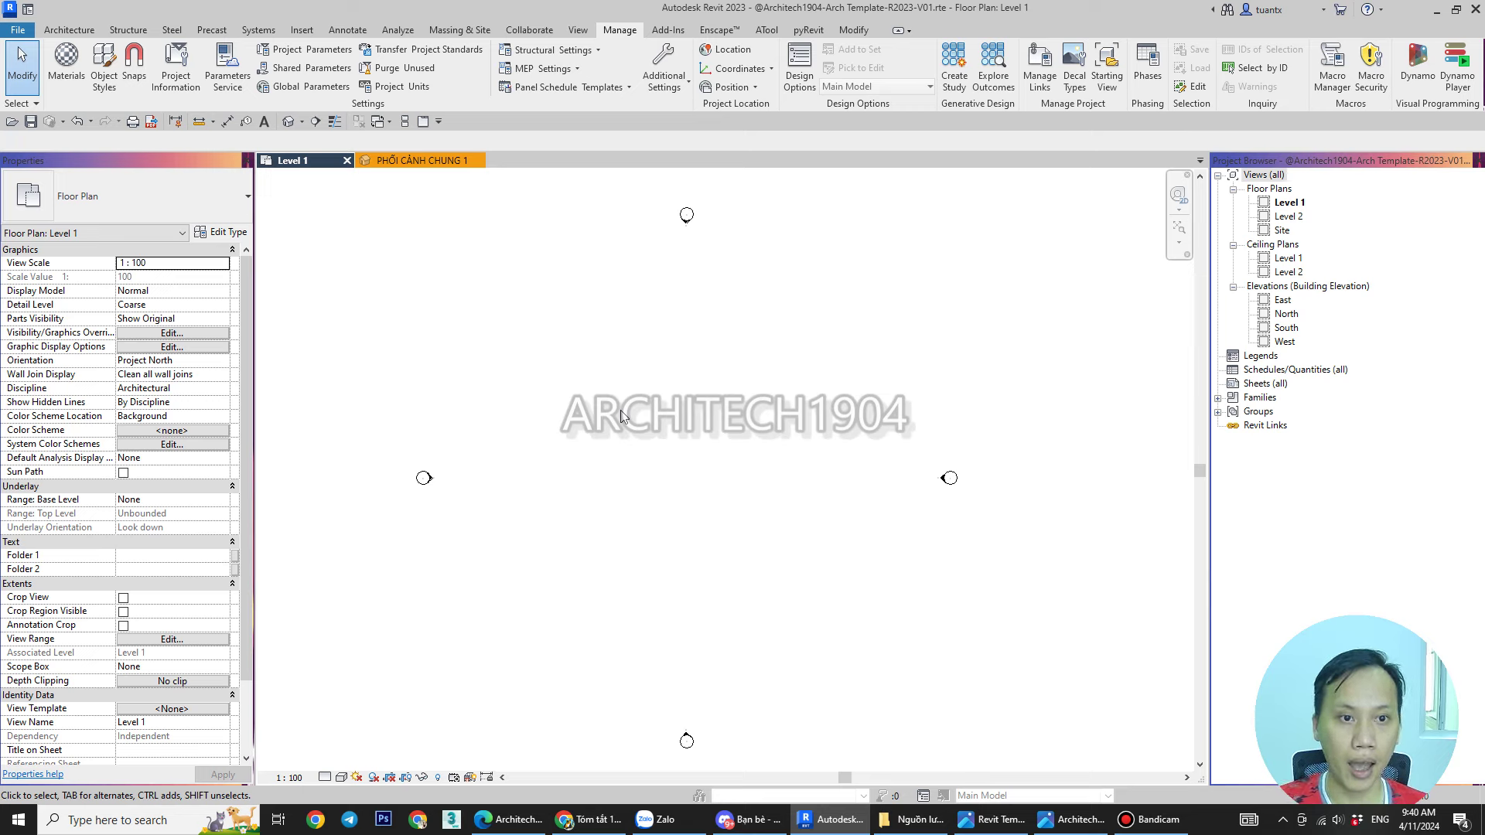
Step: Compare the house 3D view with the template, ending on Level 1 with View commands shown
left_click(402, 162)
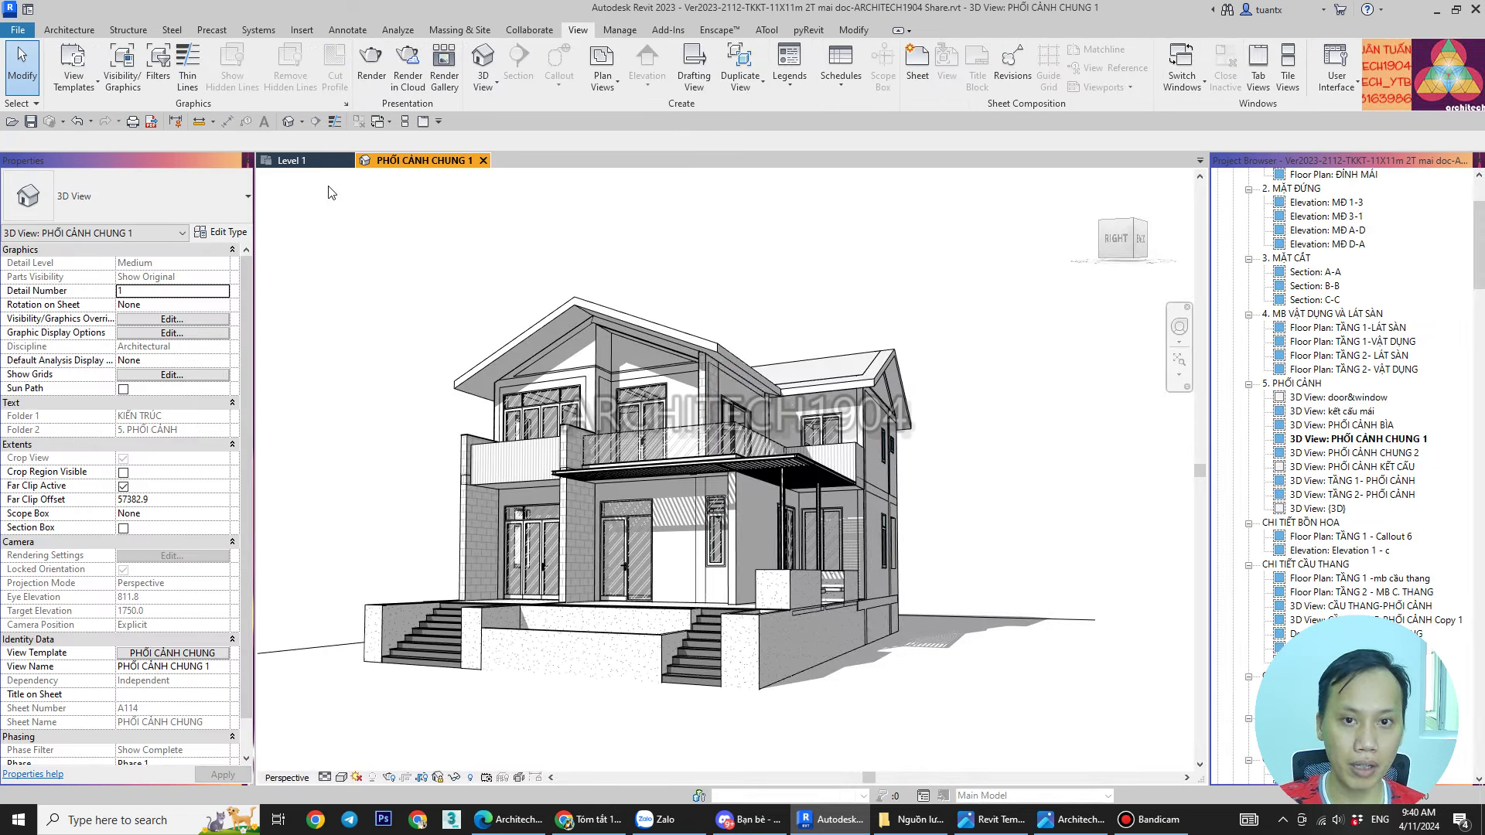
left_click(302, 163)
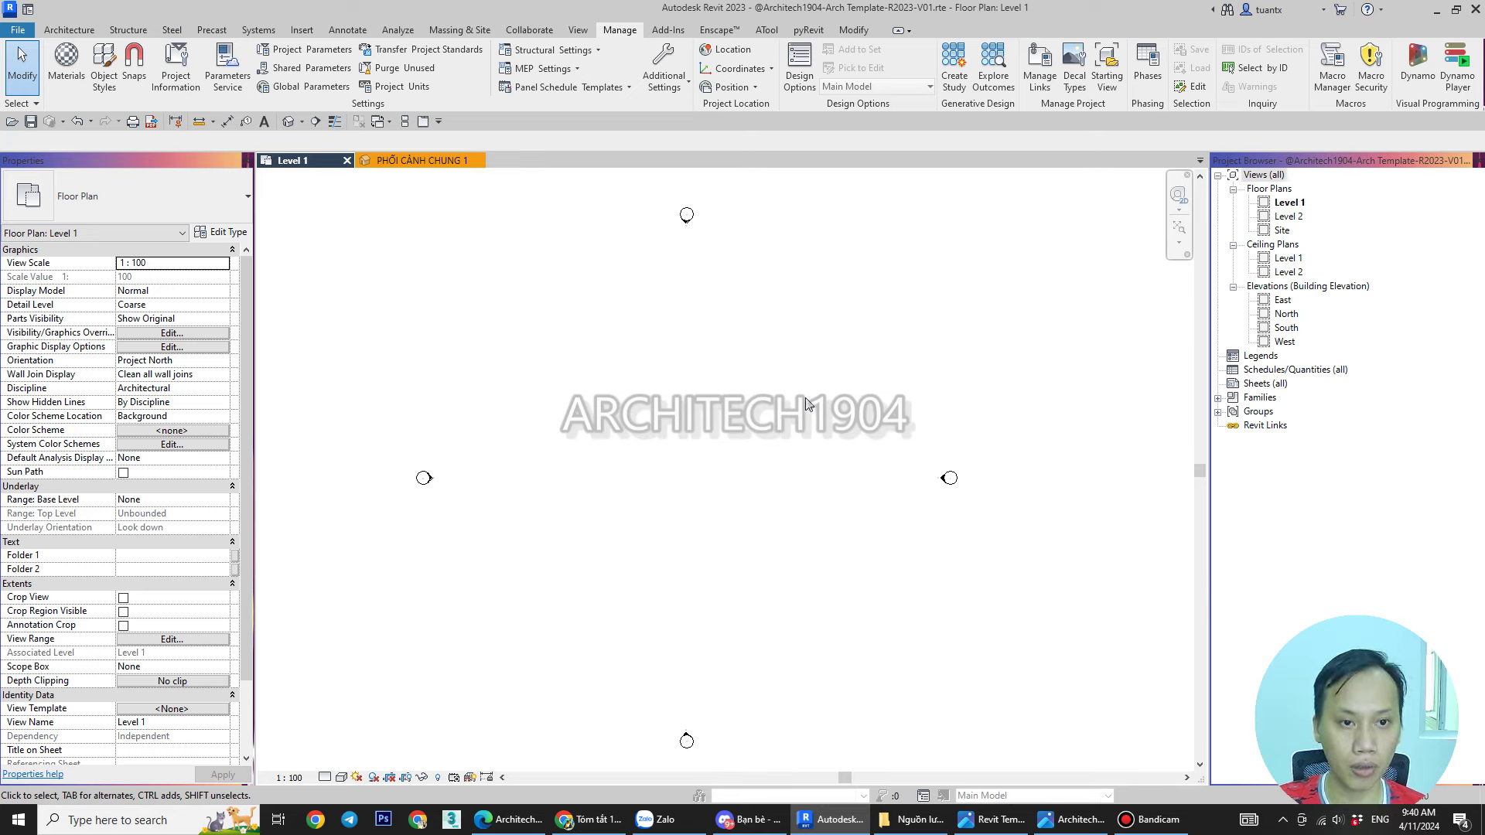
left_click(414, 163)
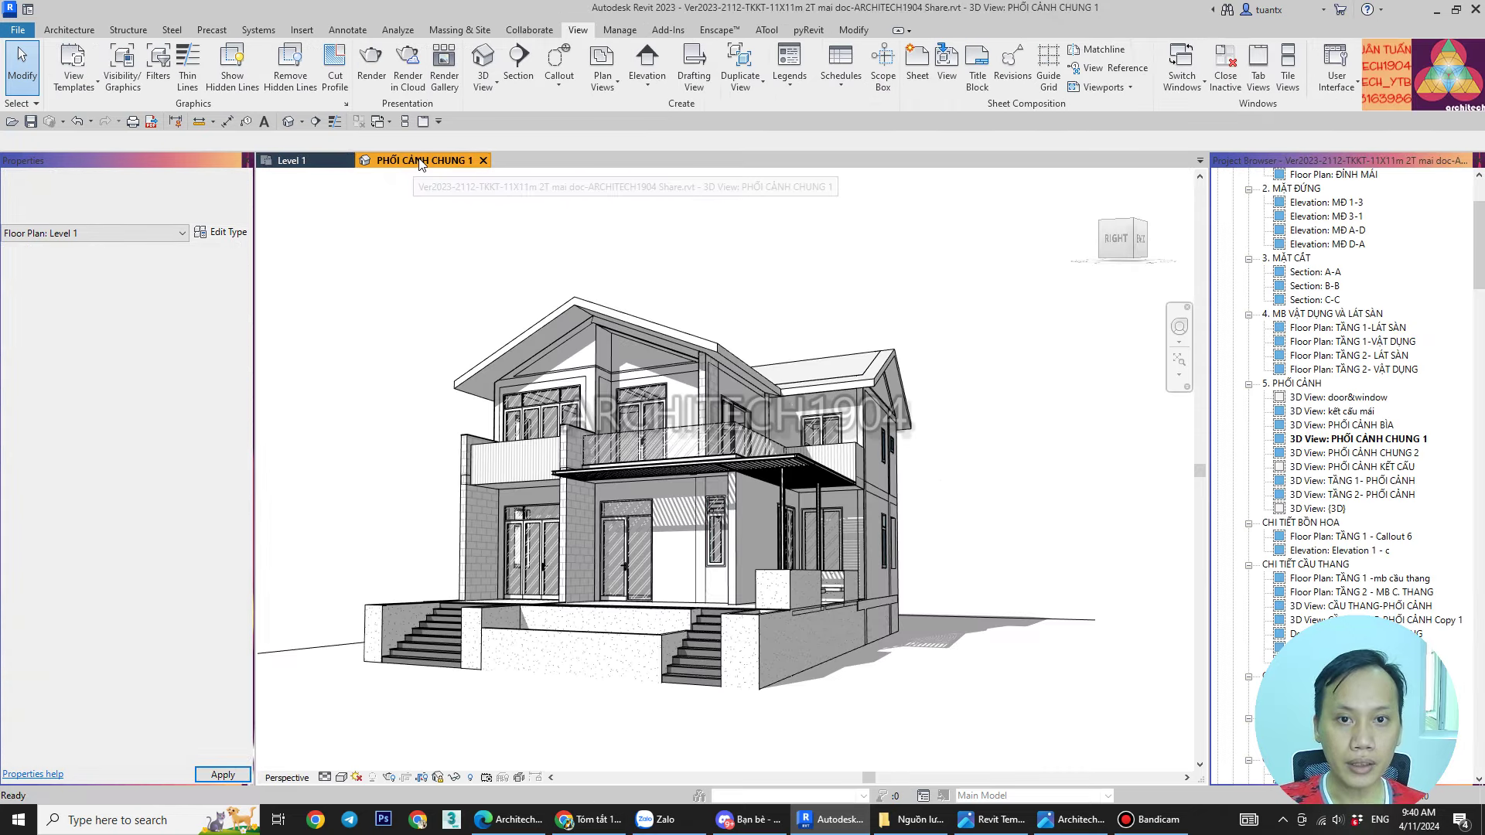
left_click(325, 162)
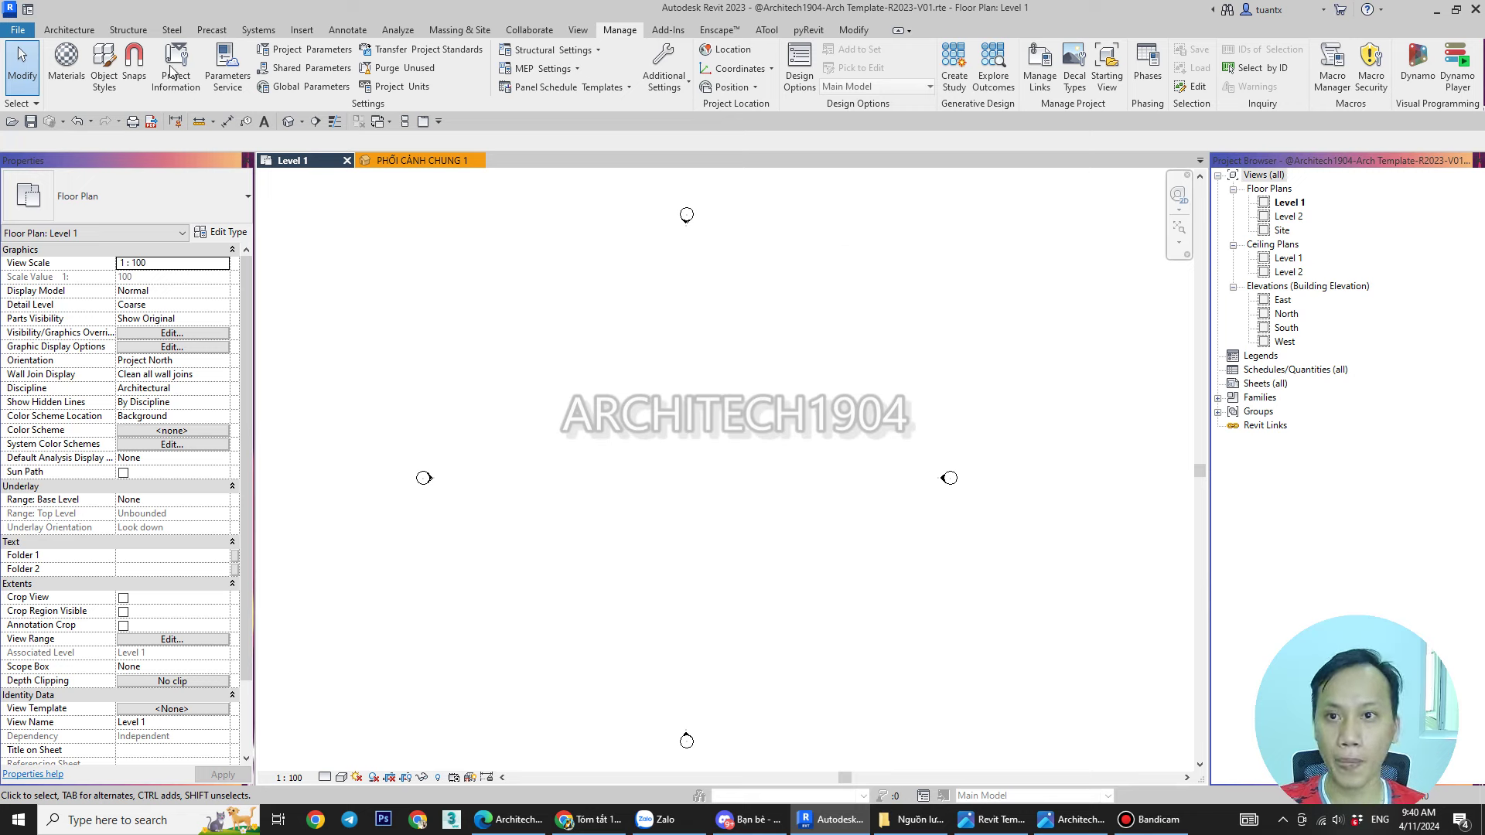
left_click(74, 31)
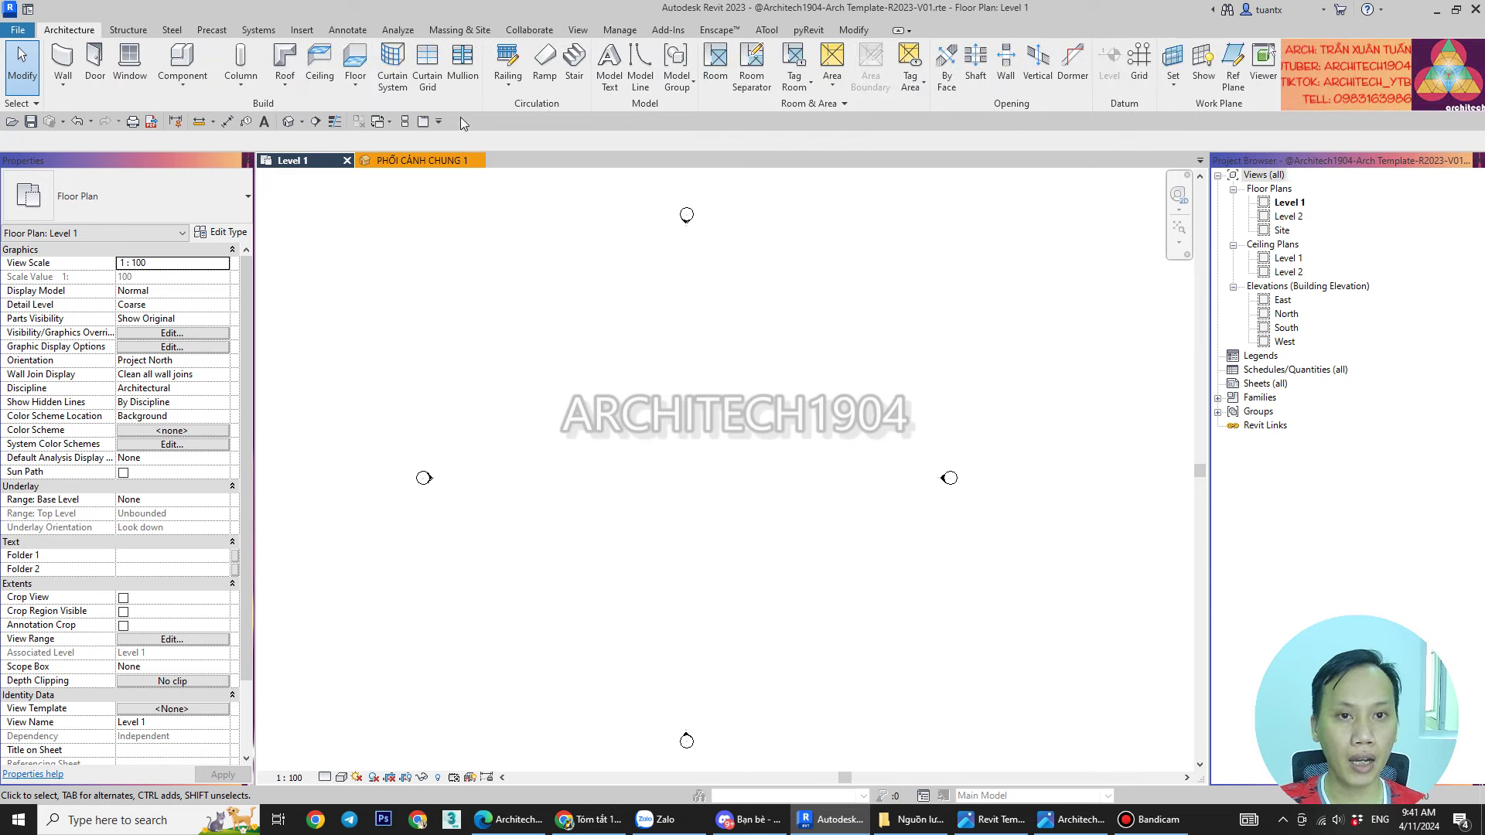
left_click(579, 31)
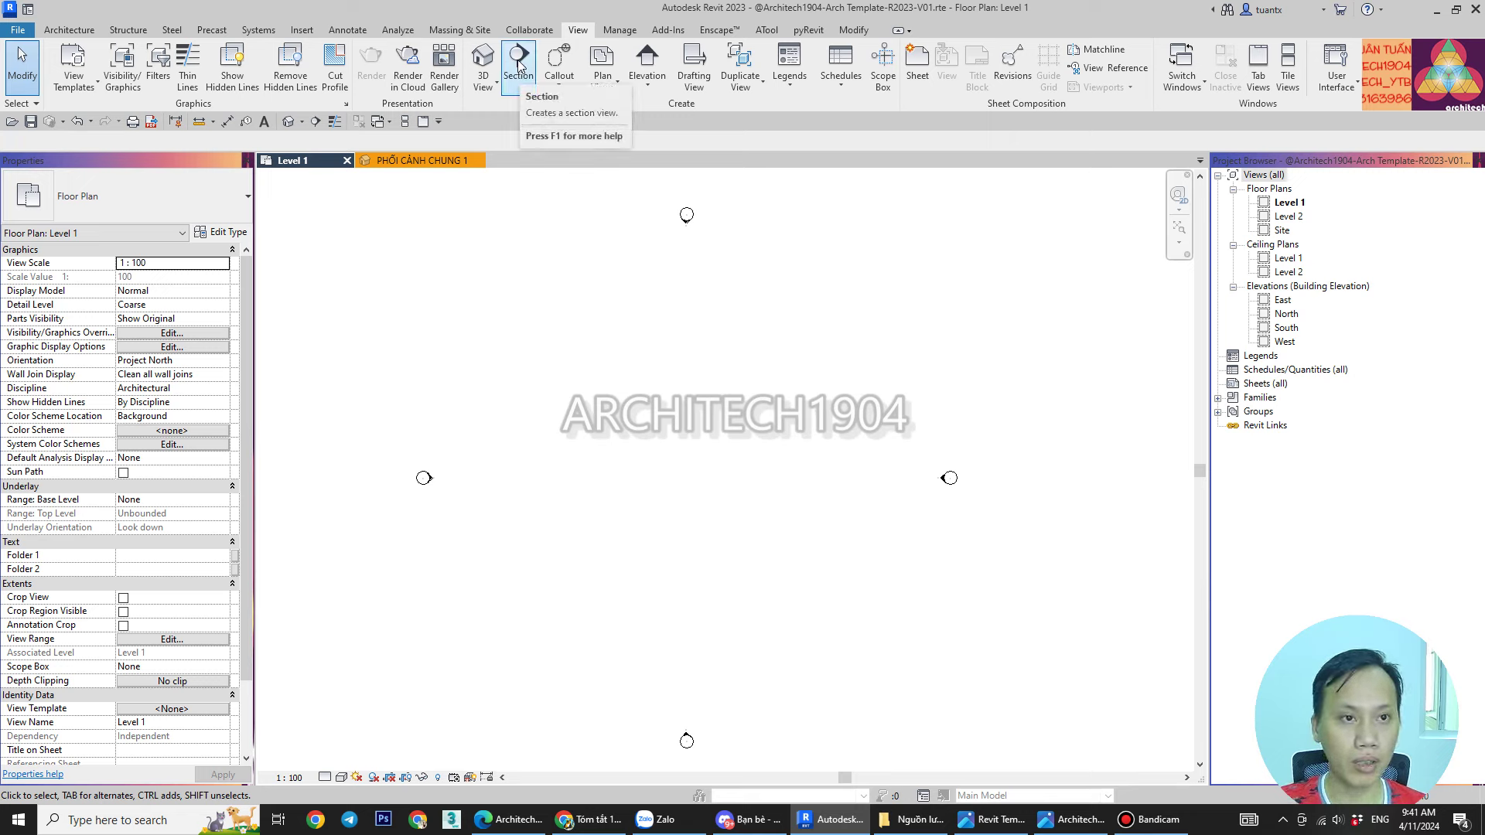
mouse_move(518, 65)
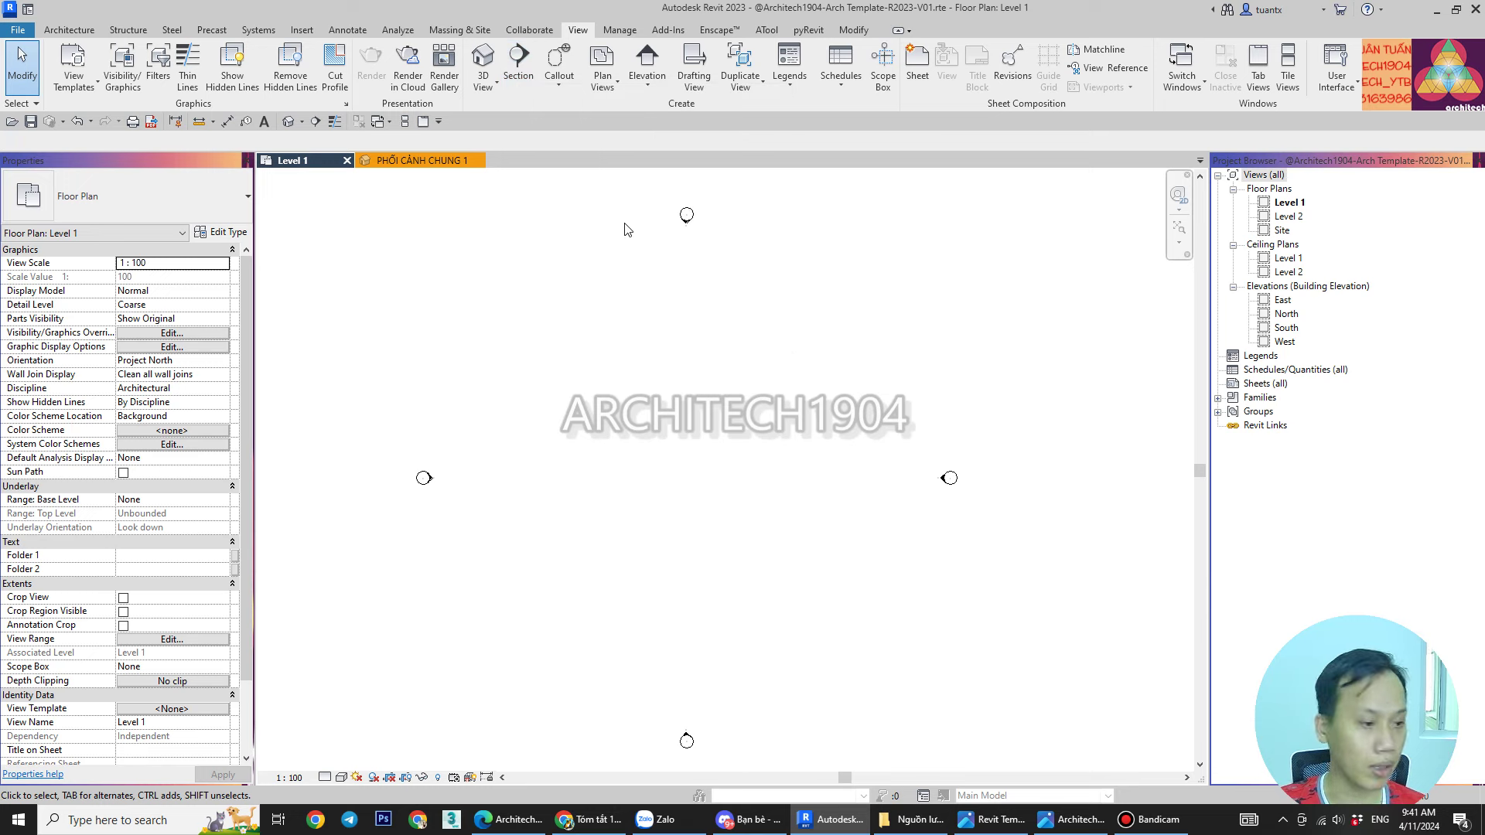
Step: Duplicate the Building Section type as a new section type named '@A-MC chung'
left_click(520, 63)
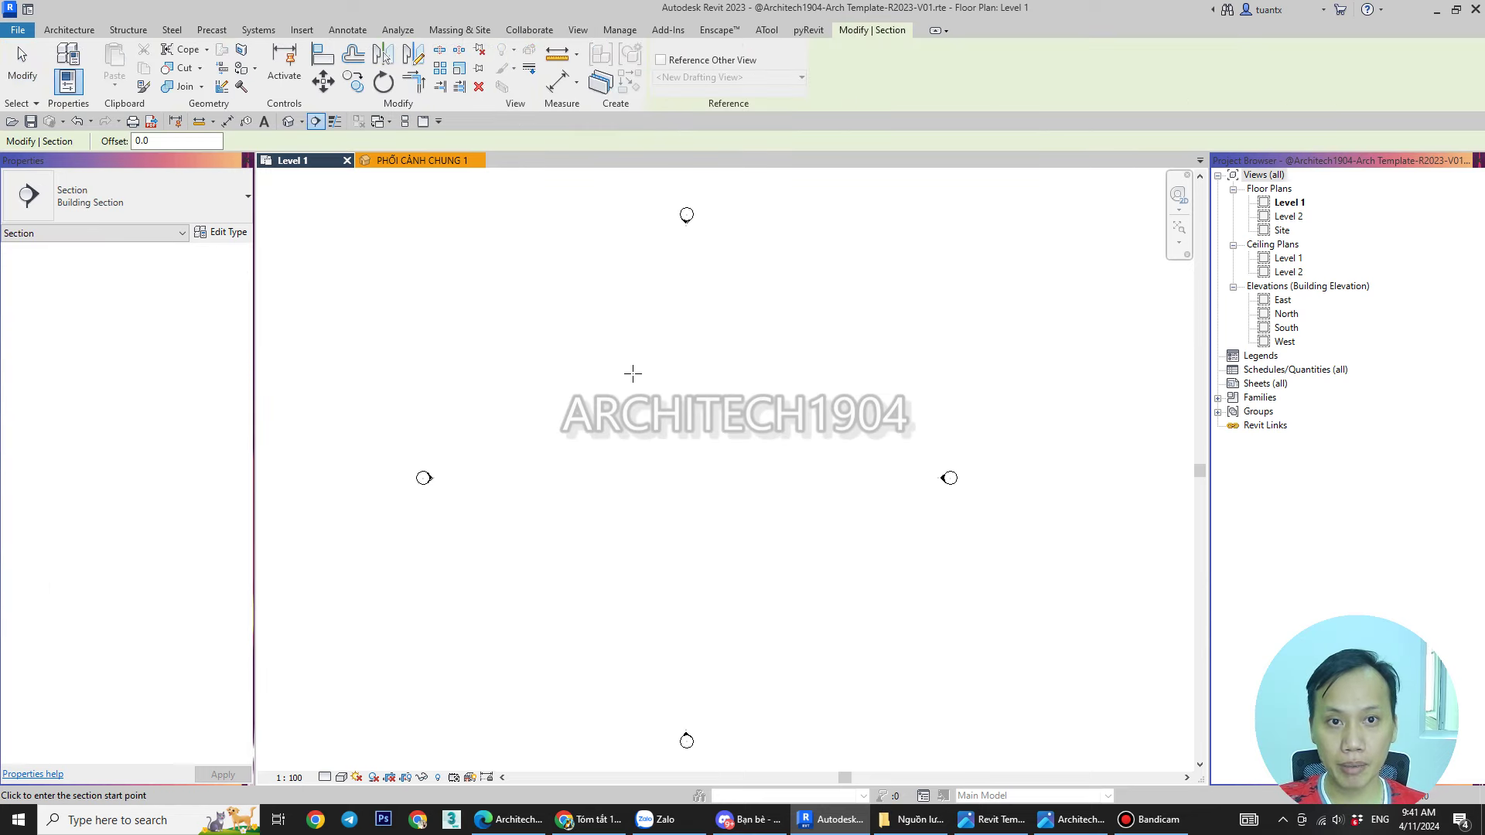
left_click(98, 203)
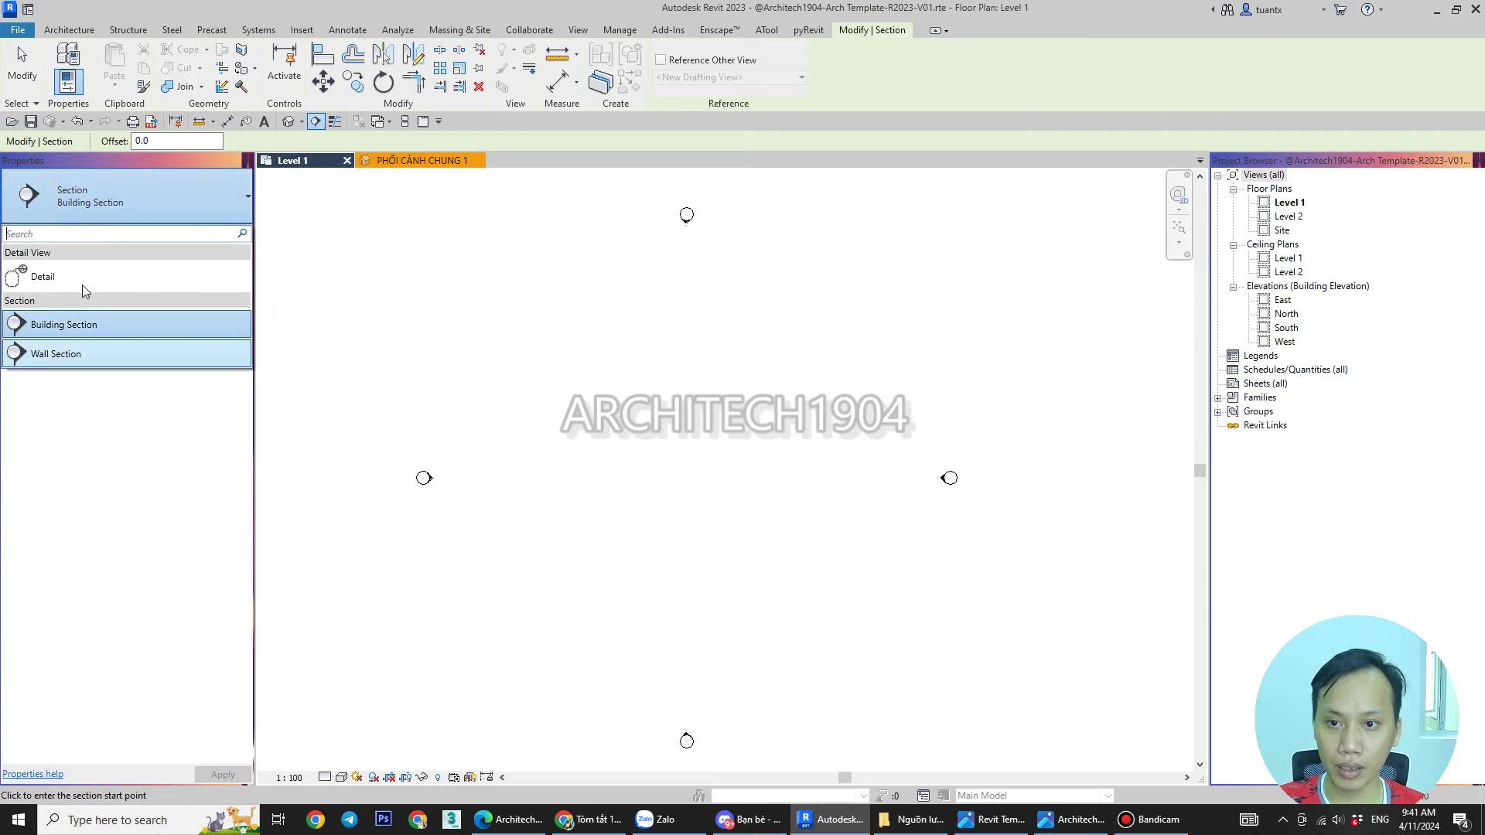
left_click(85, 324)
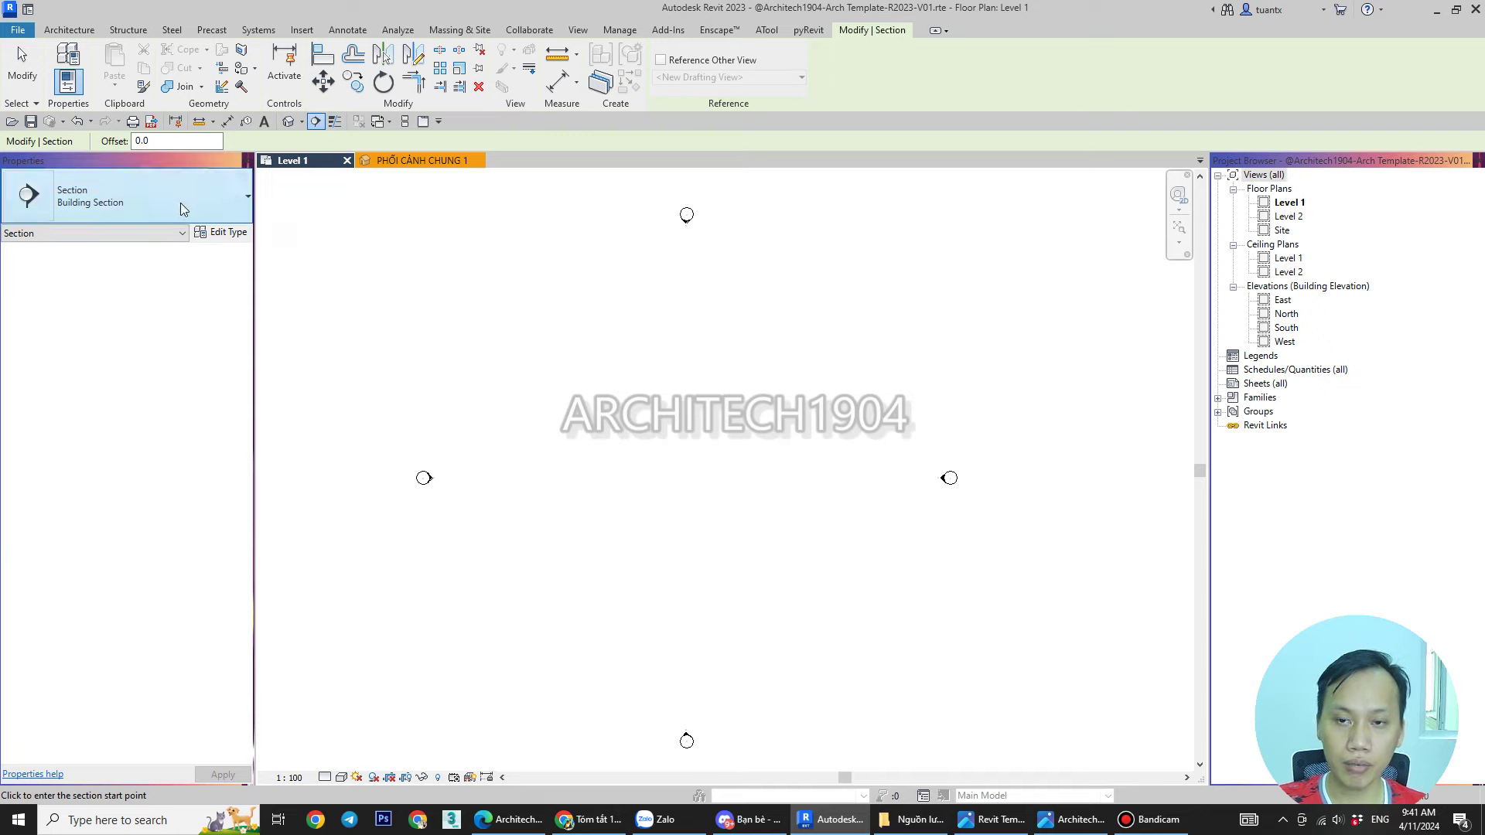
left_click(207, 234)
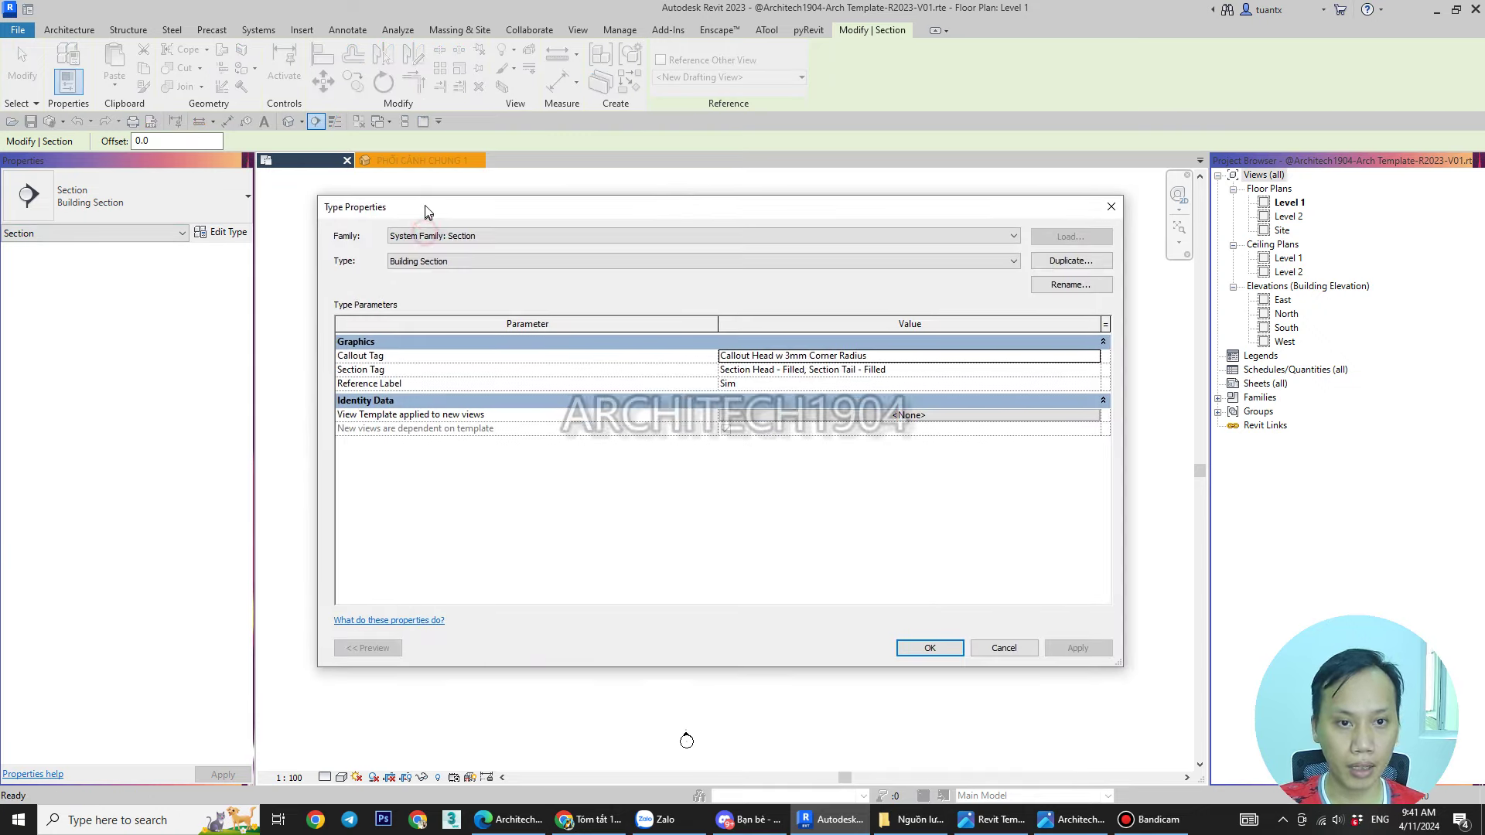
left_click_drag(427, 212, 434, 198)
left_click(1044, 249)
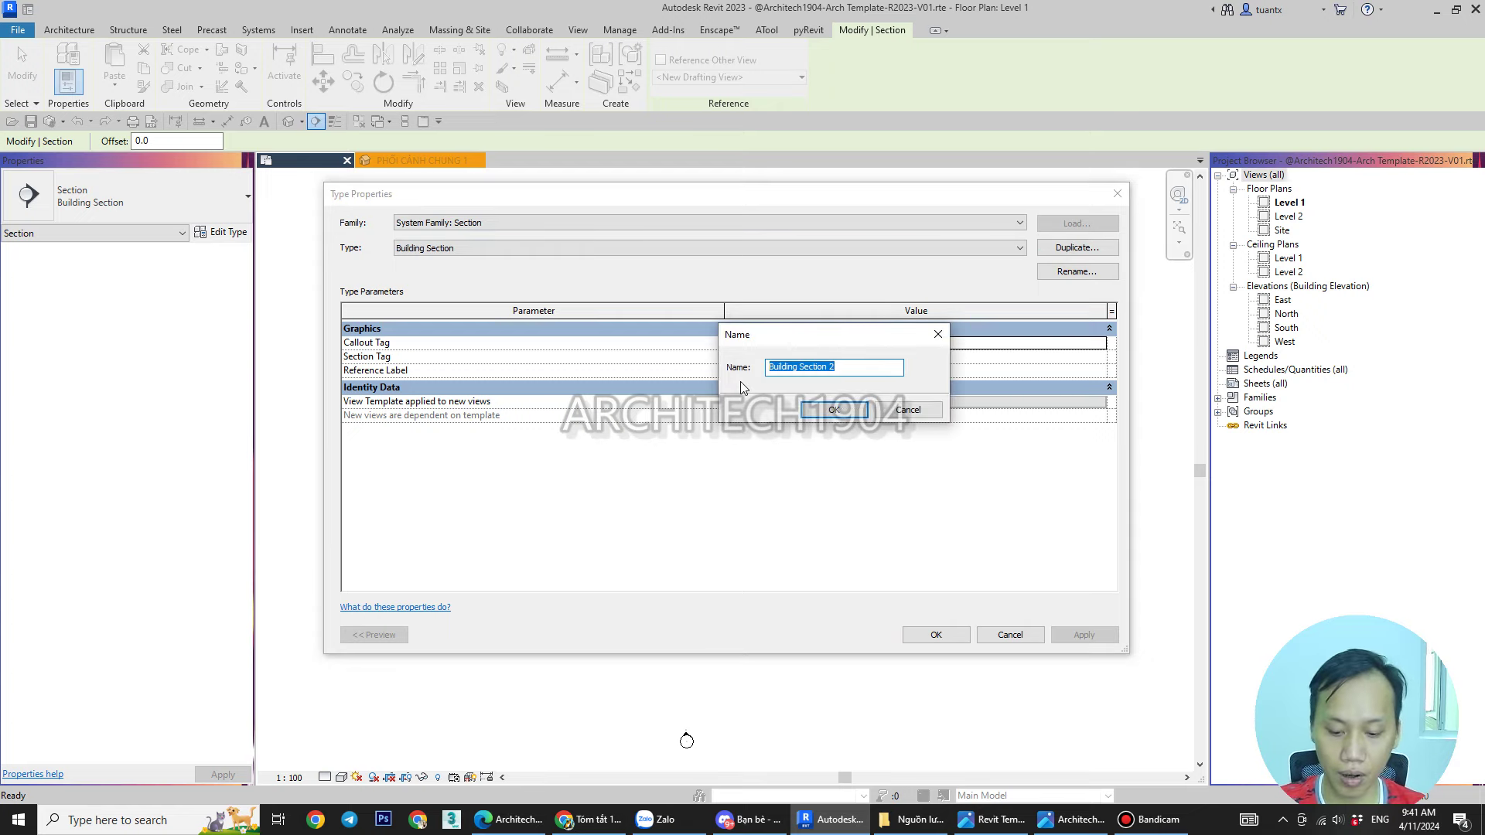
type("@A-")
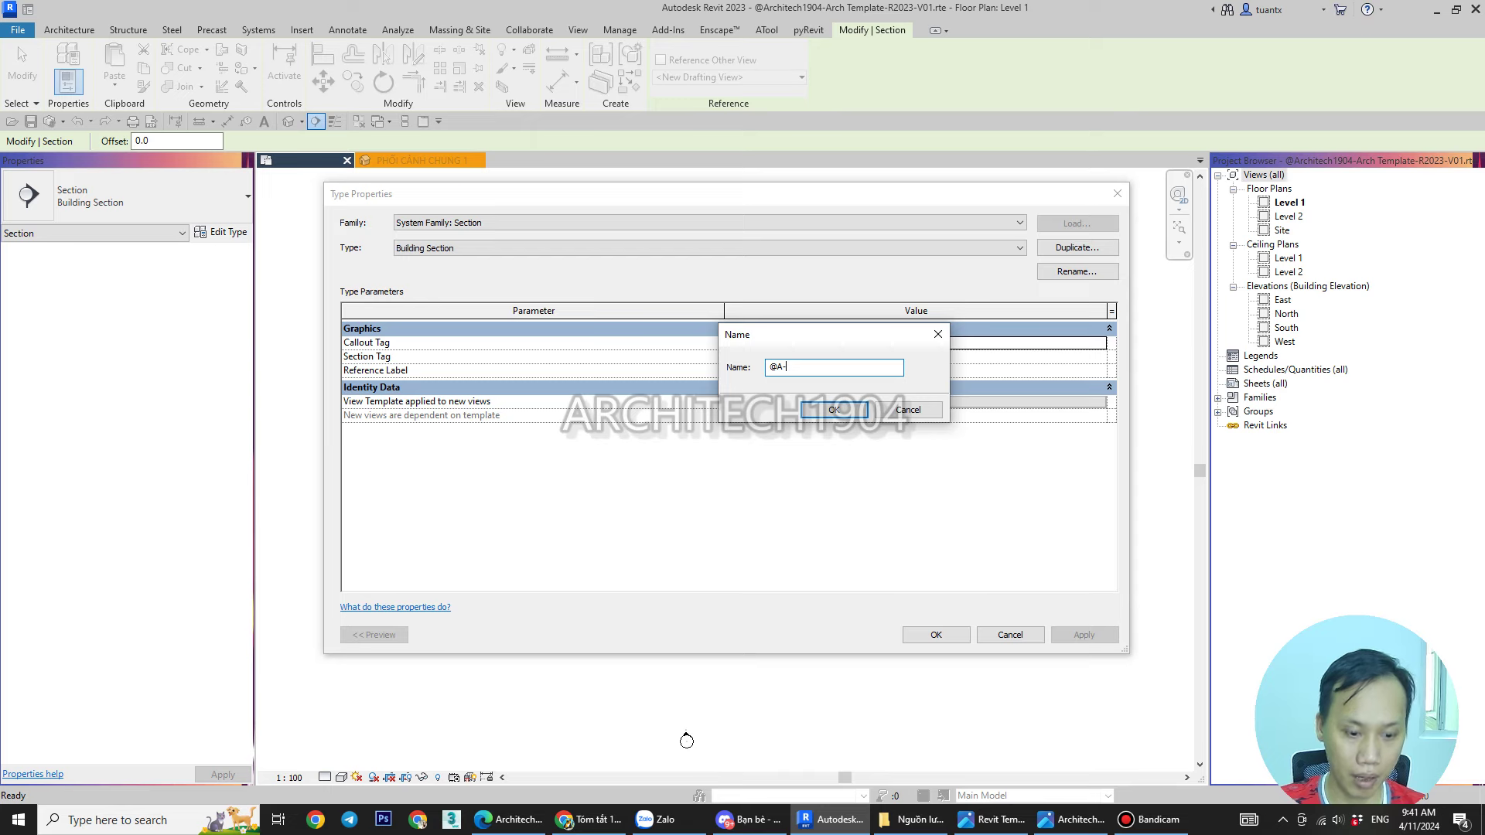
type("MC c")
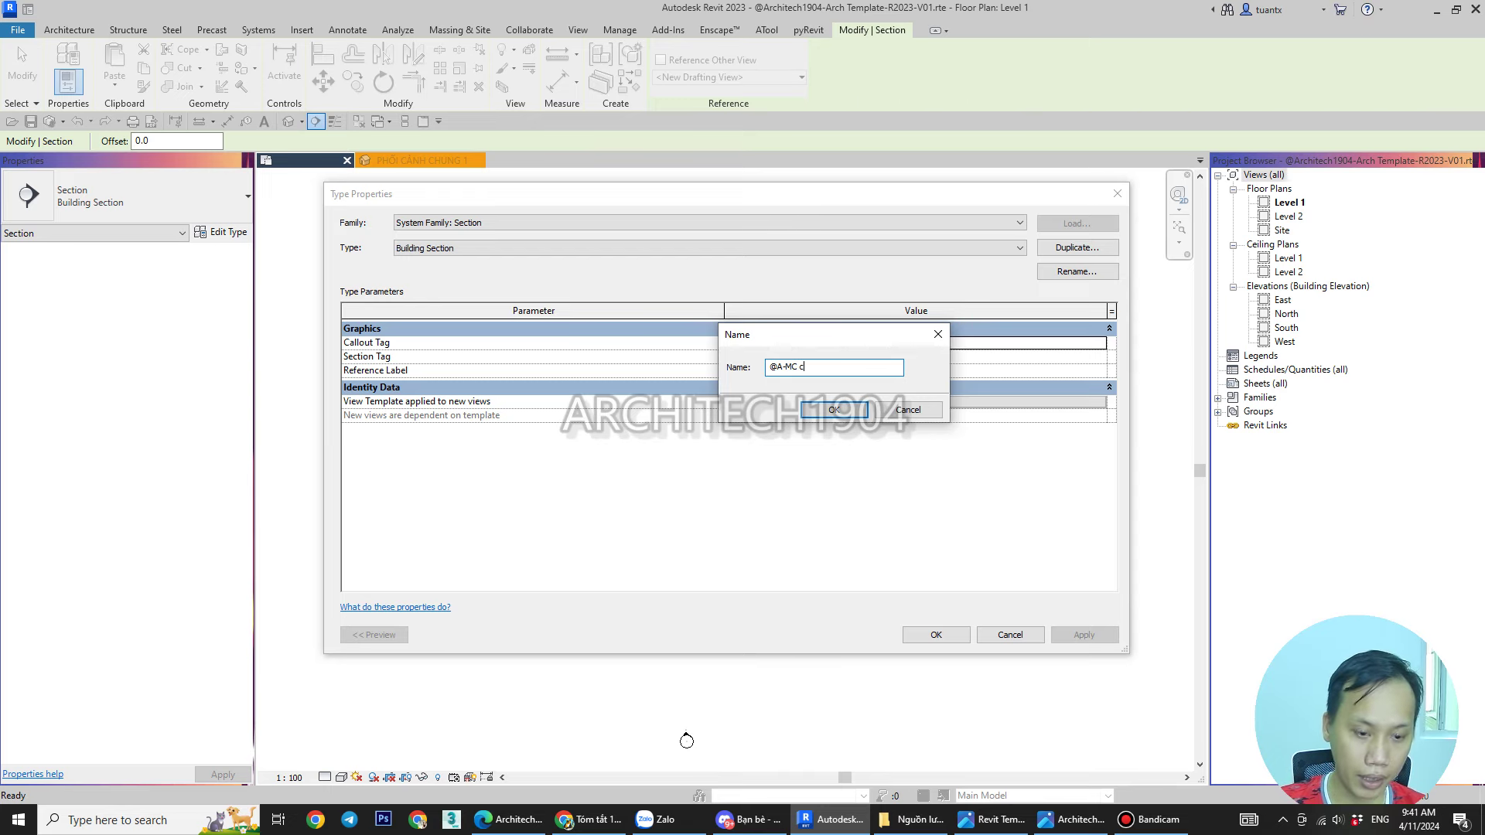
type("hung")
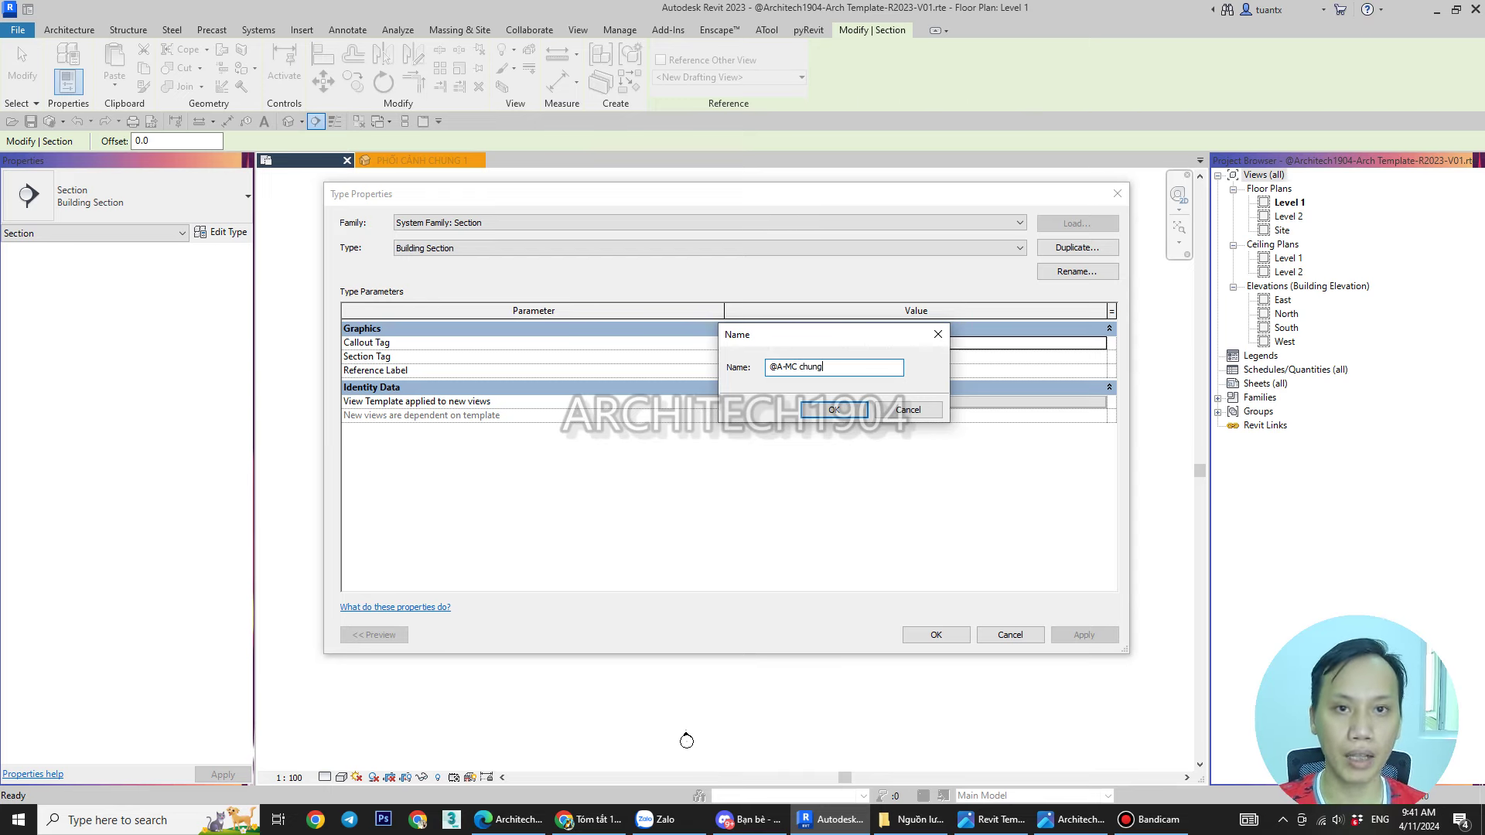
left_click(836, 410)
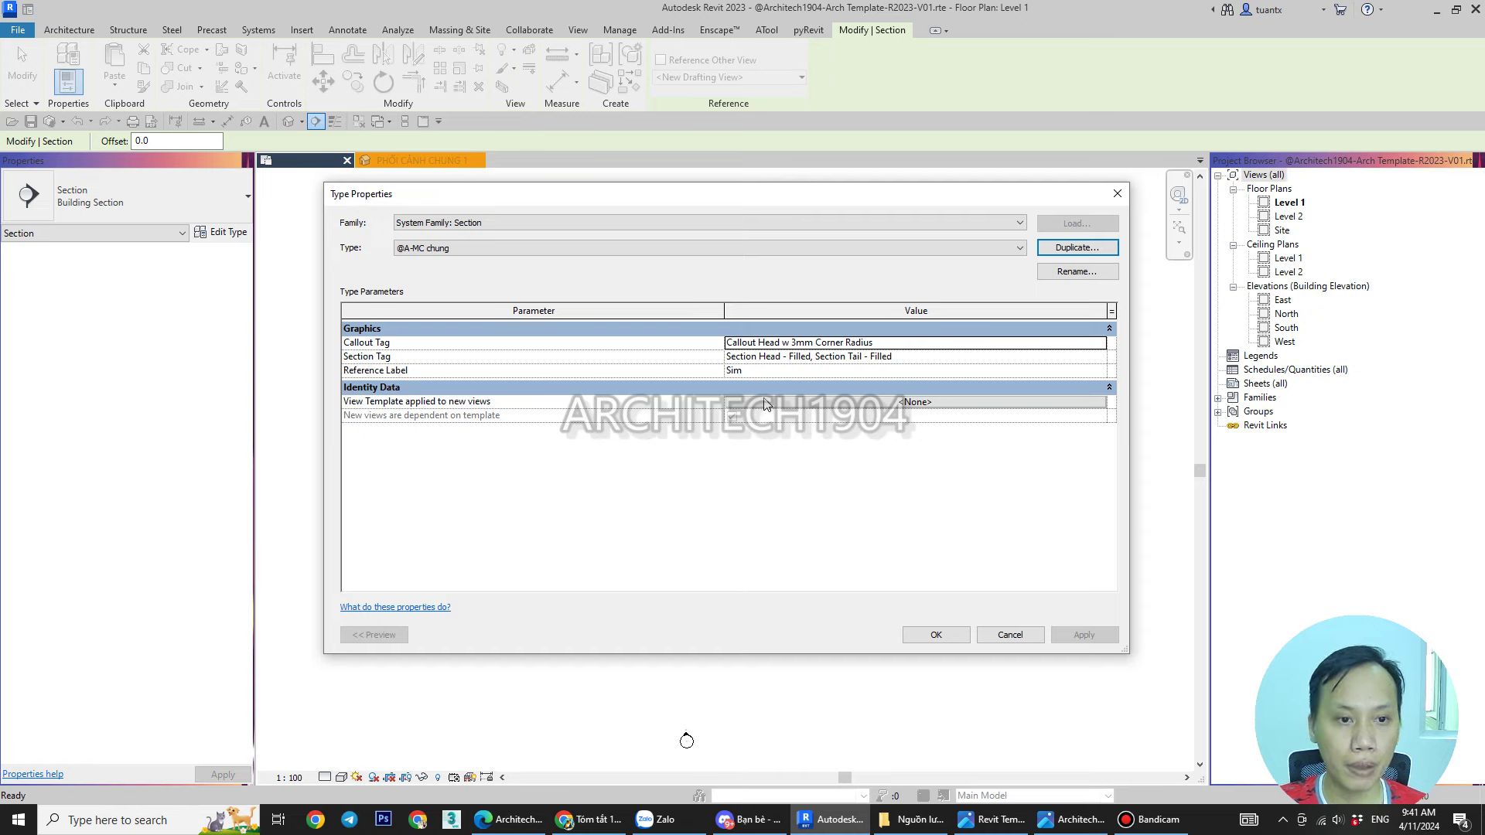
Step: Set the new type's view template for new views to MẶT CẮT TỔNG QUAN
left_click(766, 404)
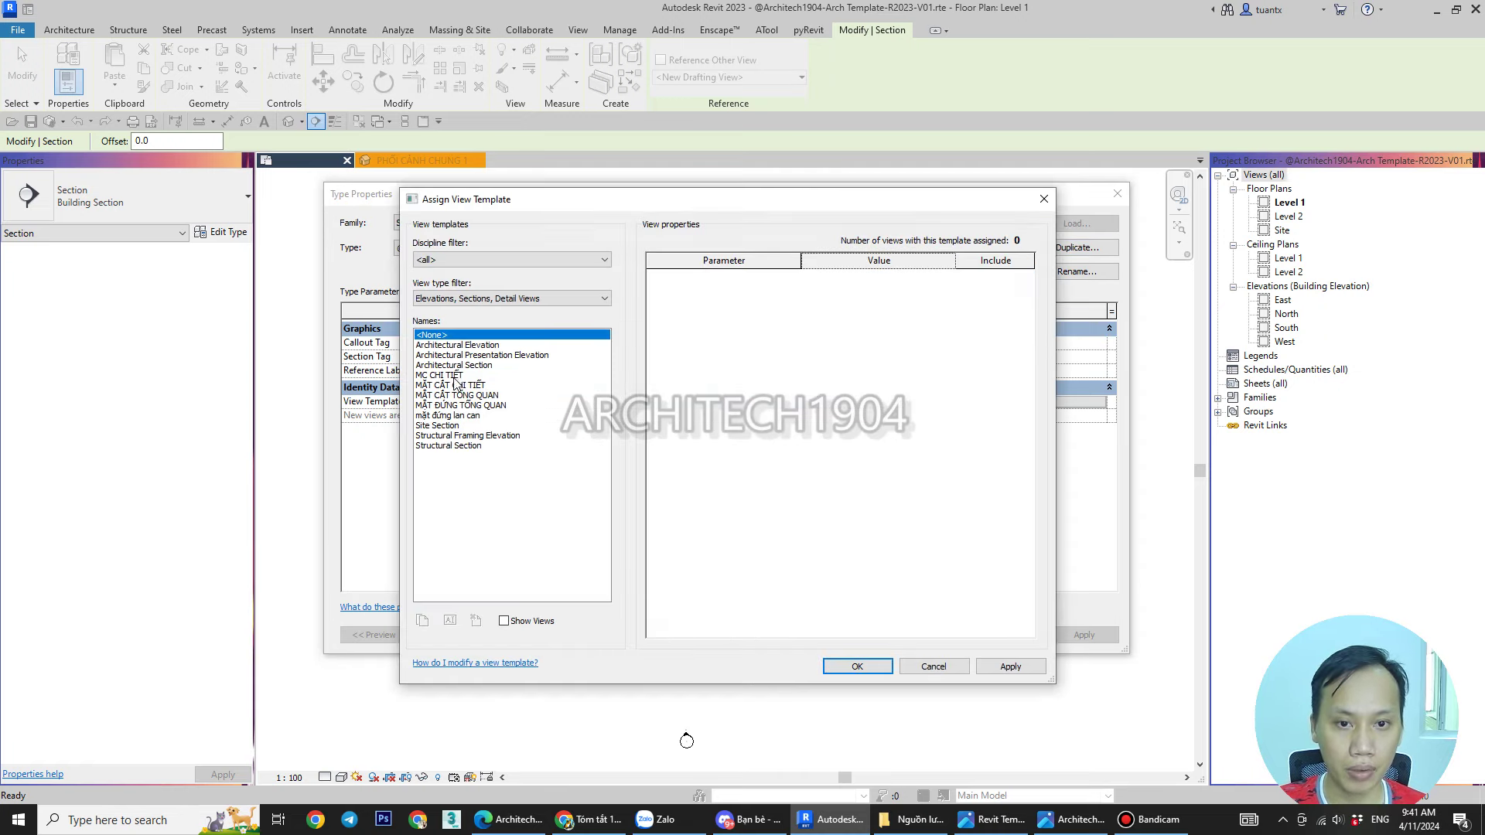
left_click(463, 302)
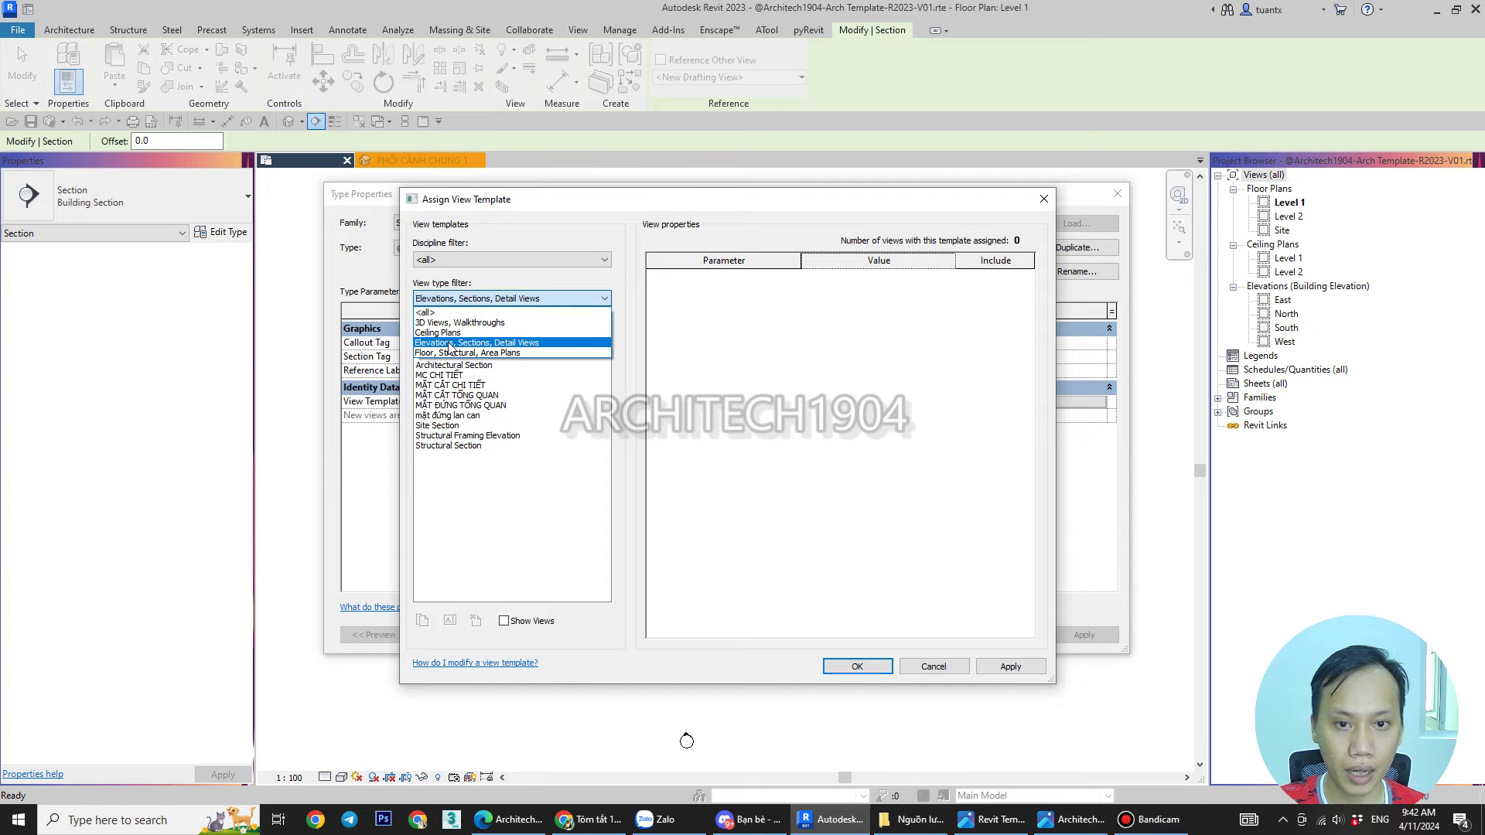
left_click(443, 348)
left_click(444, 385)
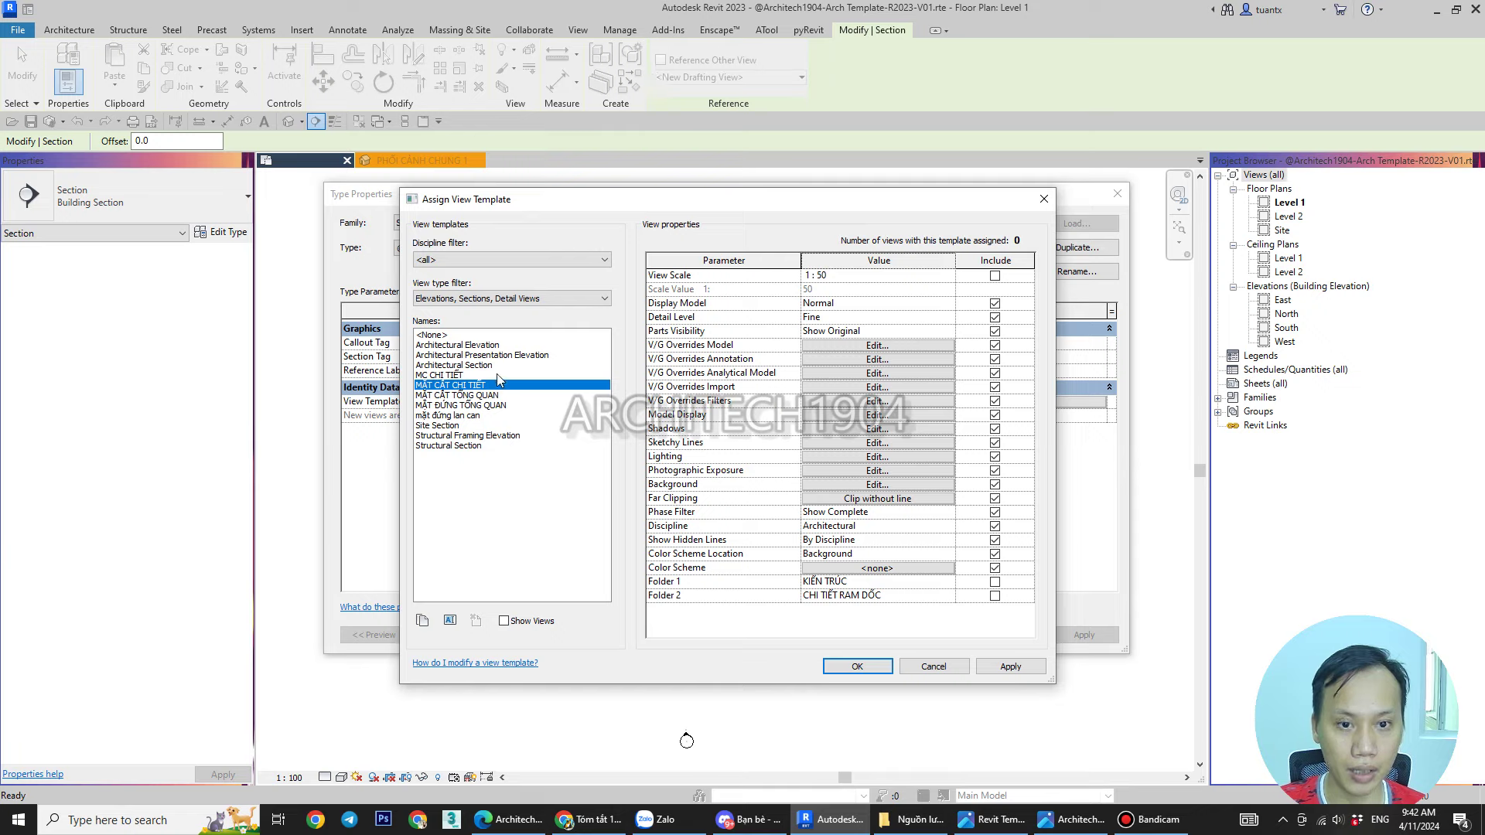
left_click(461, 395)
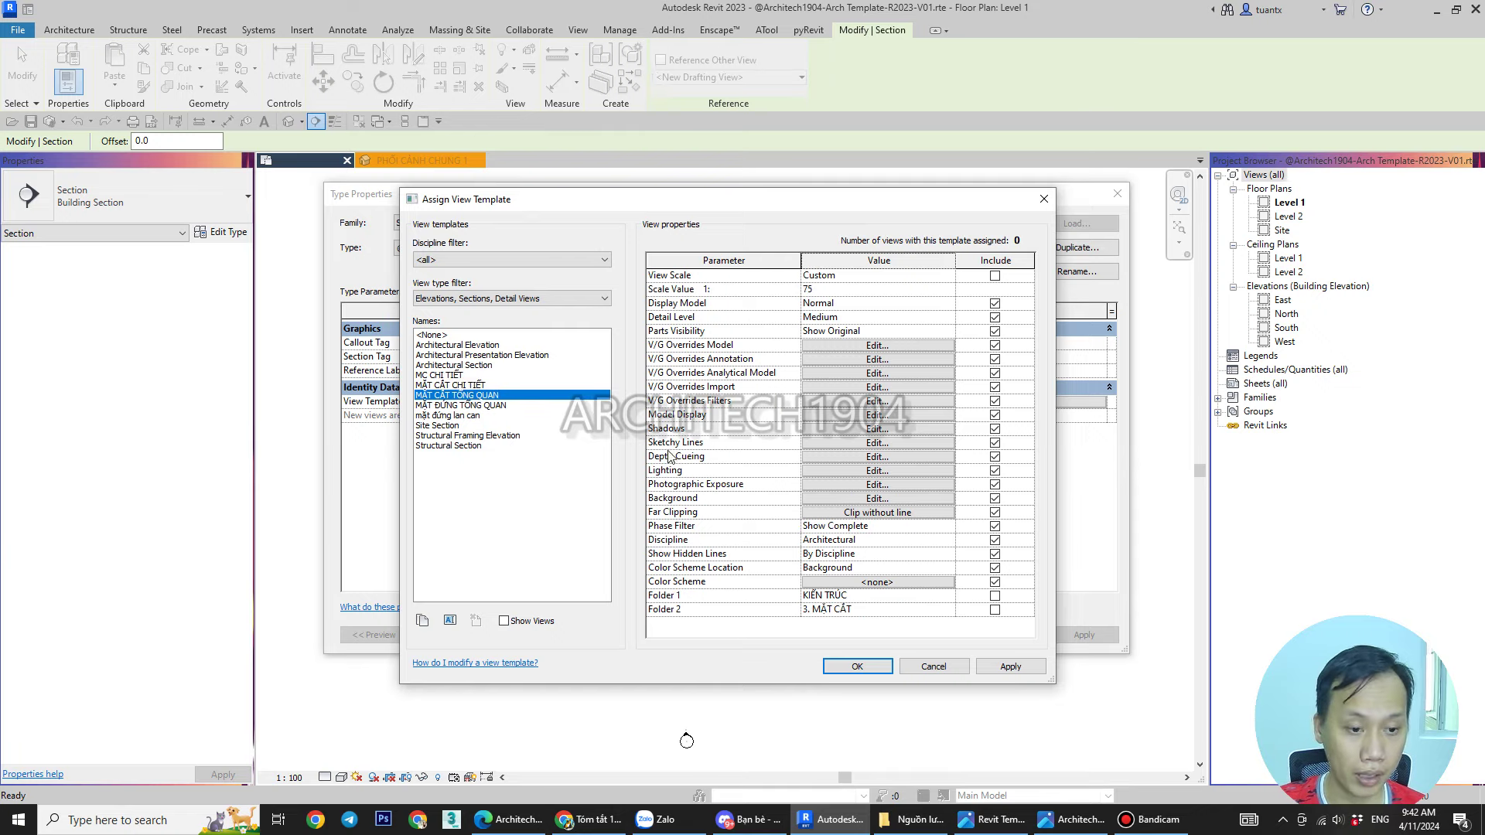
left_click(848, 667)
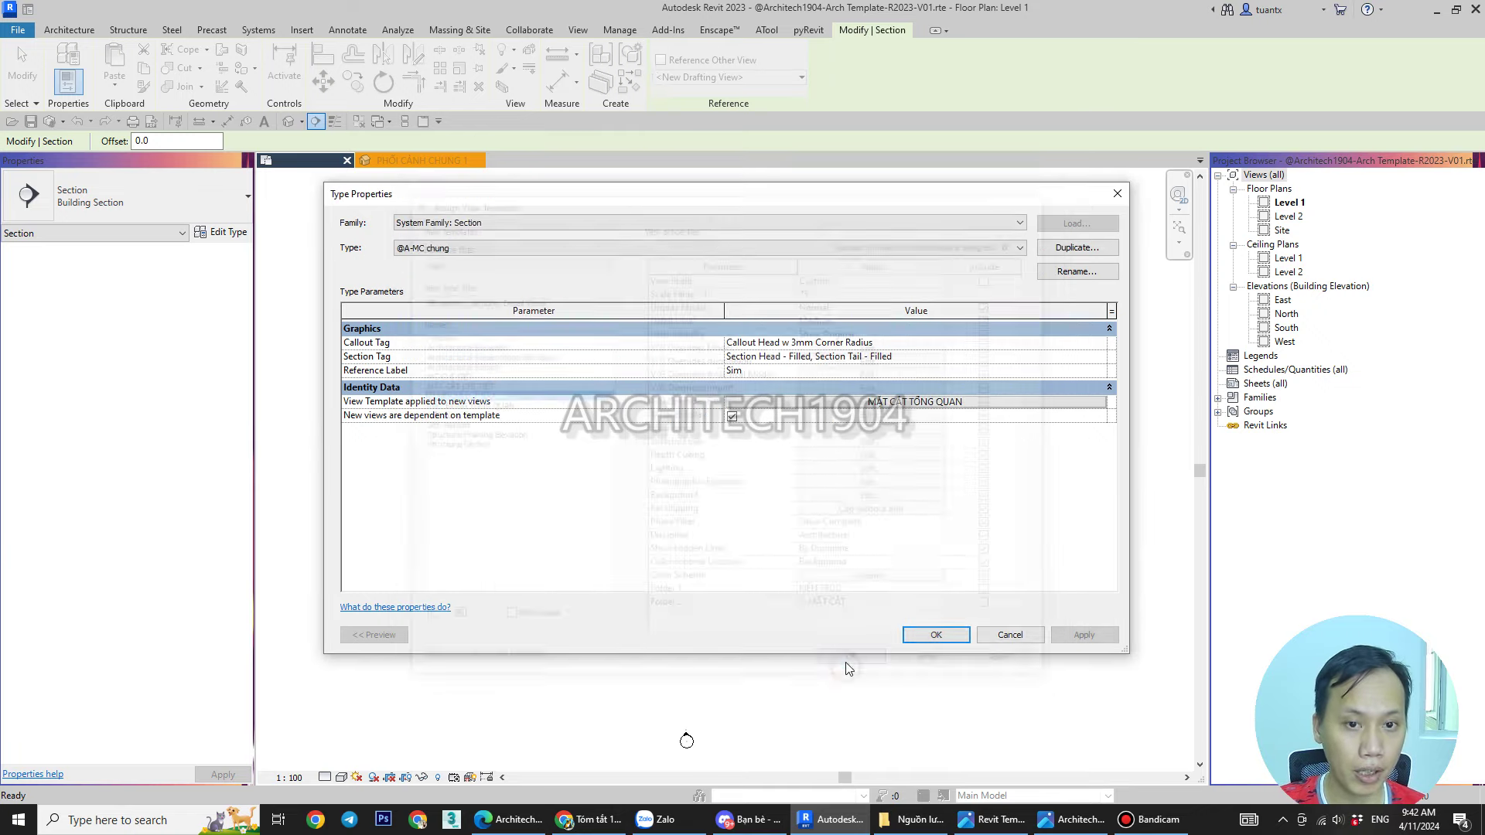
left_click(936, 634)
Step: Draw Section 1 horizontally across the Level 1 plan centre and bring up its context menu
scroll(611, 426, "up", 1)
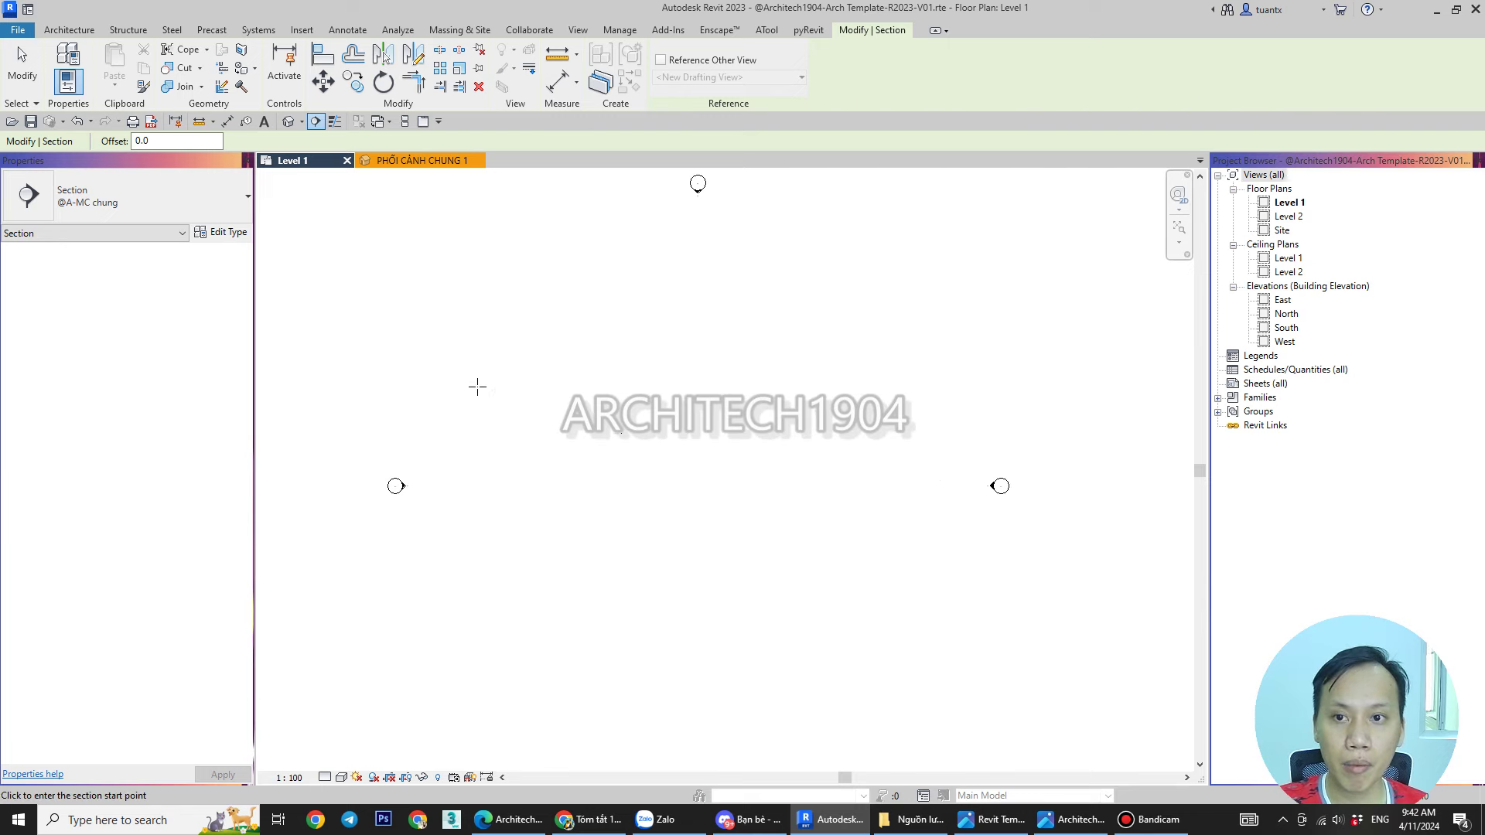
left_click(587, 31)
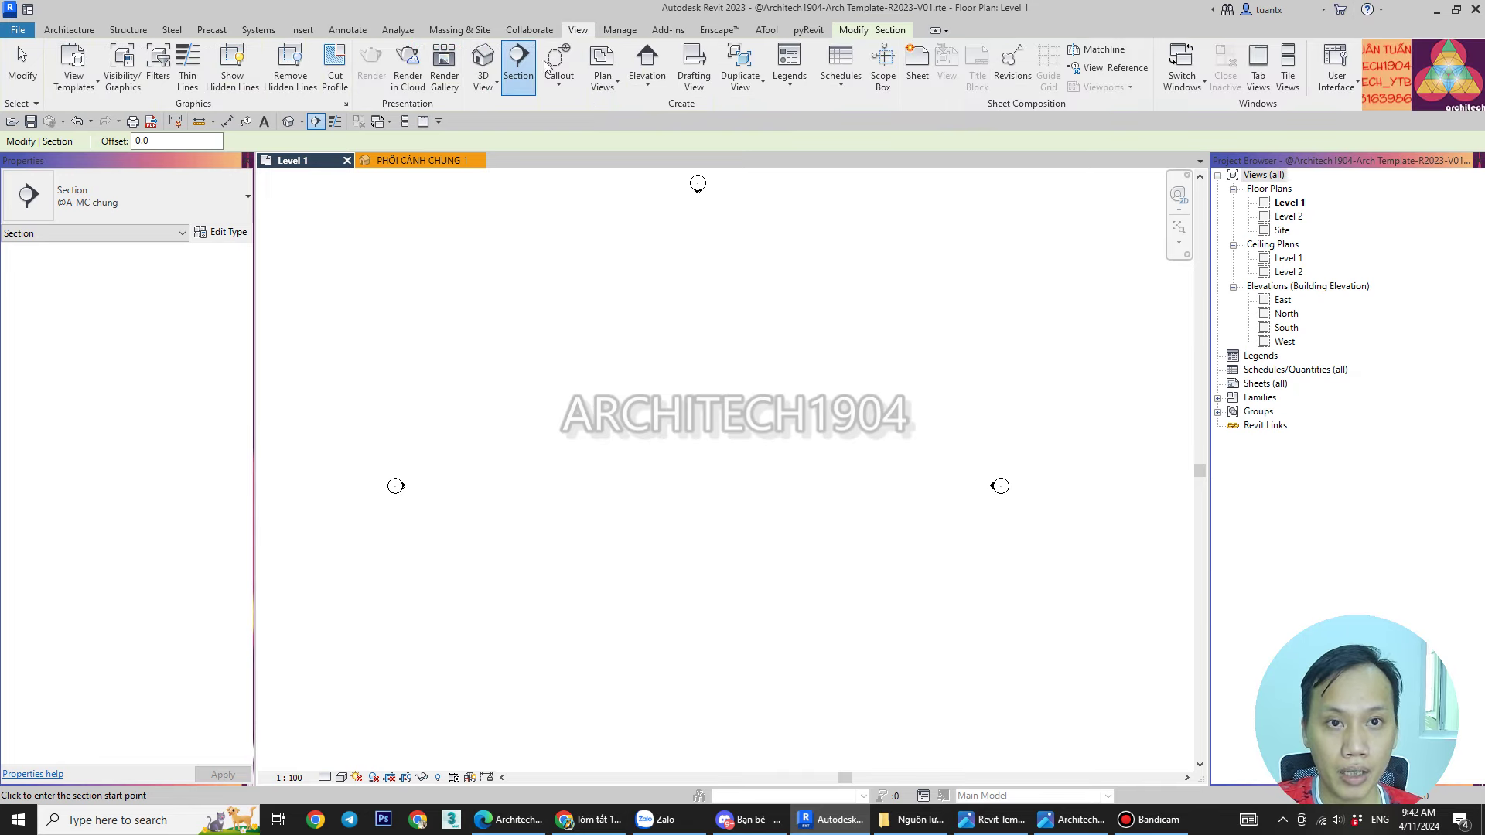
left_click(551, 444)
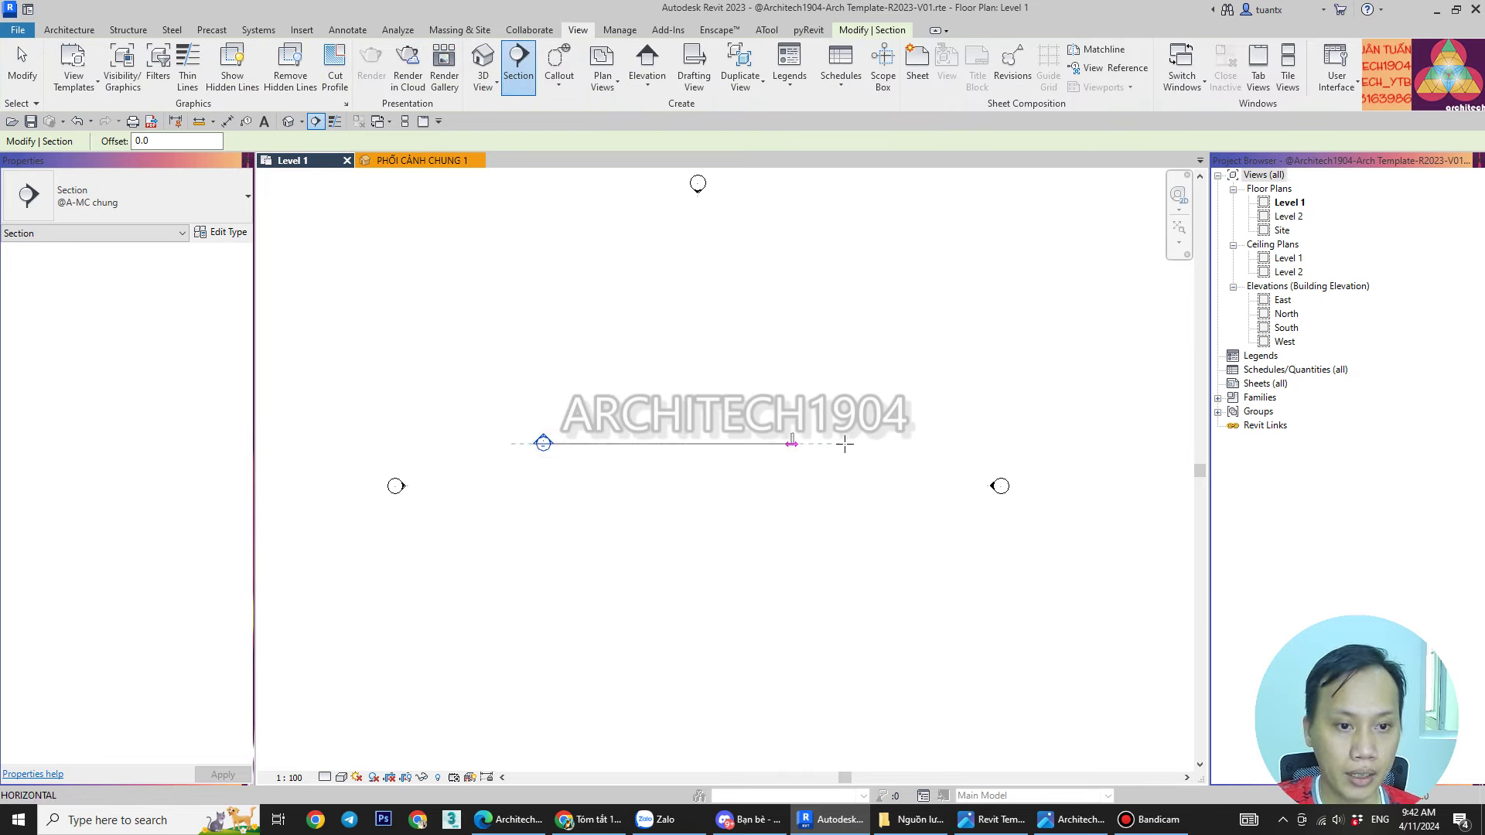
left_click(888, 444)
scroll(735, 445, "up", 1)
scroll(735, 445, "up", 1)
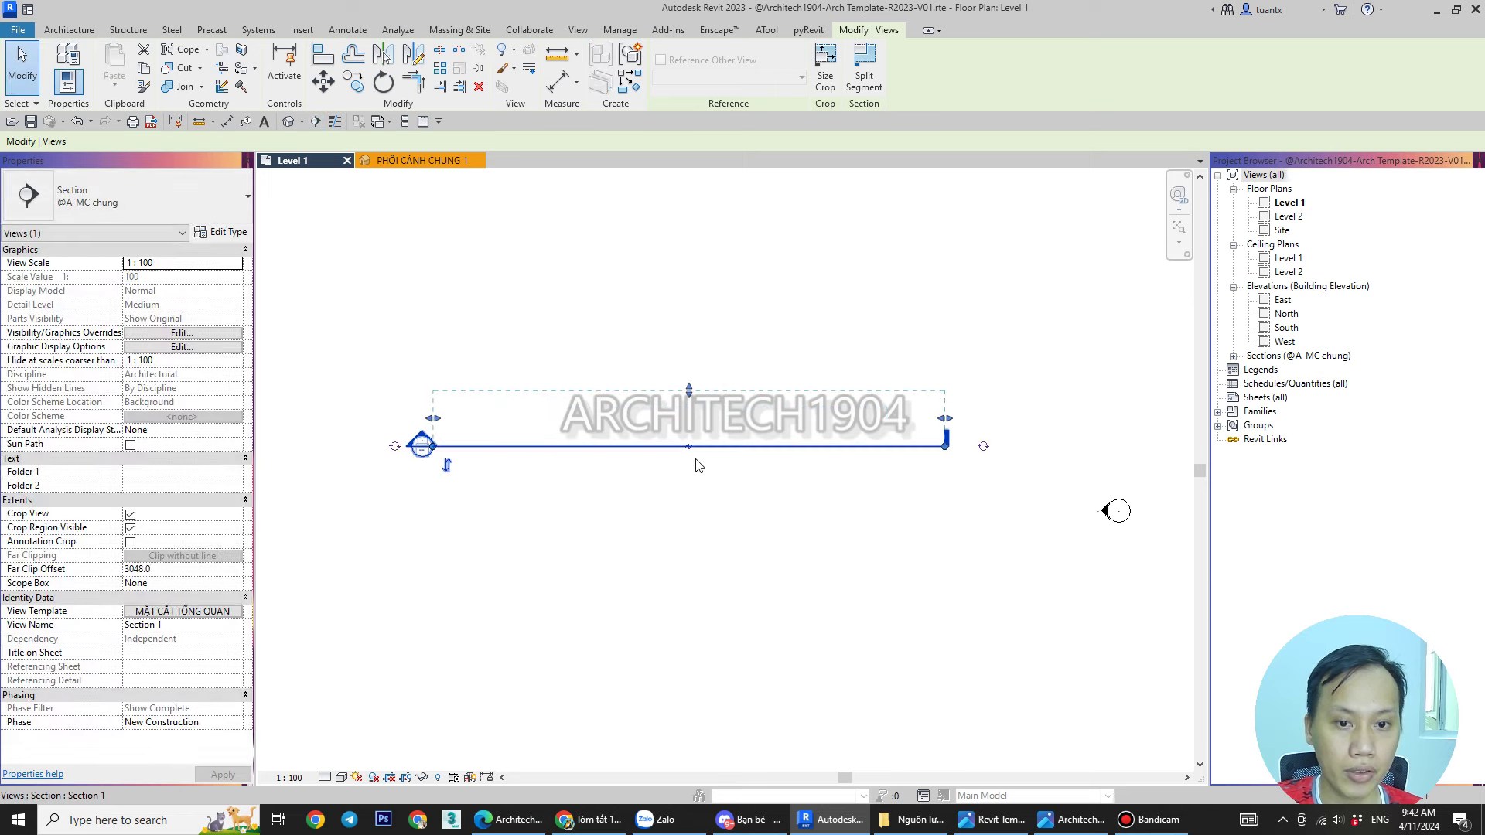
right_click(650, 442)
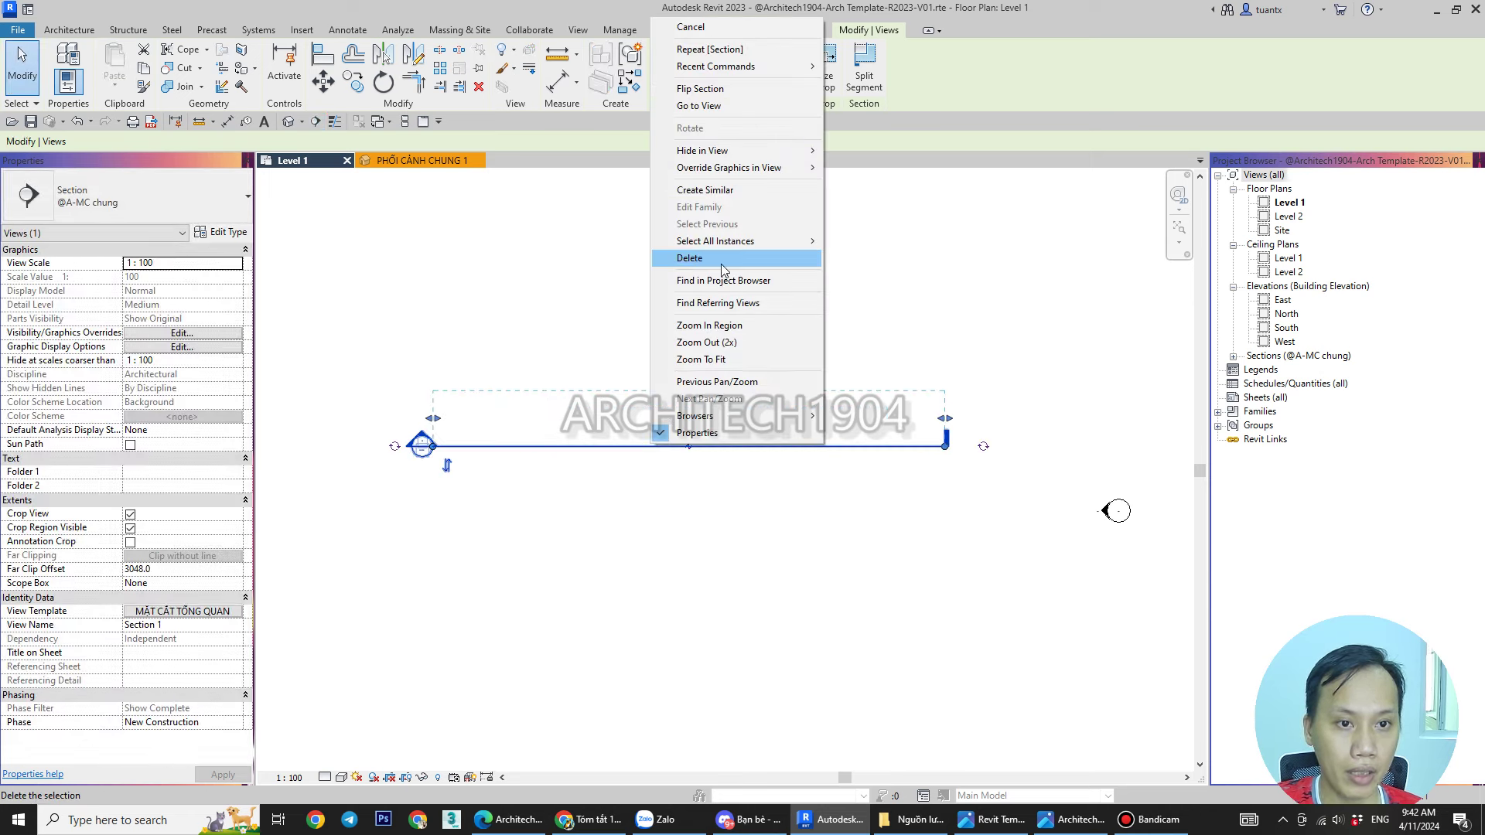
Step: Open the new Section 1 view, then return to the Level 1 plan and recentre it
left_click(715, 106)
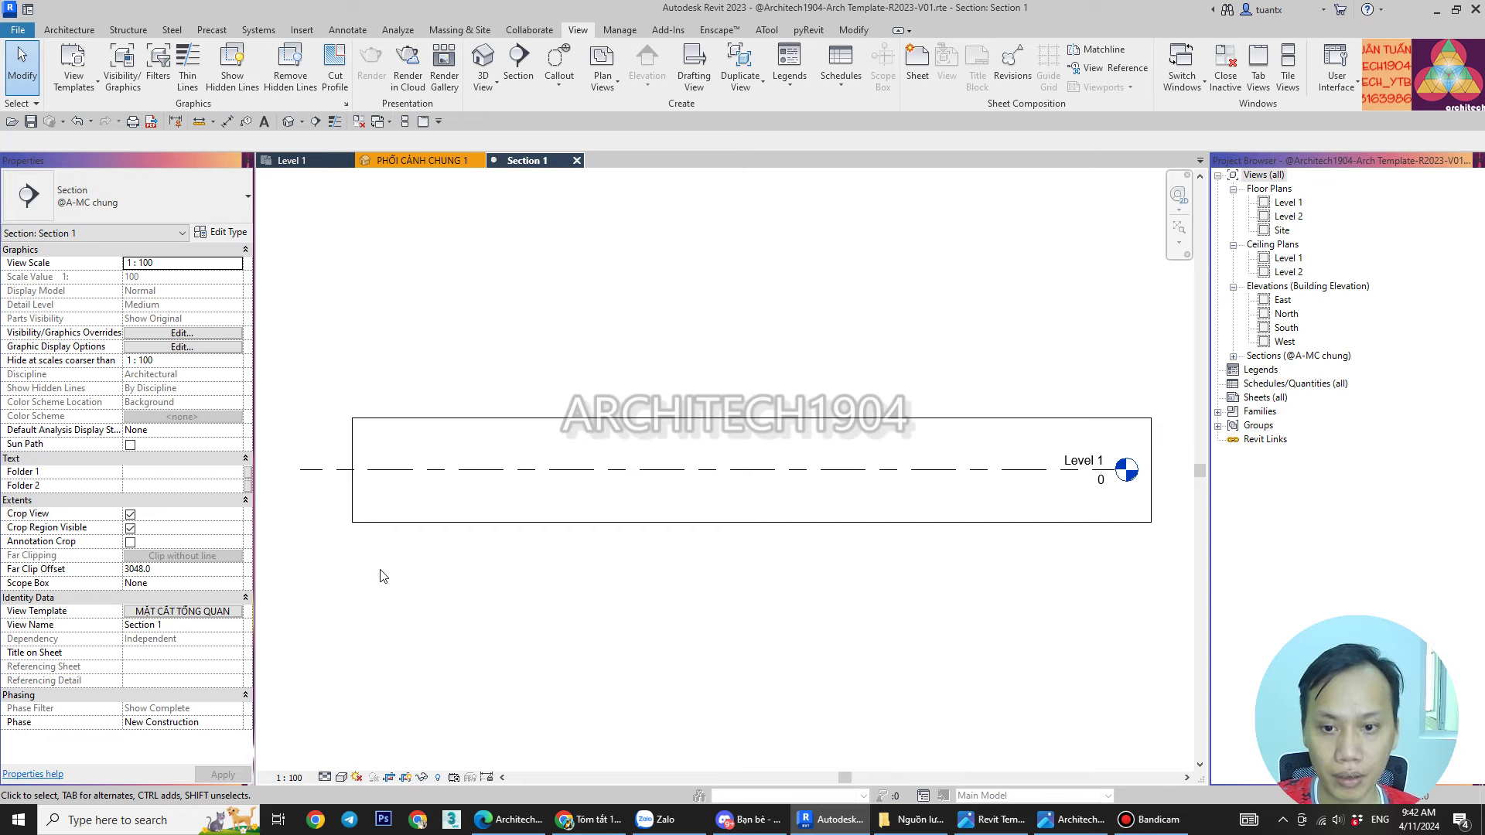
left_click(308, 161)
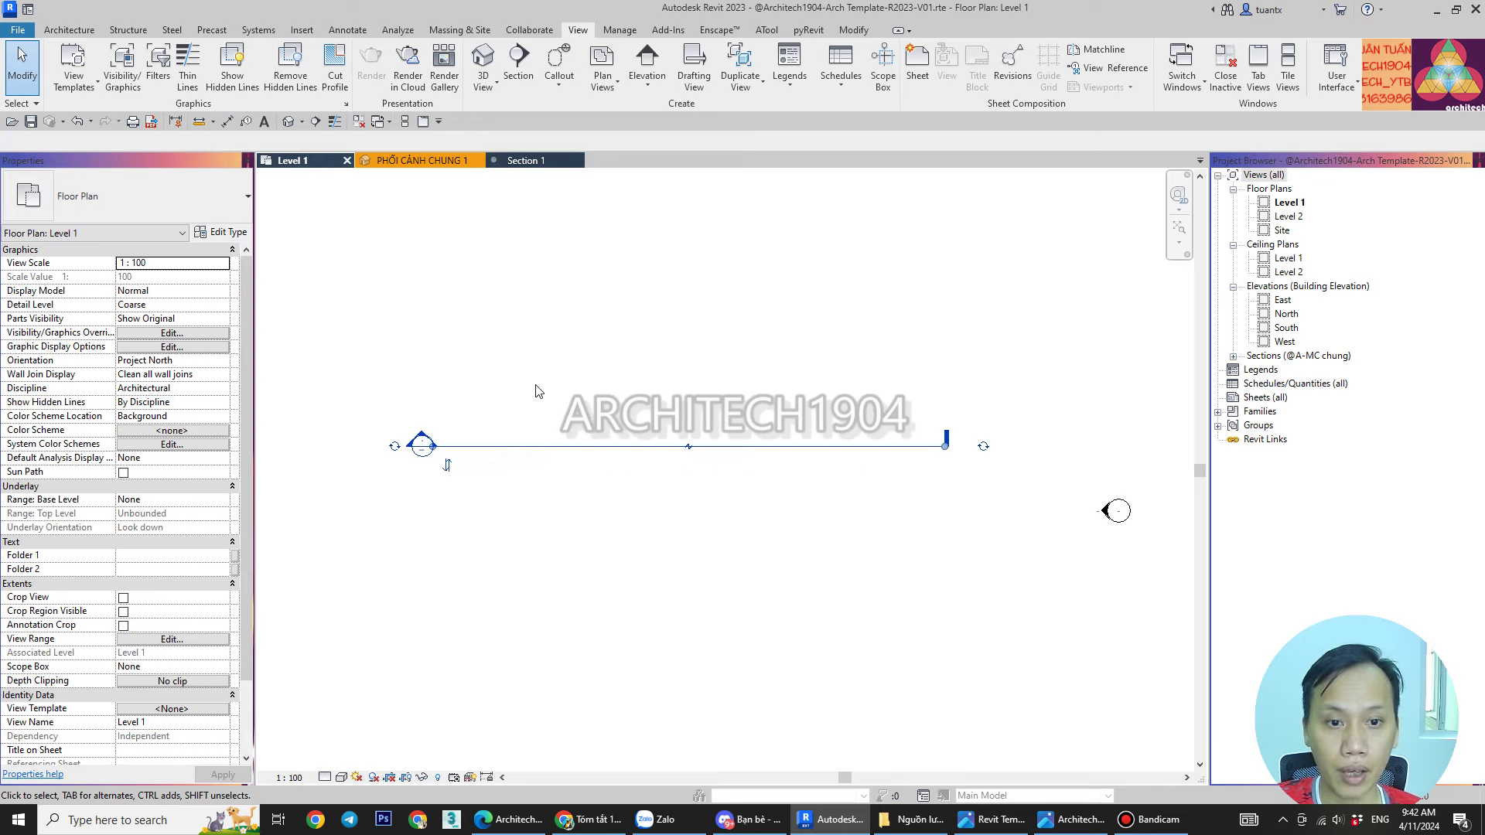
middle_click_drag(523, 446, 502, 483)
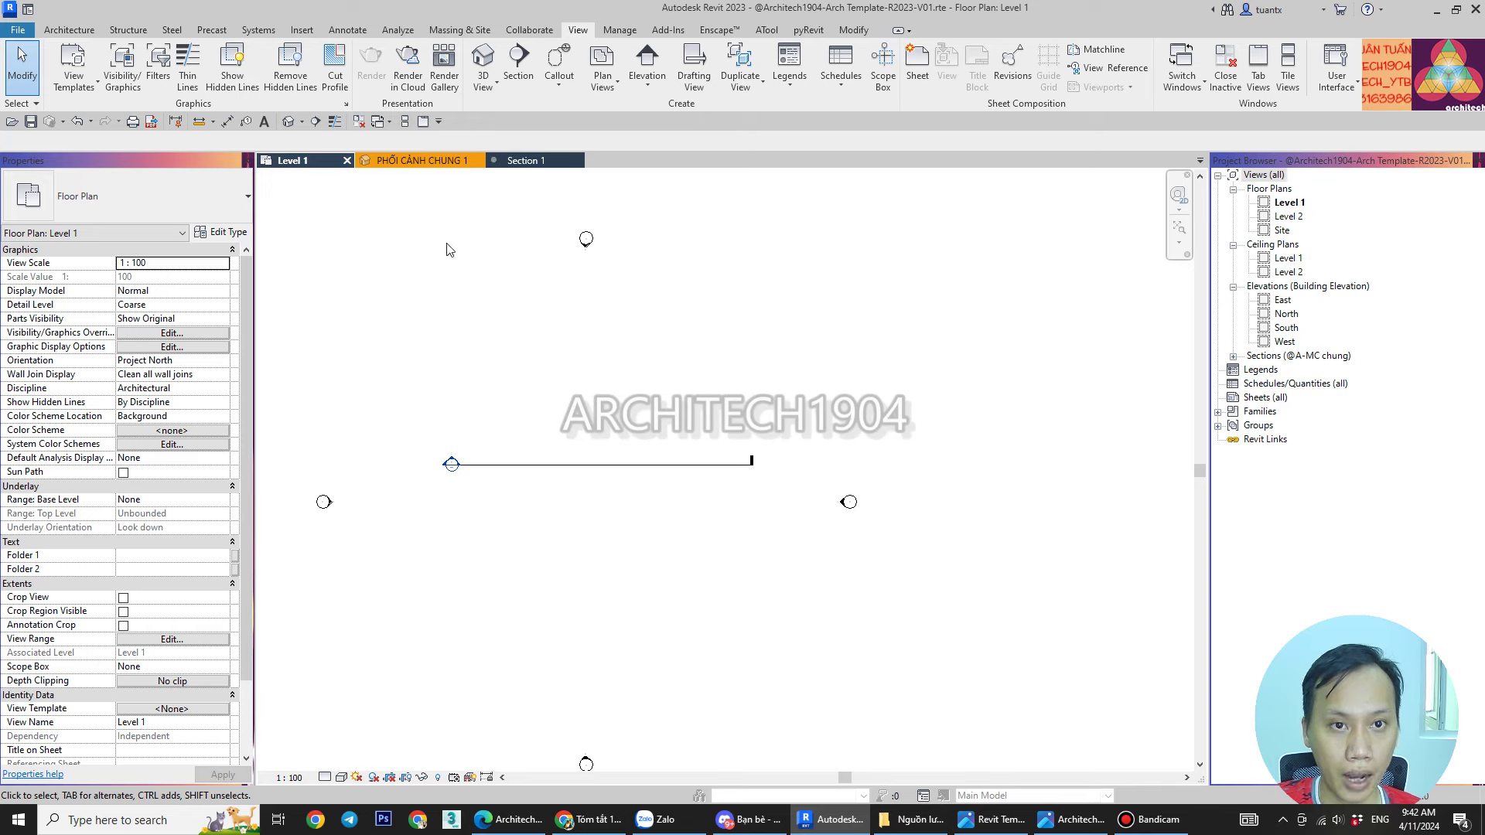
Step: Duplicate the @A-MC chung section type as a new type named @A-MC chi tiet
left_click(519, 75)
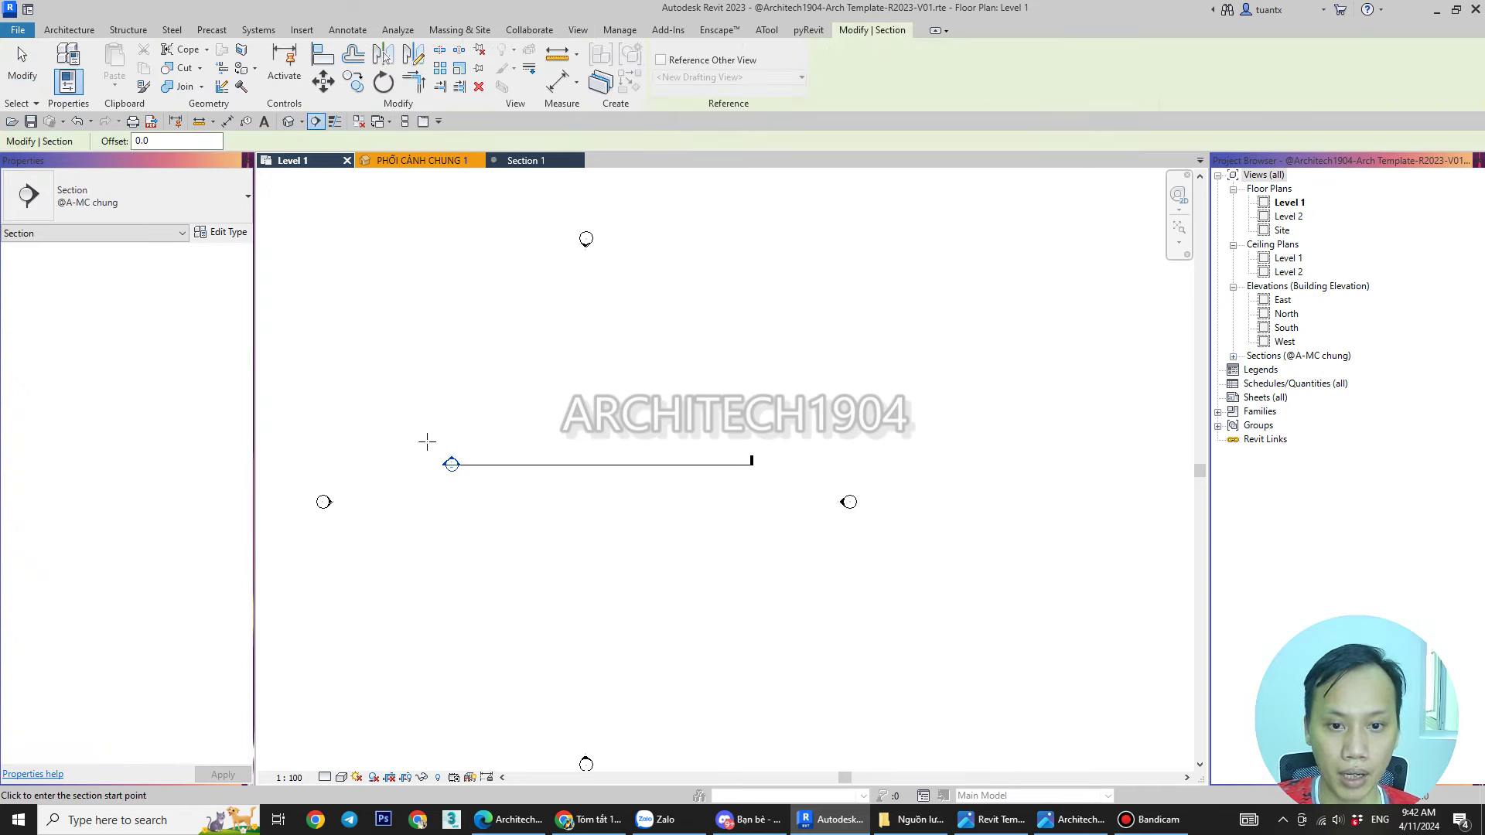
left_click(174, 205)
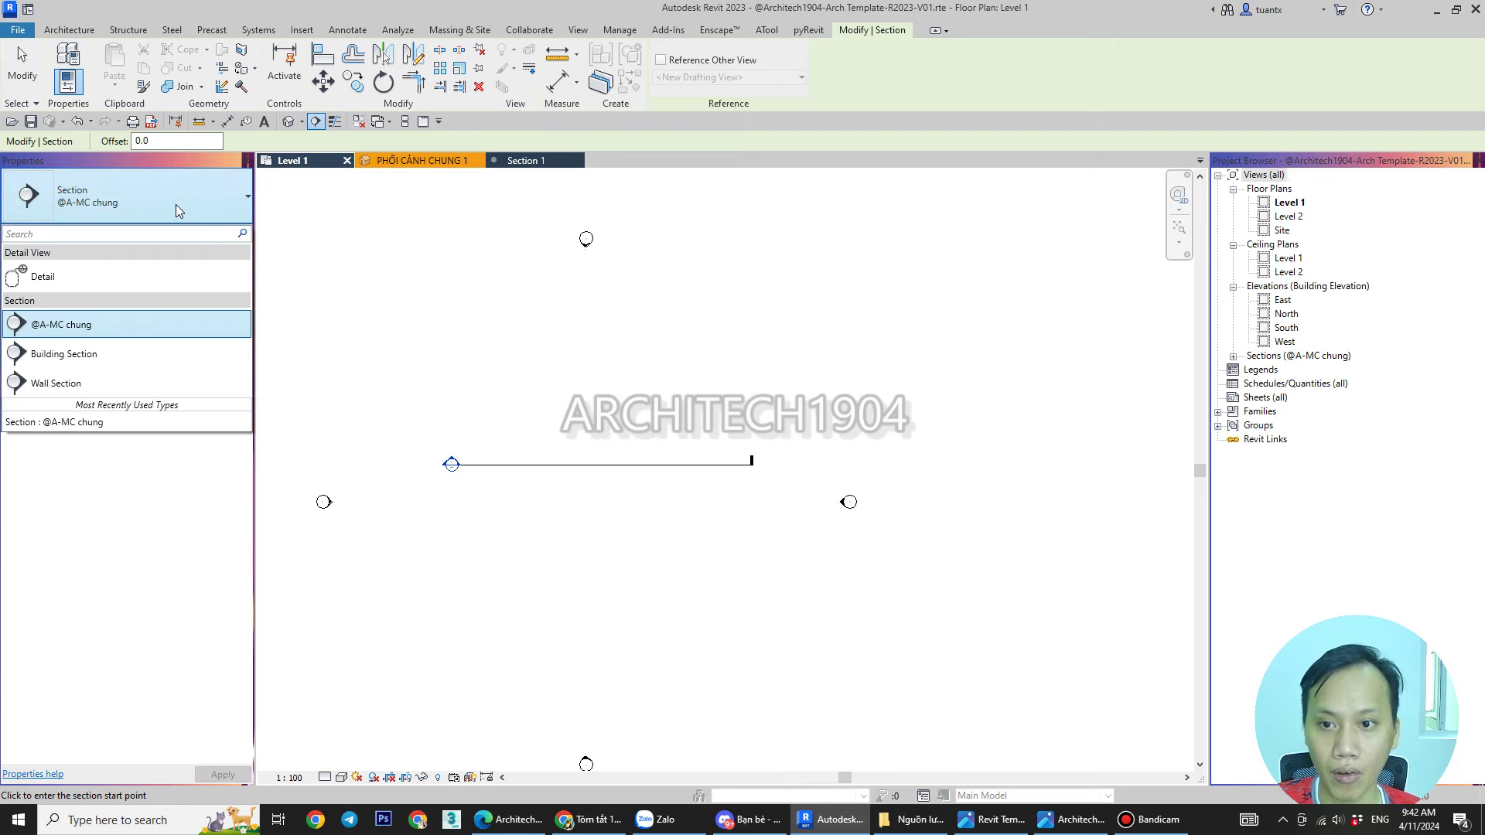
left_click(179, 211)
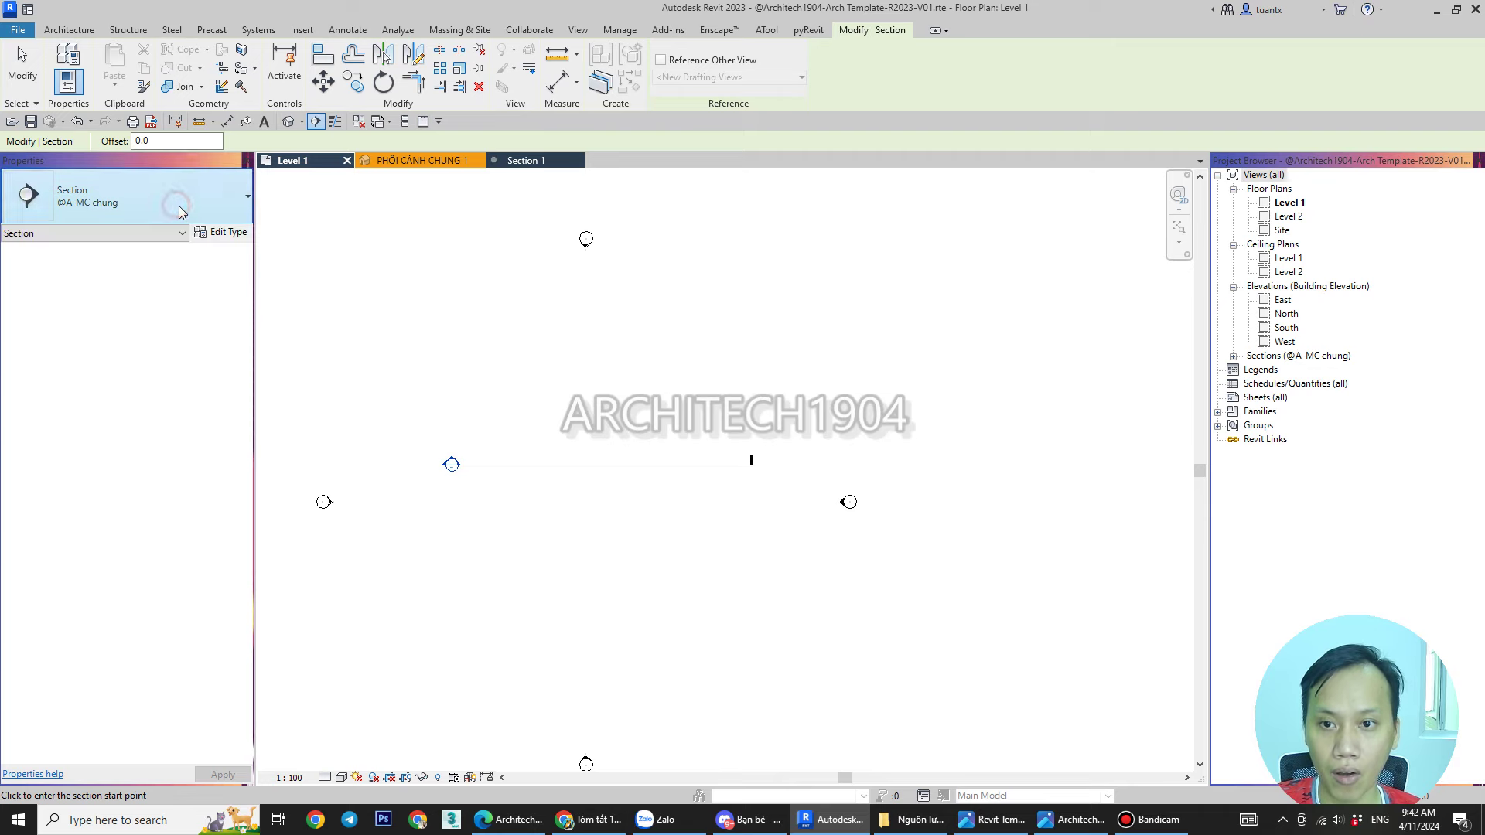
left_click(224, 232)
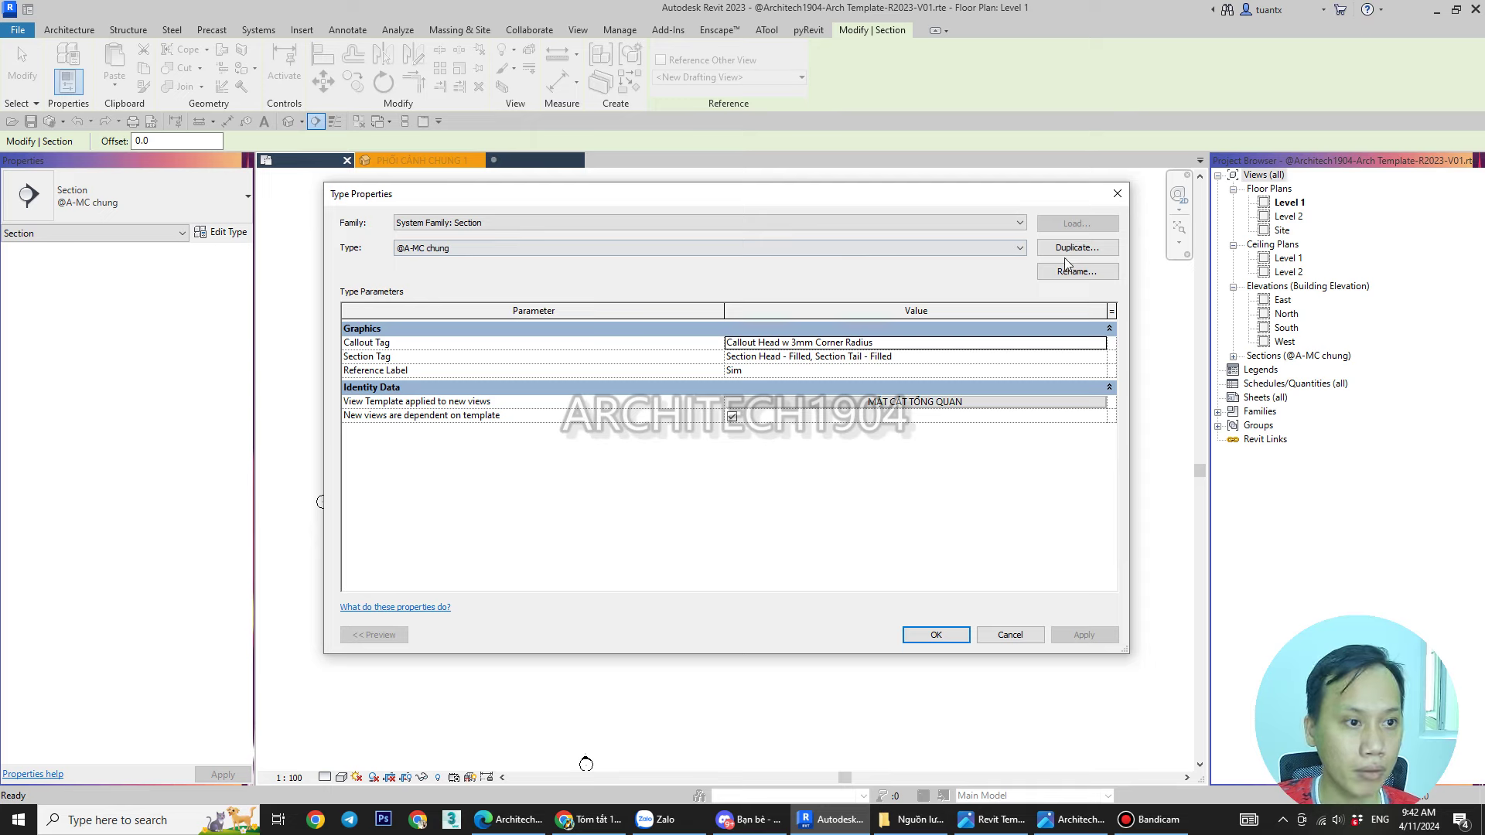
left_click(1072, 247)
left_click_drag(851, 367, 806, 369)
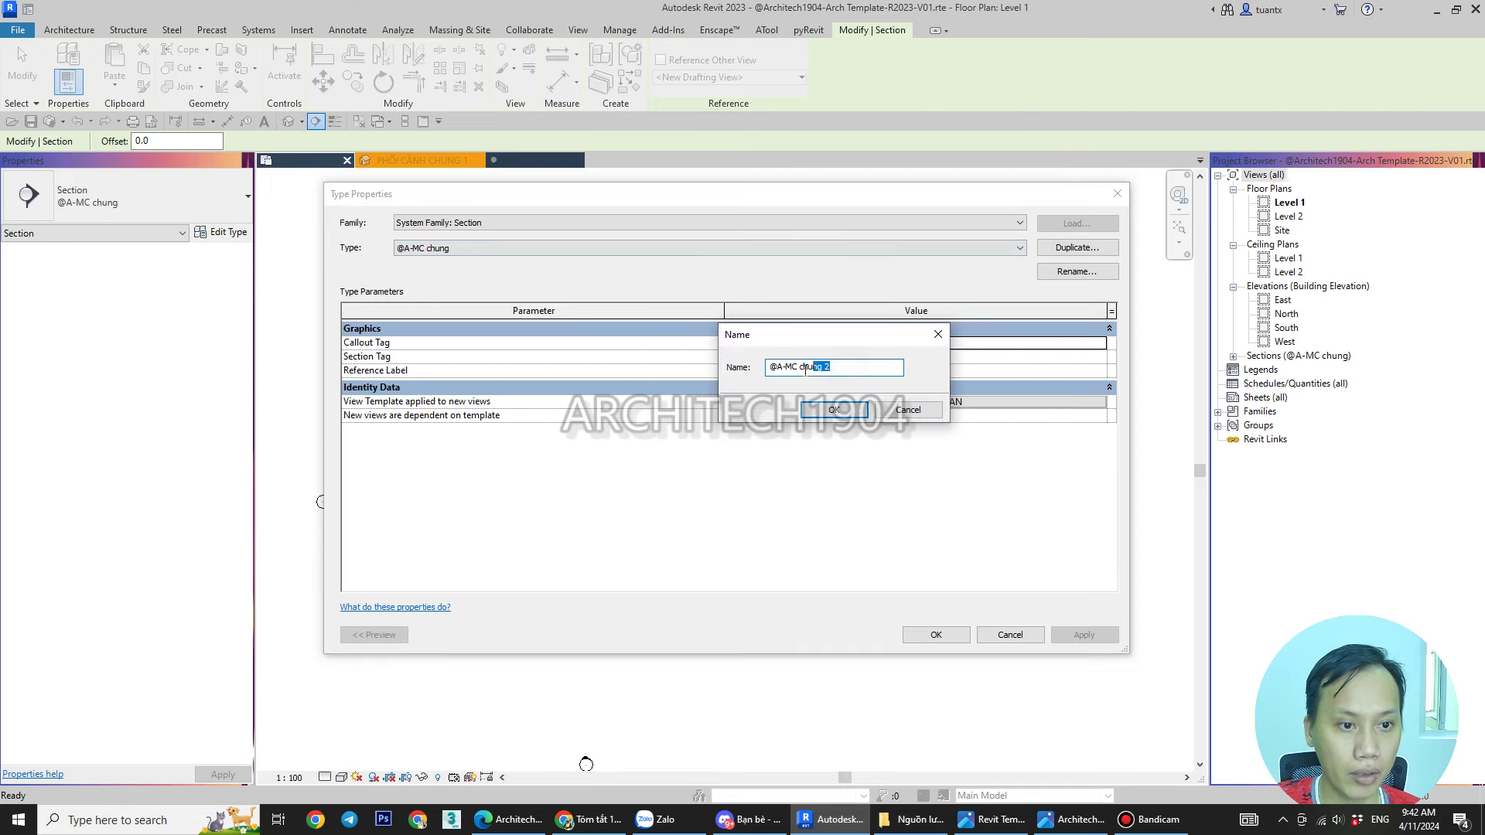
type("chi tie")
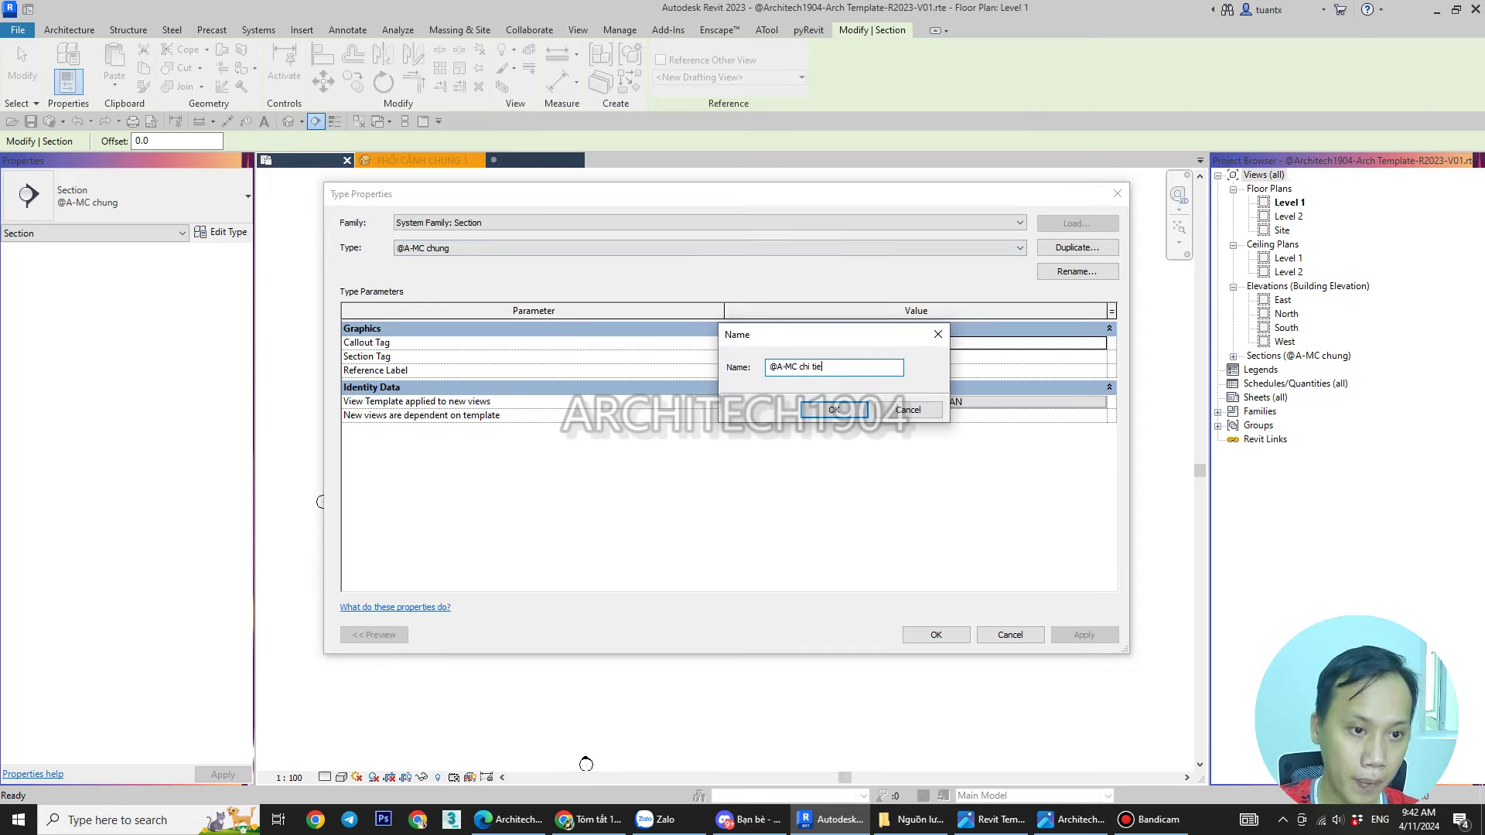
type("t")
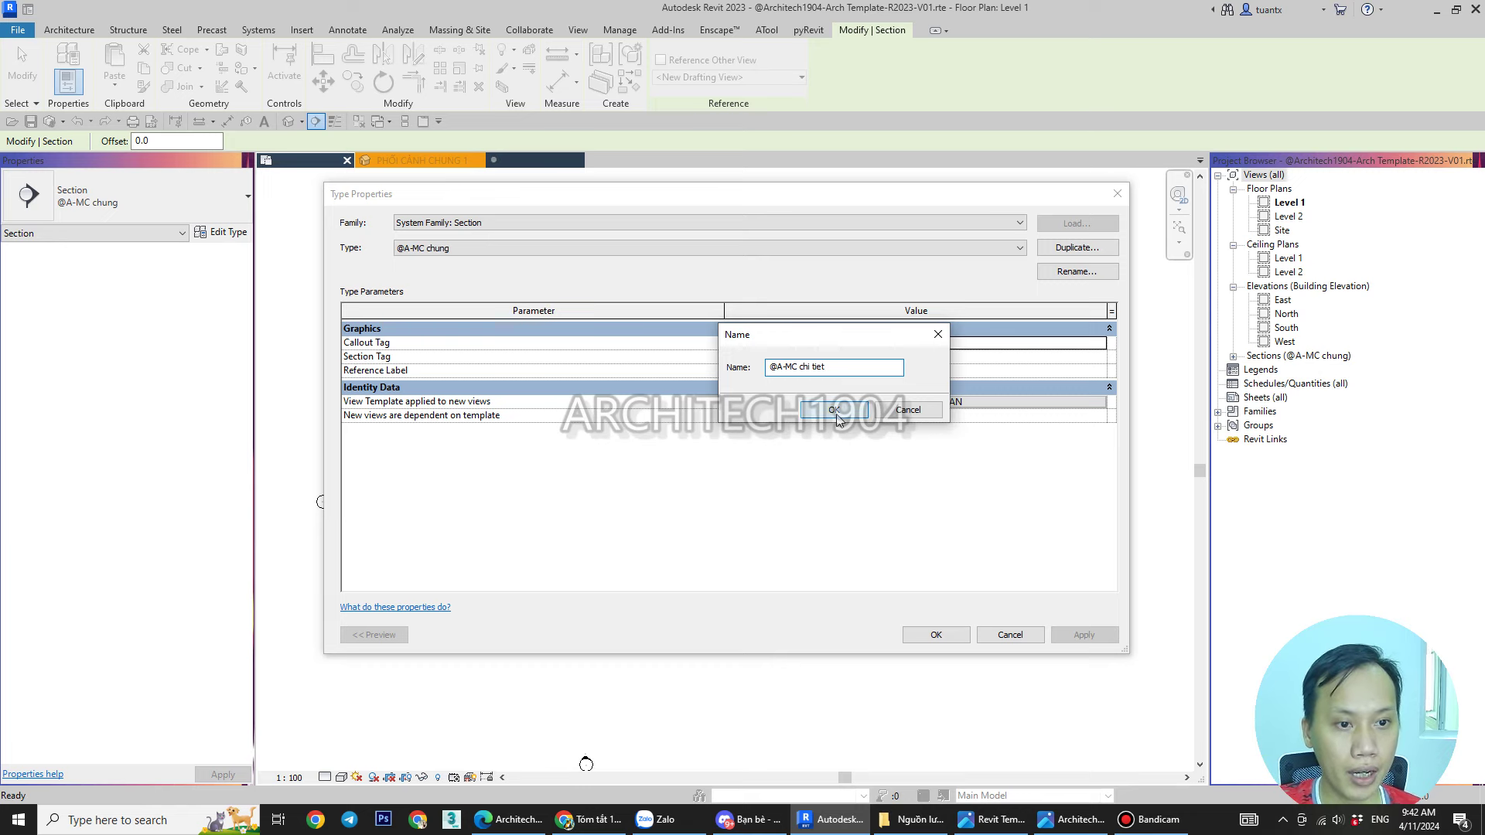
left_click(836, 413)
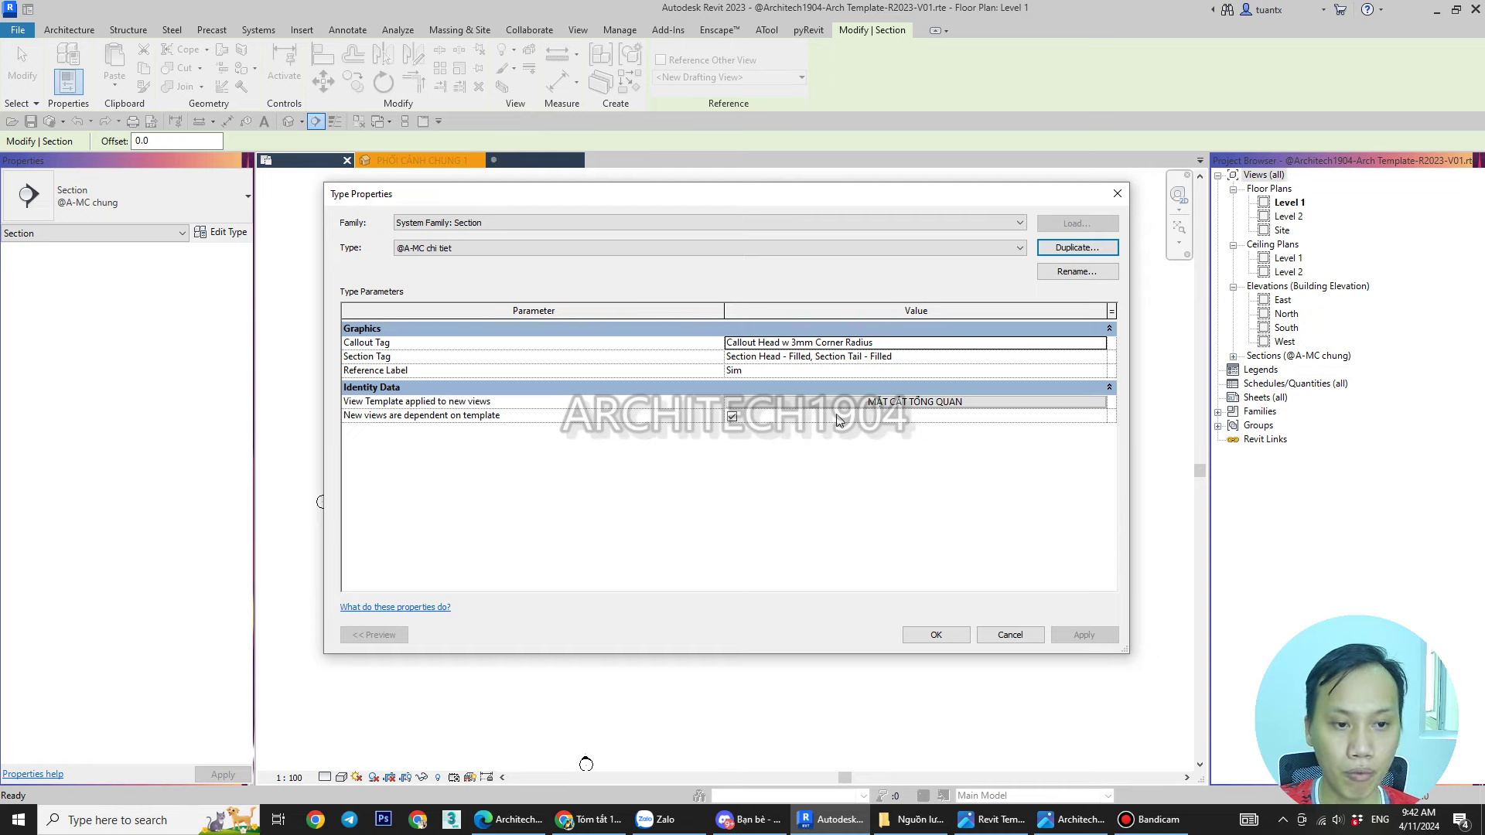
Step: Set the new type's View Template for new views to MẶT CẮT CHI TIẾT
left_click(850, 404)
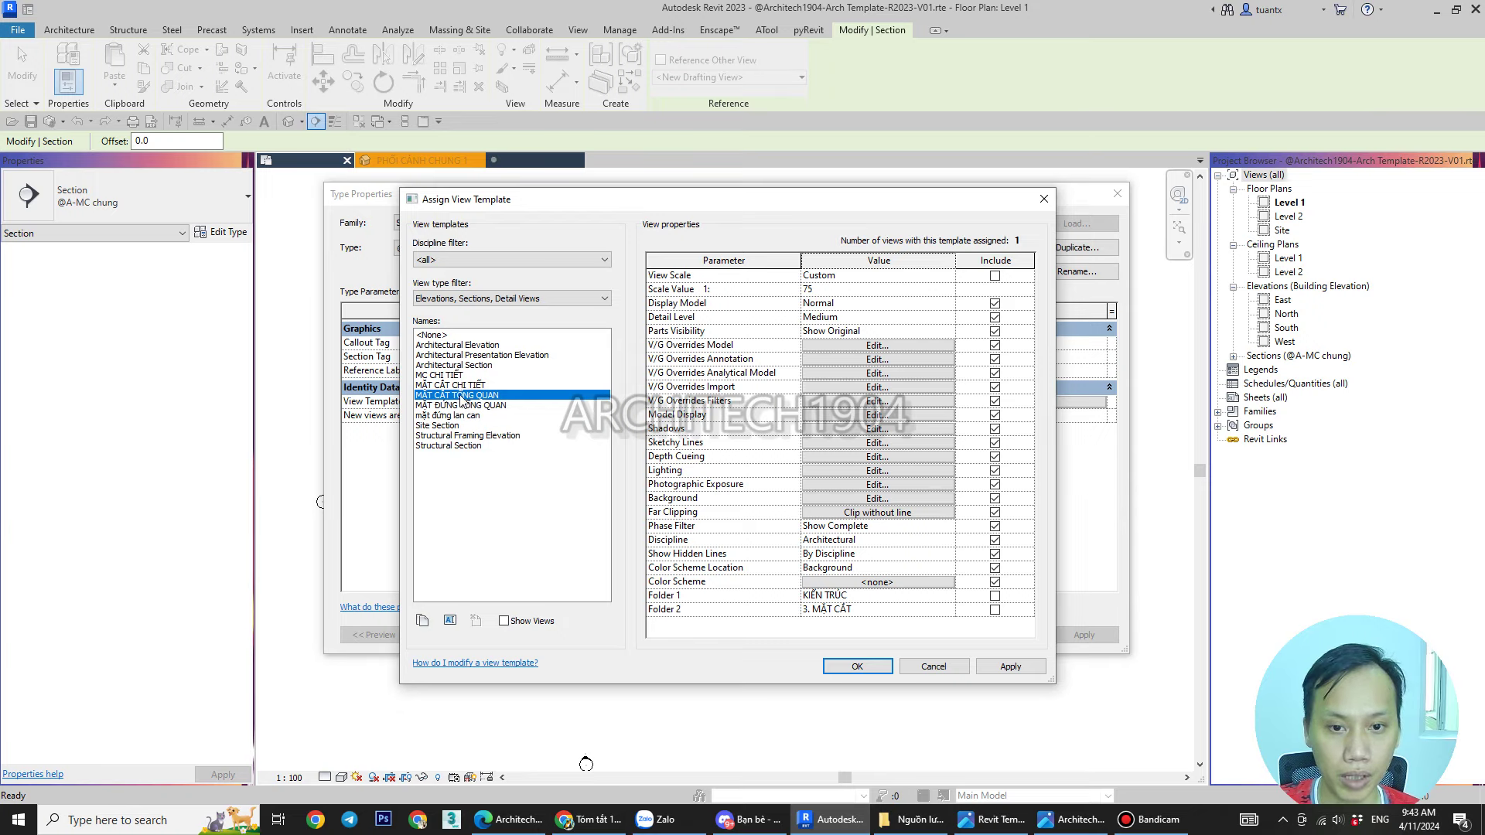
left_click(461, 385)
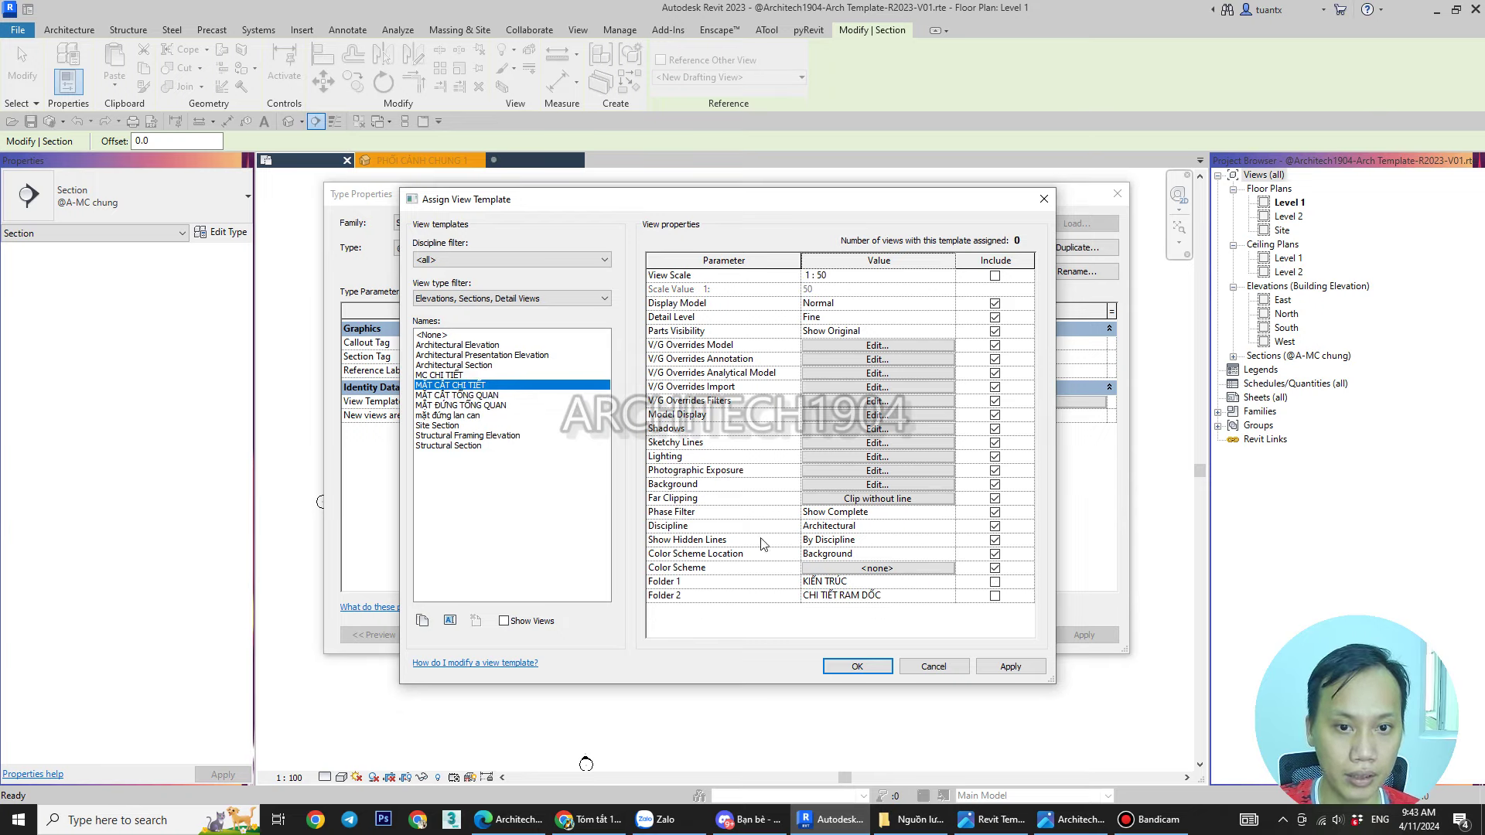
left_click(842, 667)
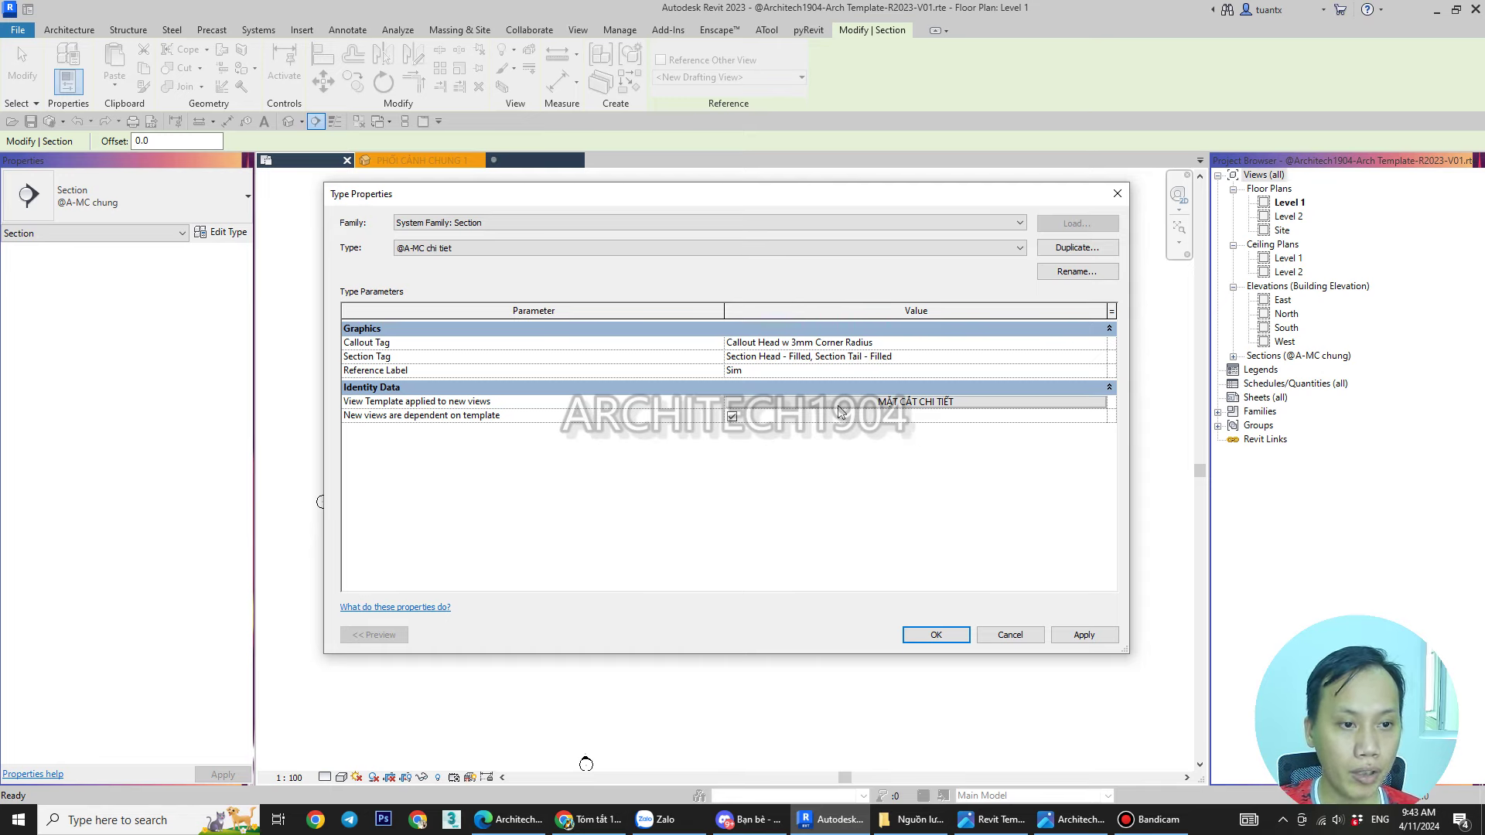
left_click(839, 406)
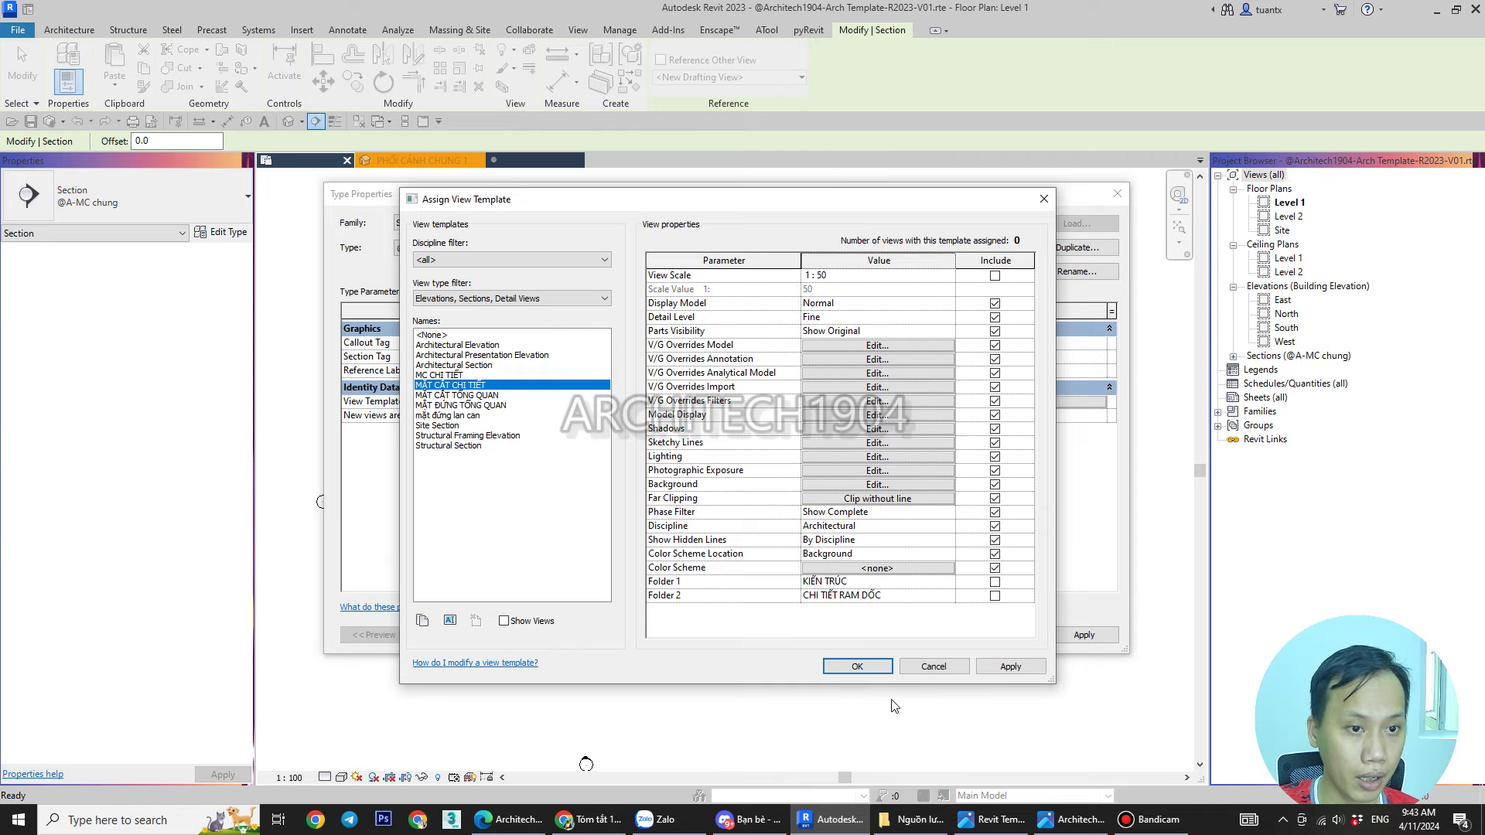
left_click(857, 667)
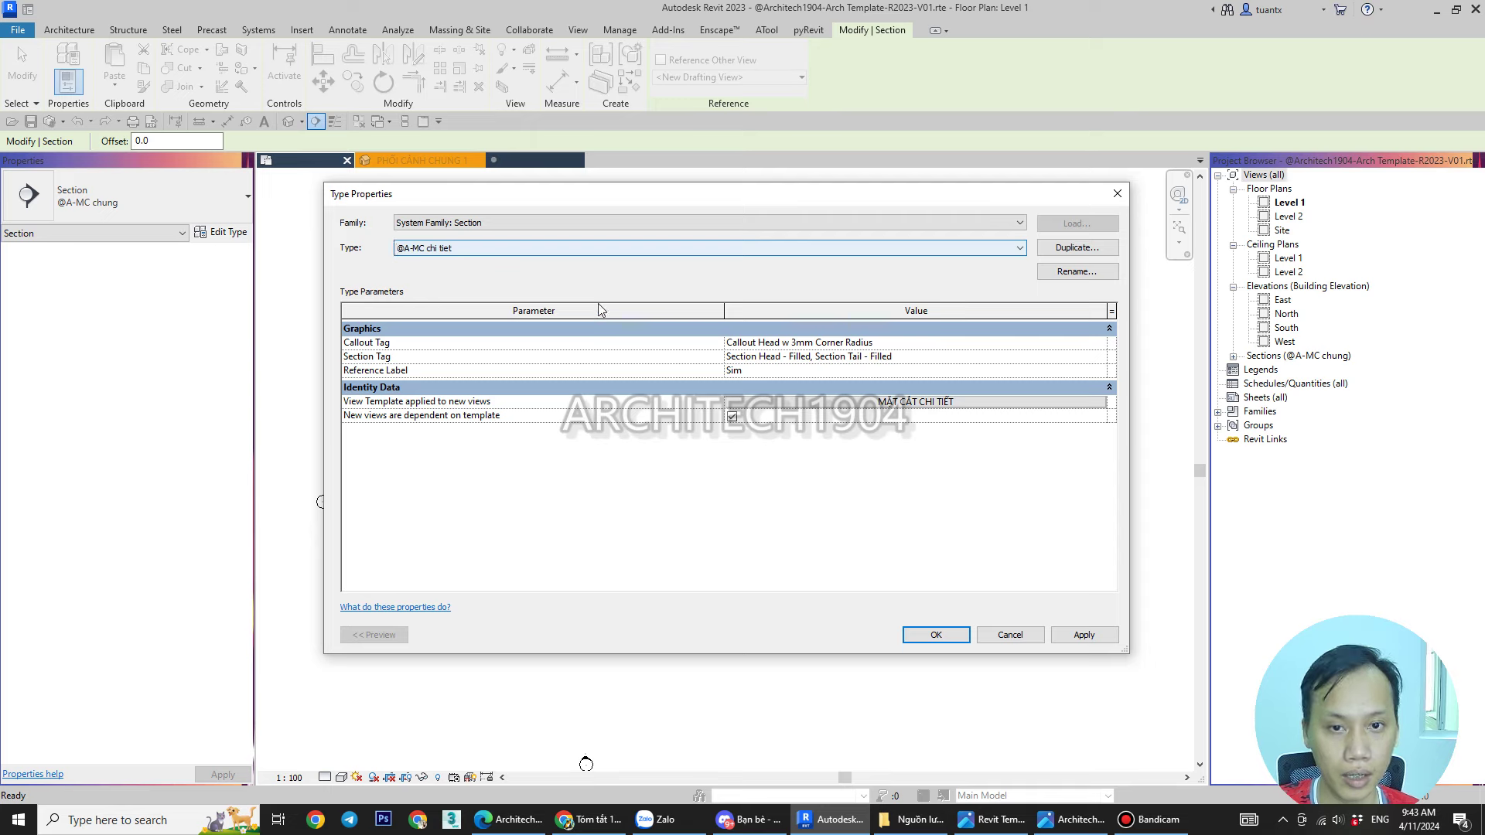
left_click(937, 636)
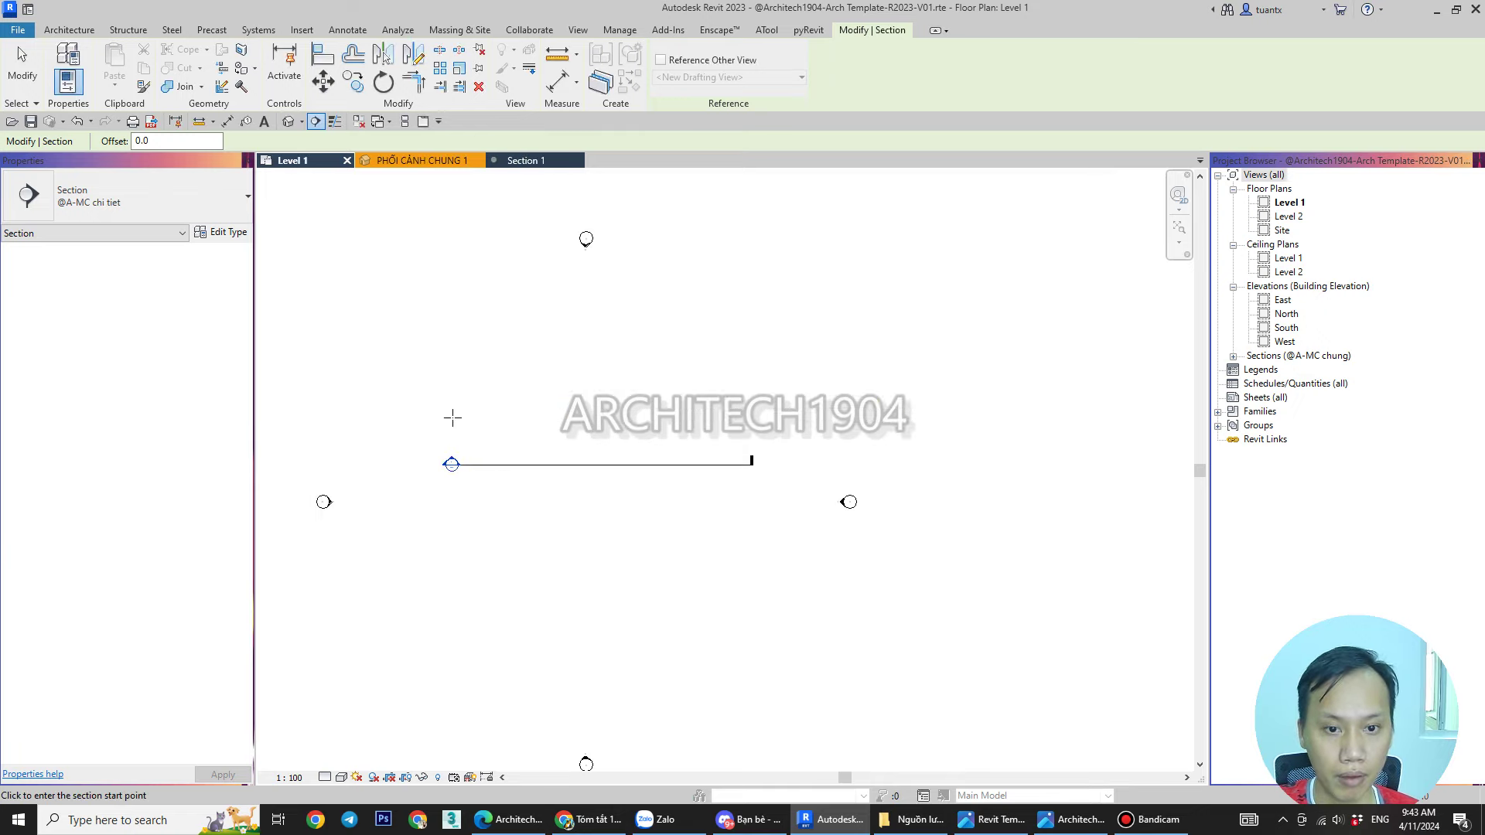
Step: Draw Section 2 horizontally above the first section on Level 1
left_click(445, 414)
left_click(754, 414)
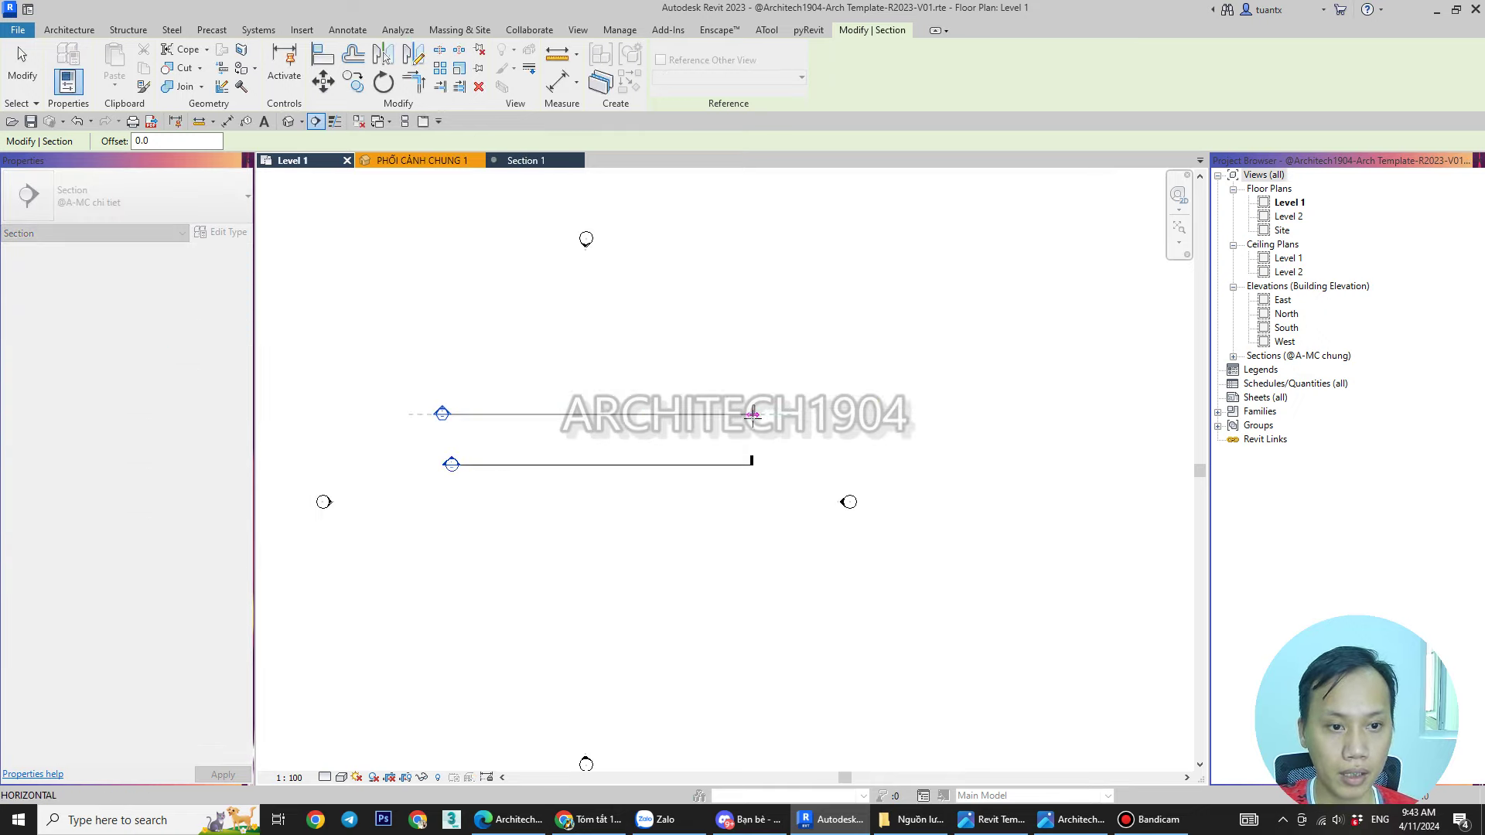
key("Escape")
scroll(507, 420, "up", 1)
scroll(581, 454, "up", 2)
scroll(564, 438, "up", 1)
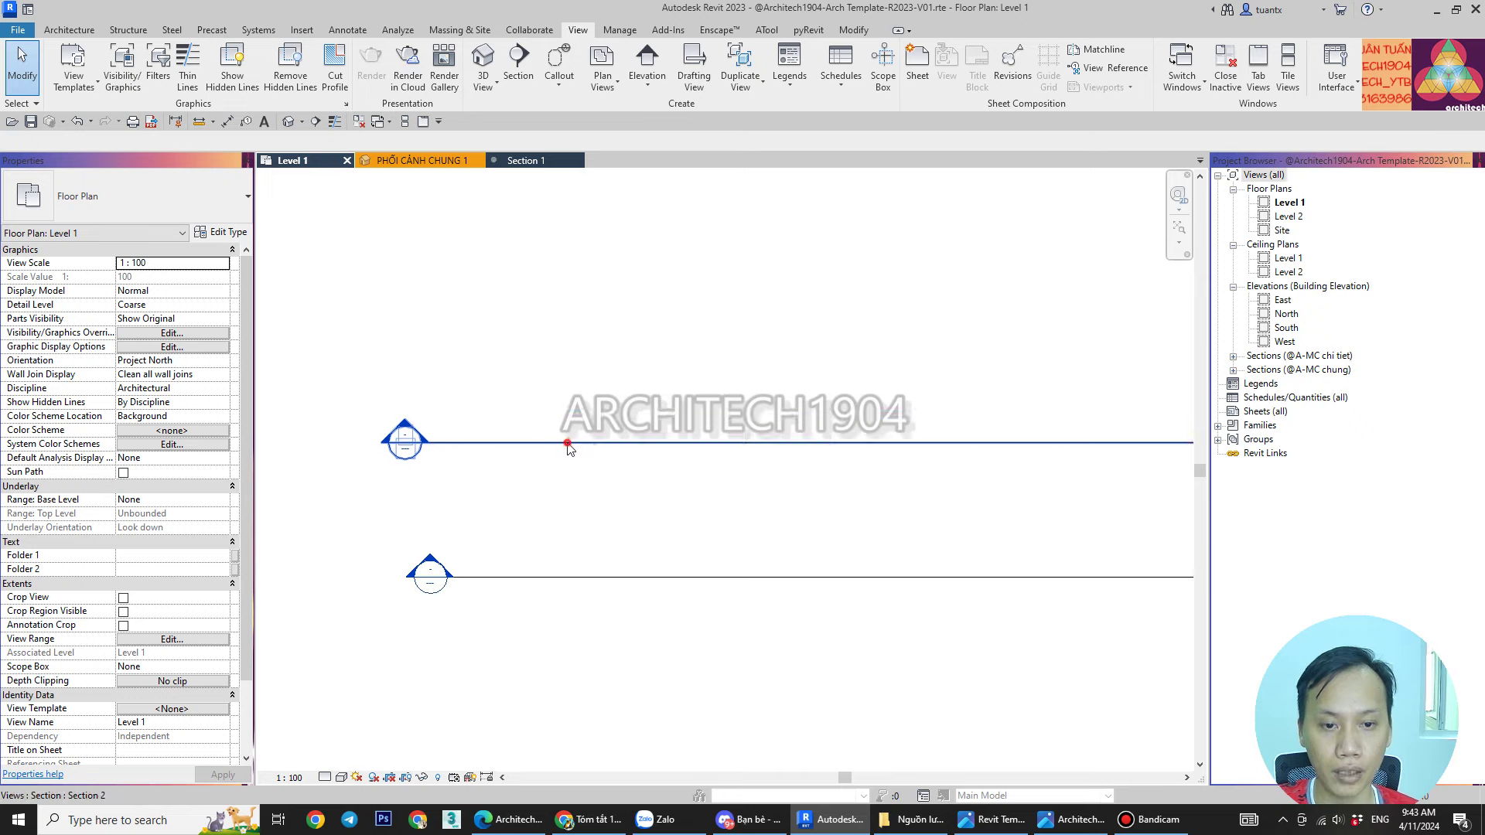
Step: Select the lower and upper sections to verify their assigned view templates
left_click(517, 578)
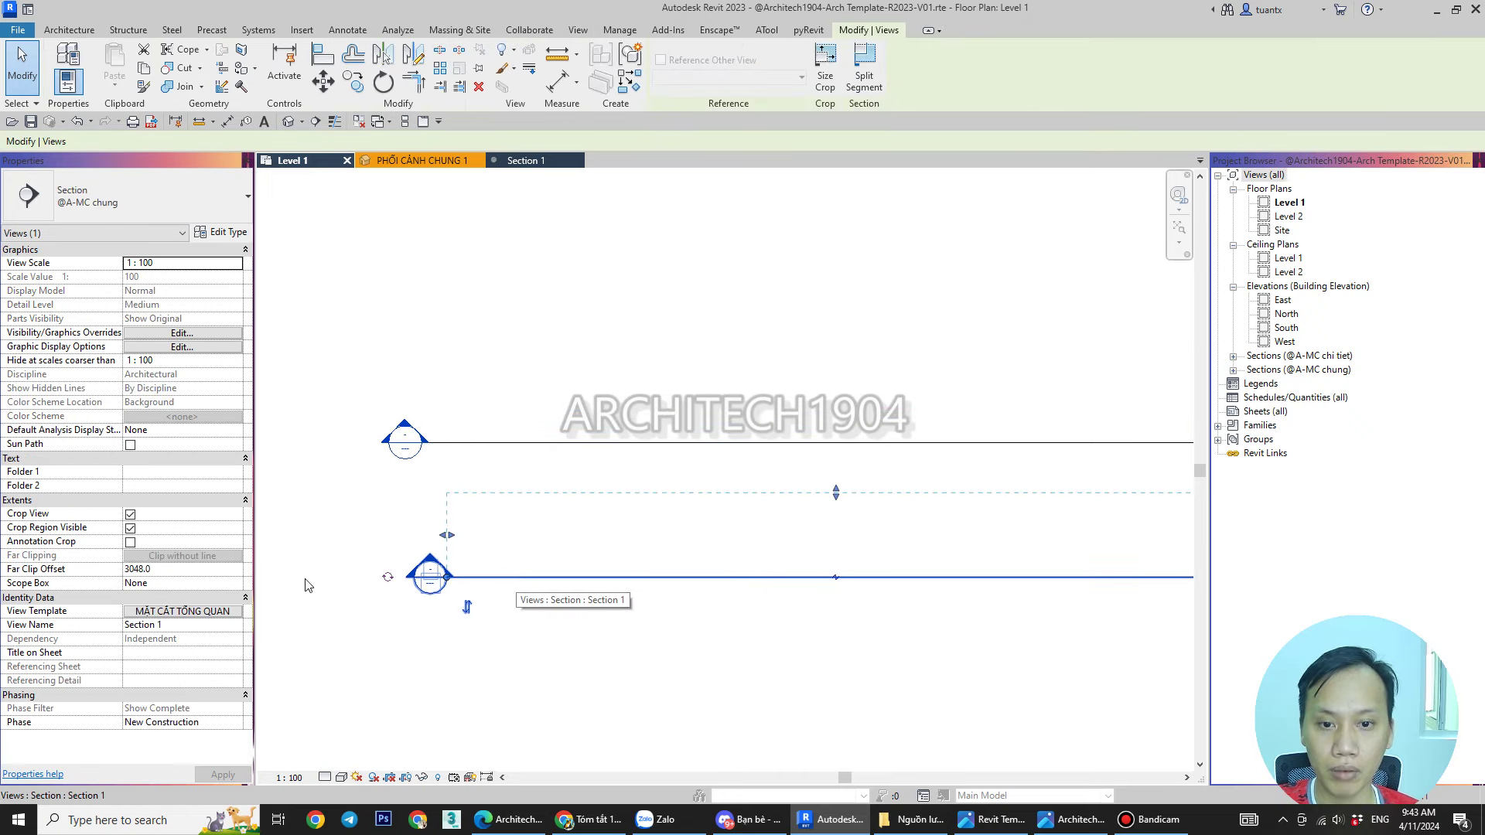
left_click(530, 444)
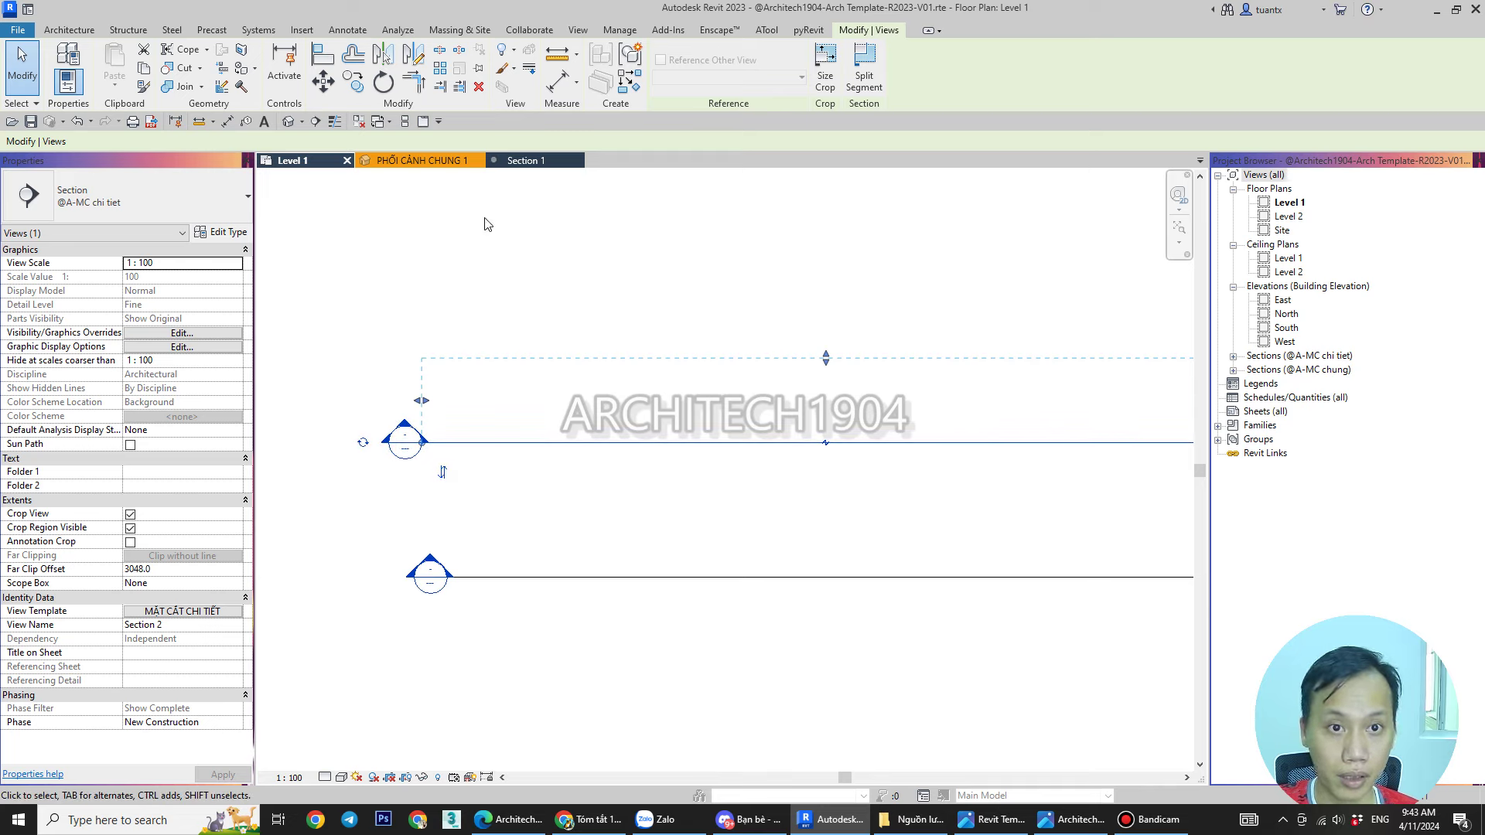
left_click(578, 29)
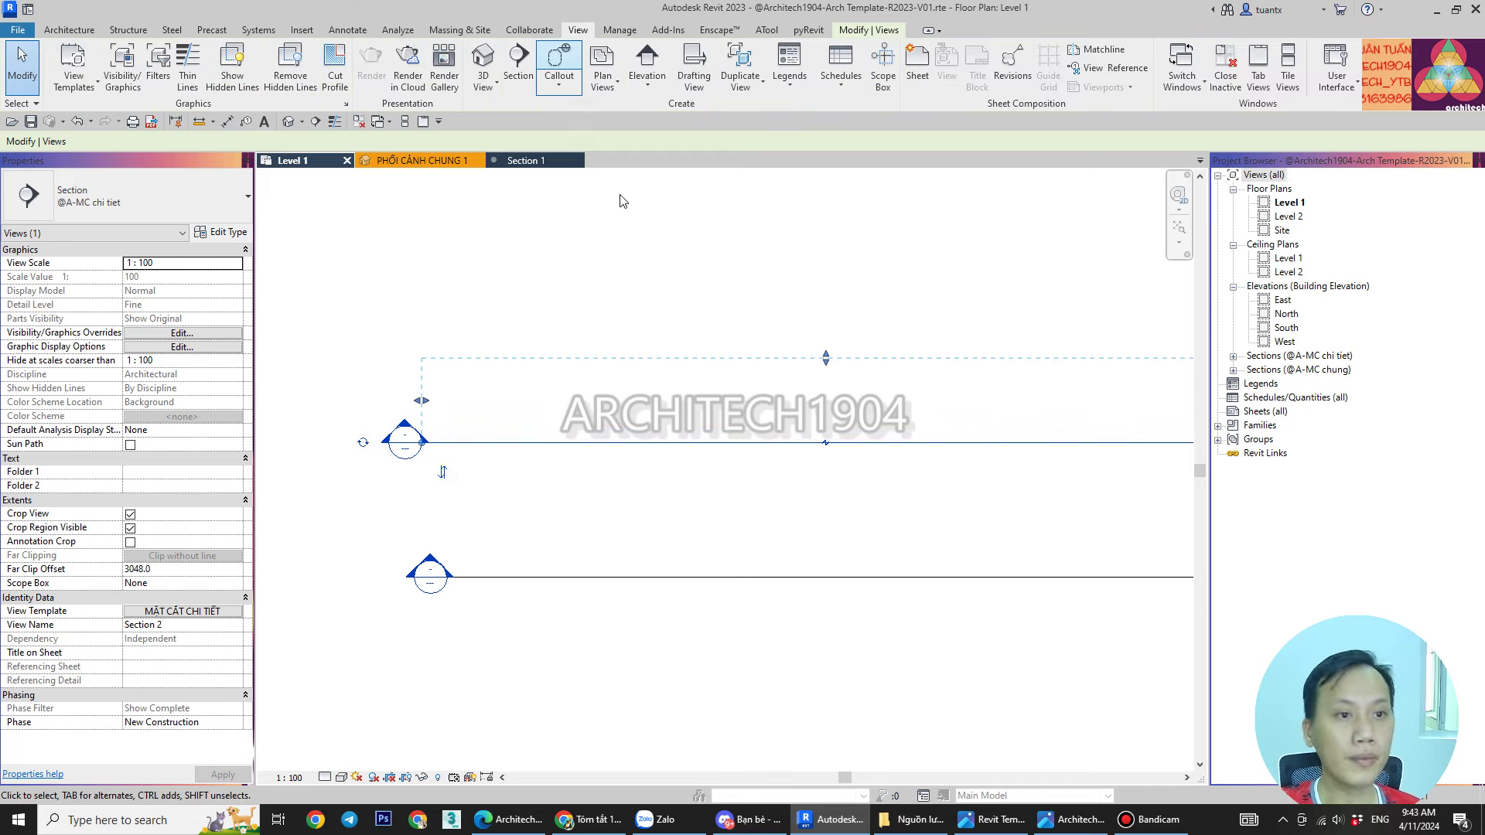
Step: Duplicate the Building Elevation type as a new elevation type named @A-MĐ chung
left_click(647, 59)
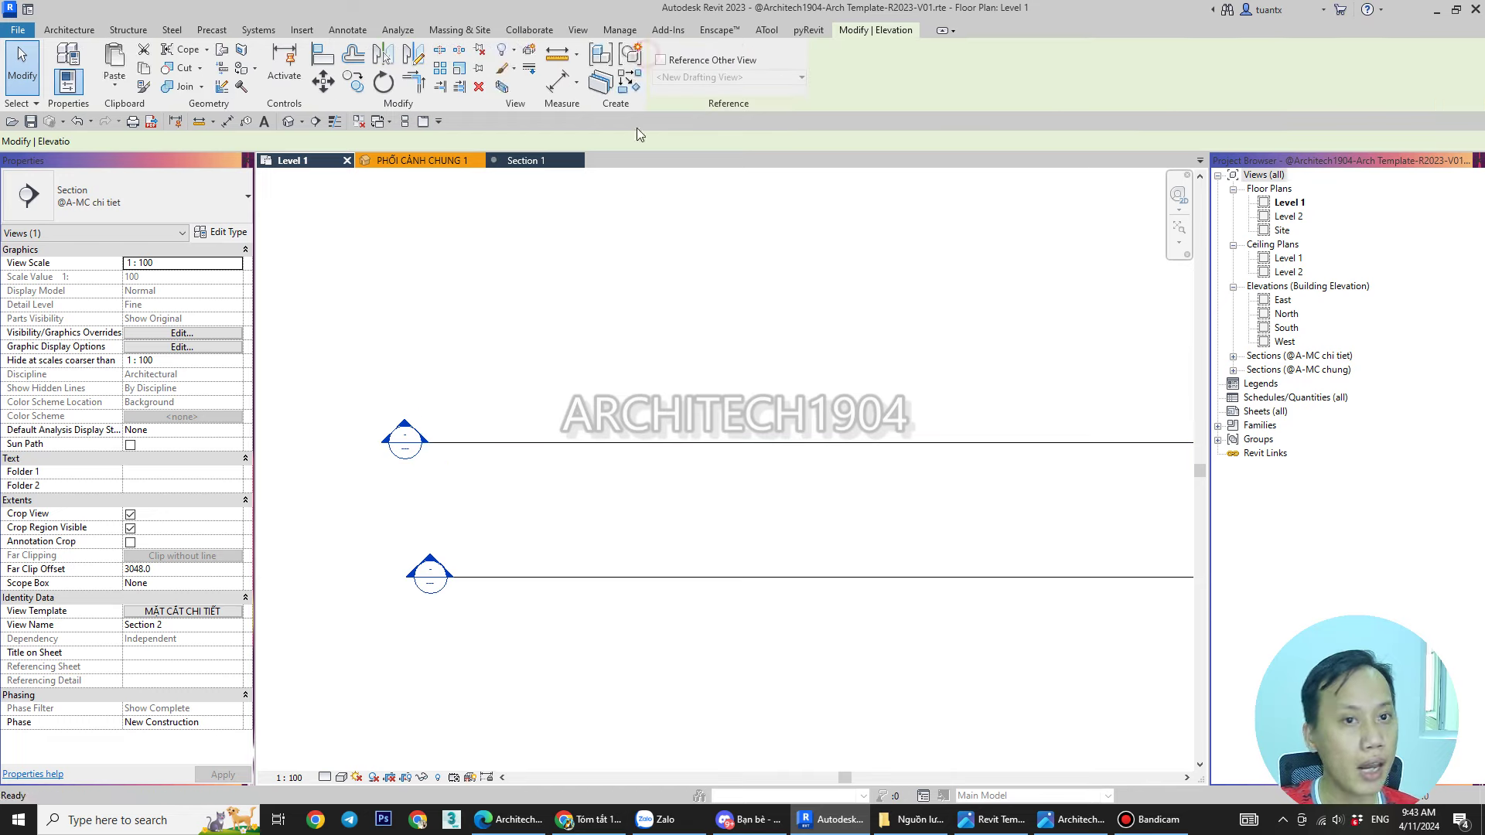
left_click(92, 202)
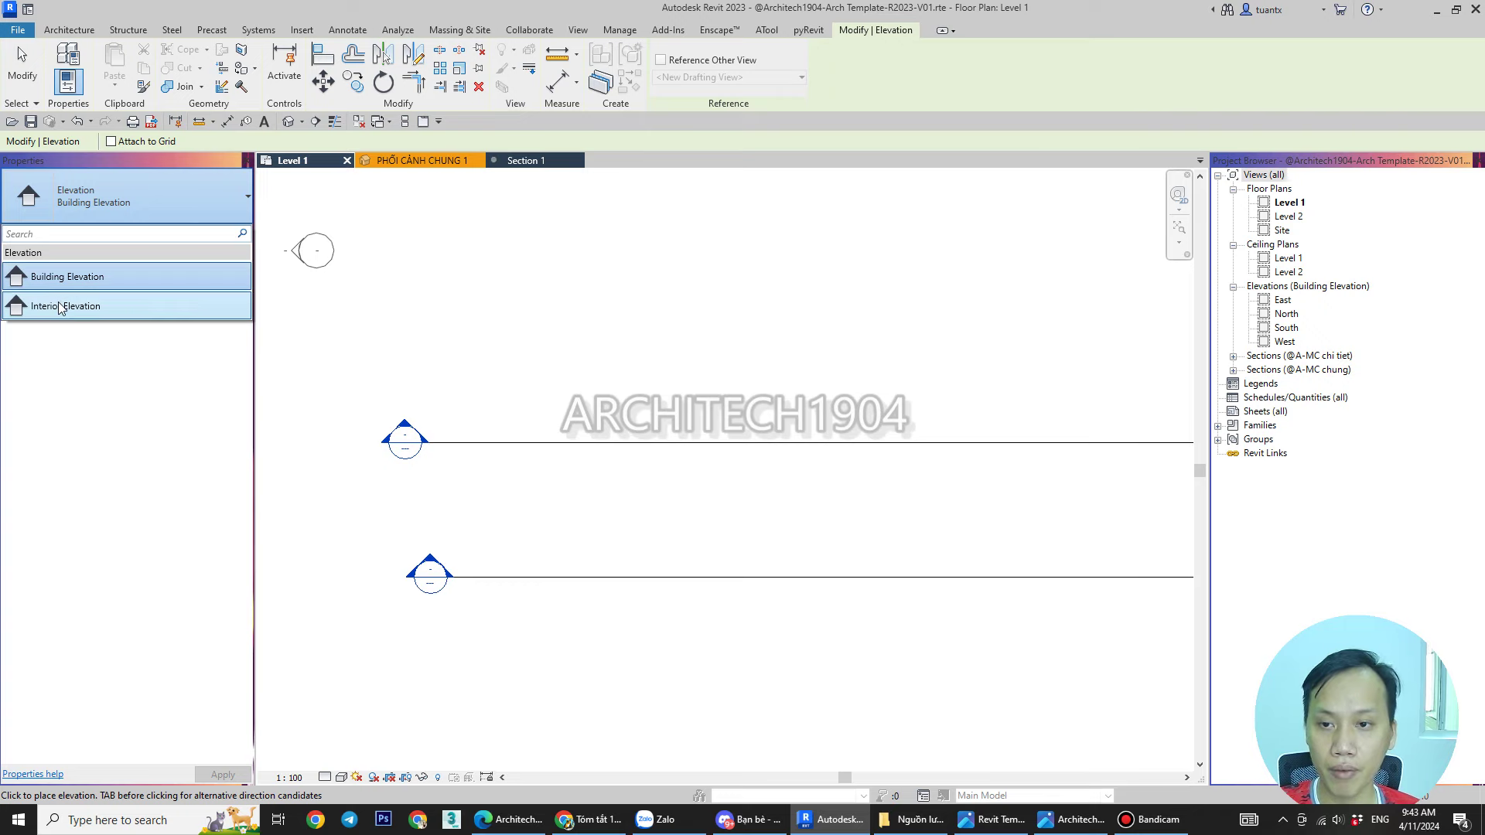
left_click(116, 249)
left_click(223, 237)
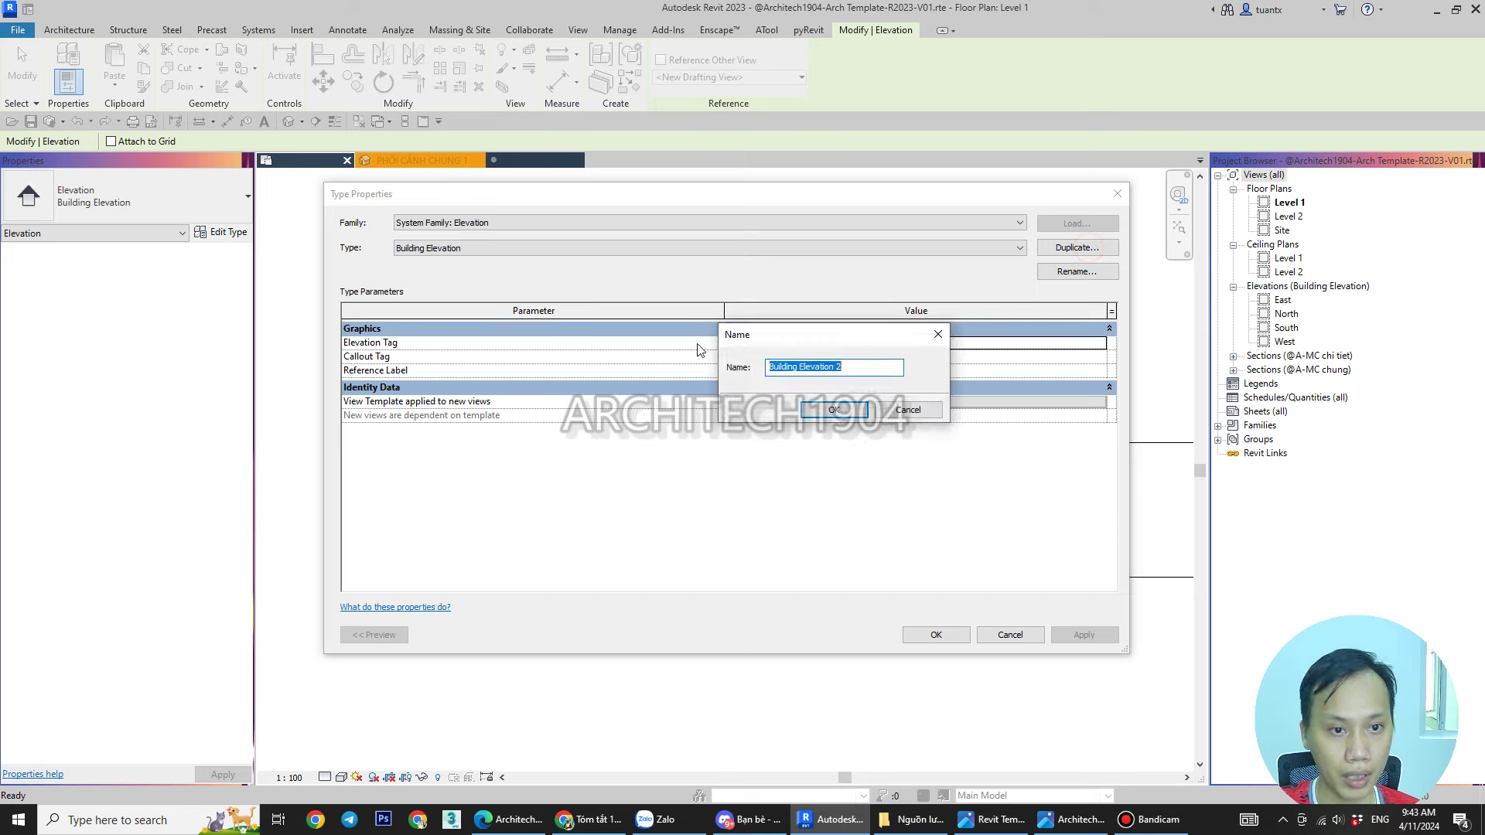
type("@A")
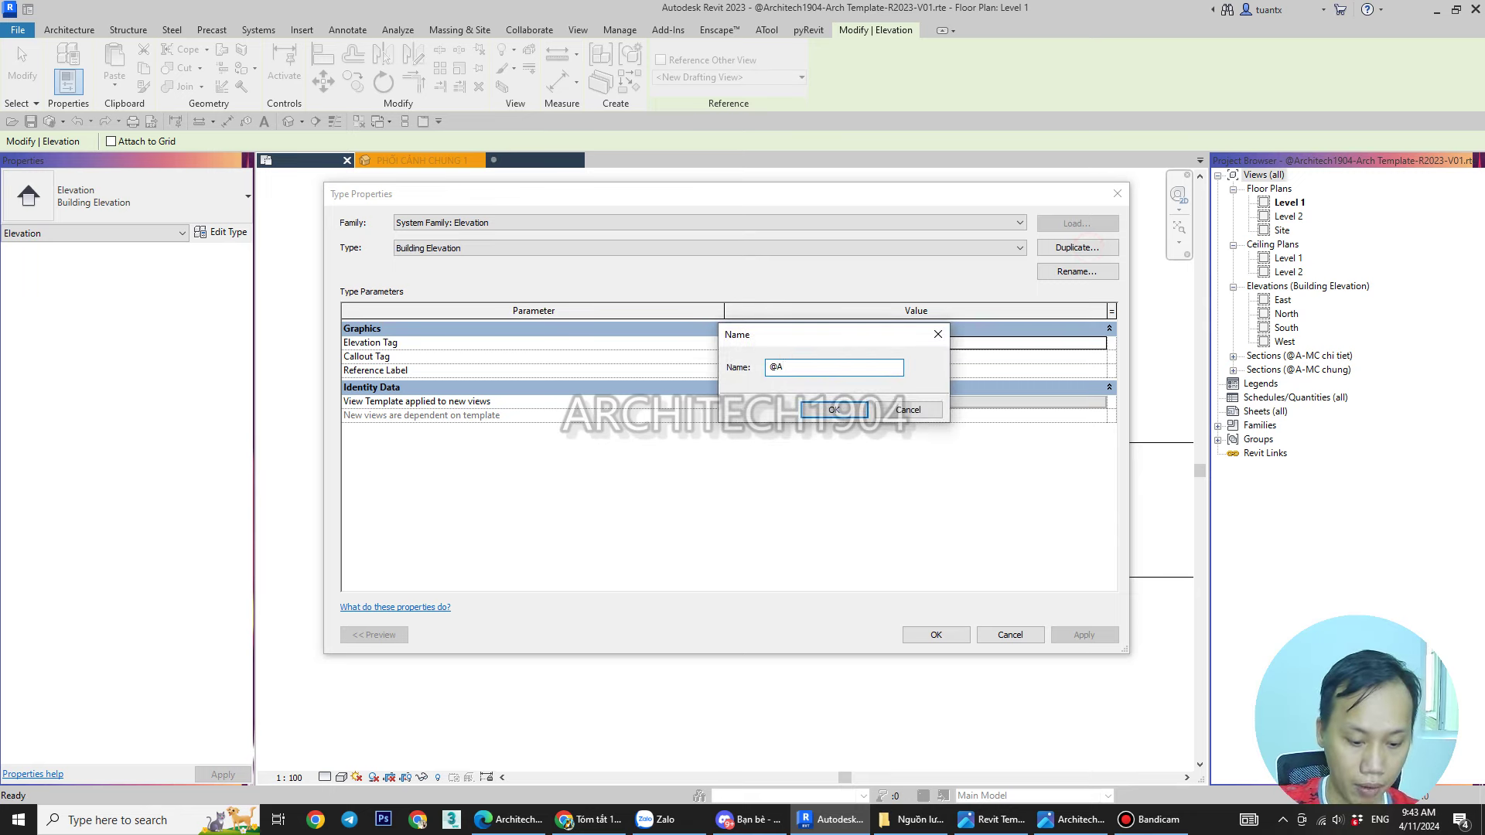
type("-MĐ chung")
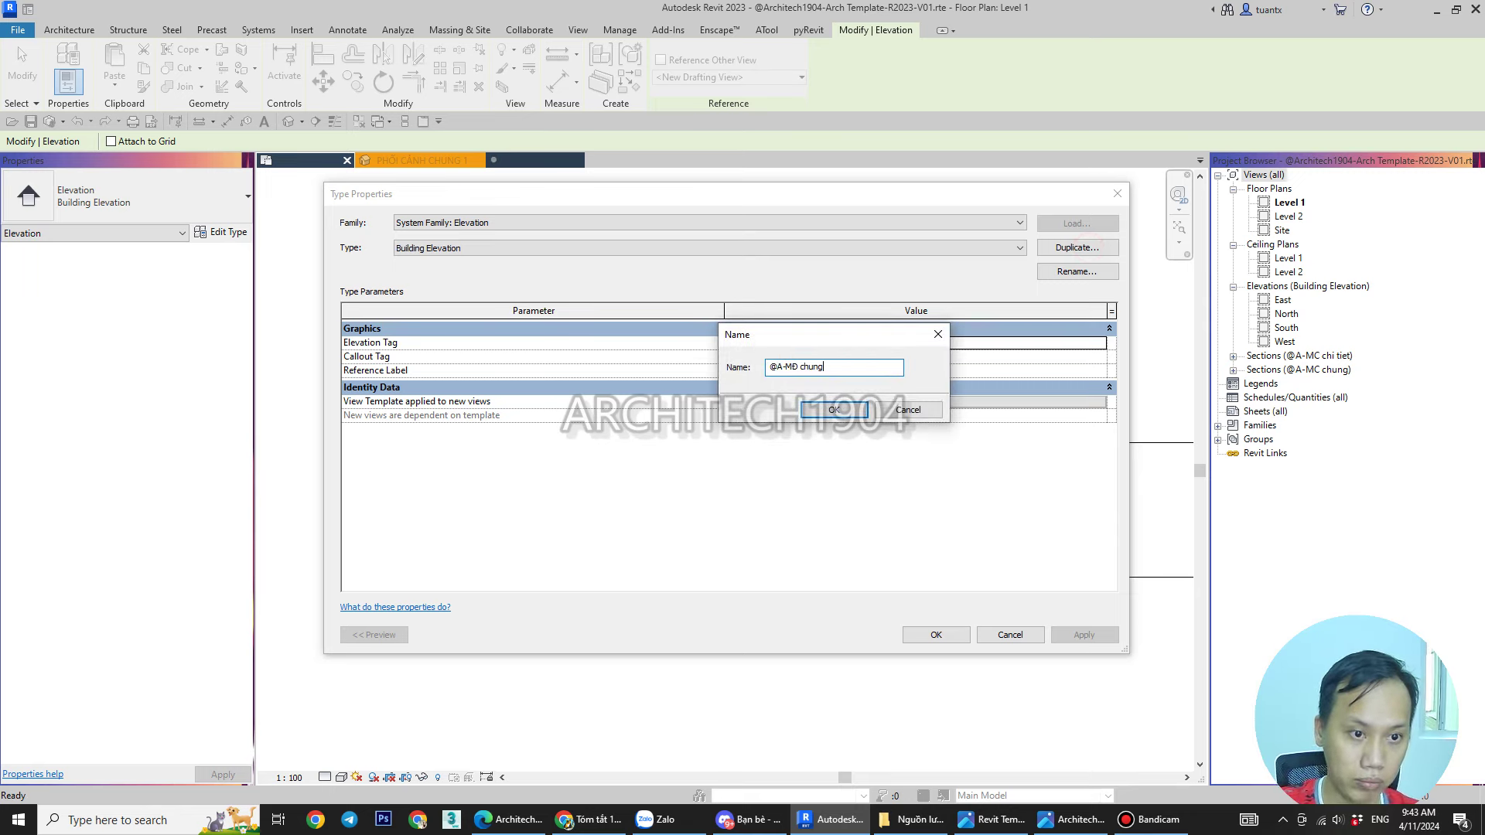
left_click(813, 414)
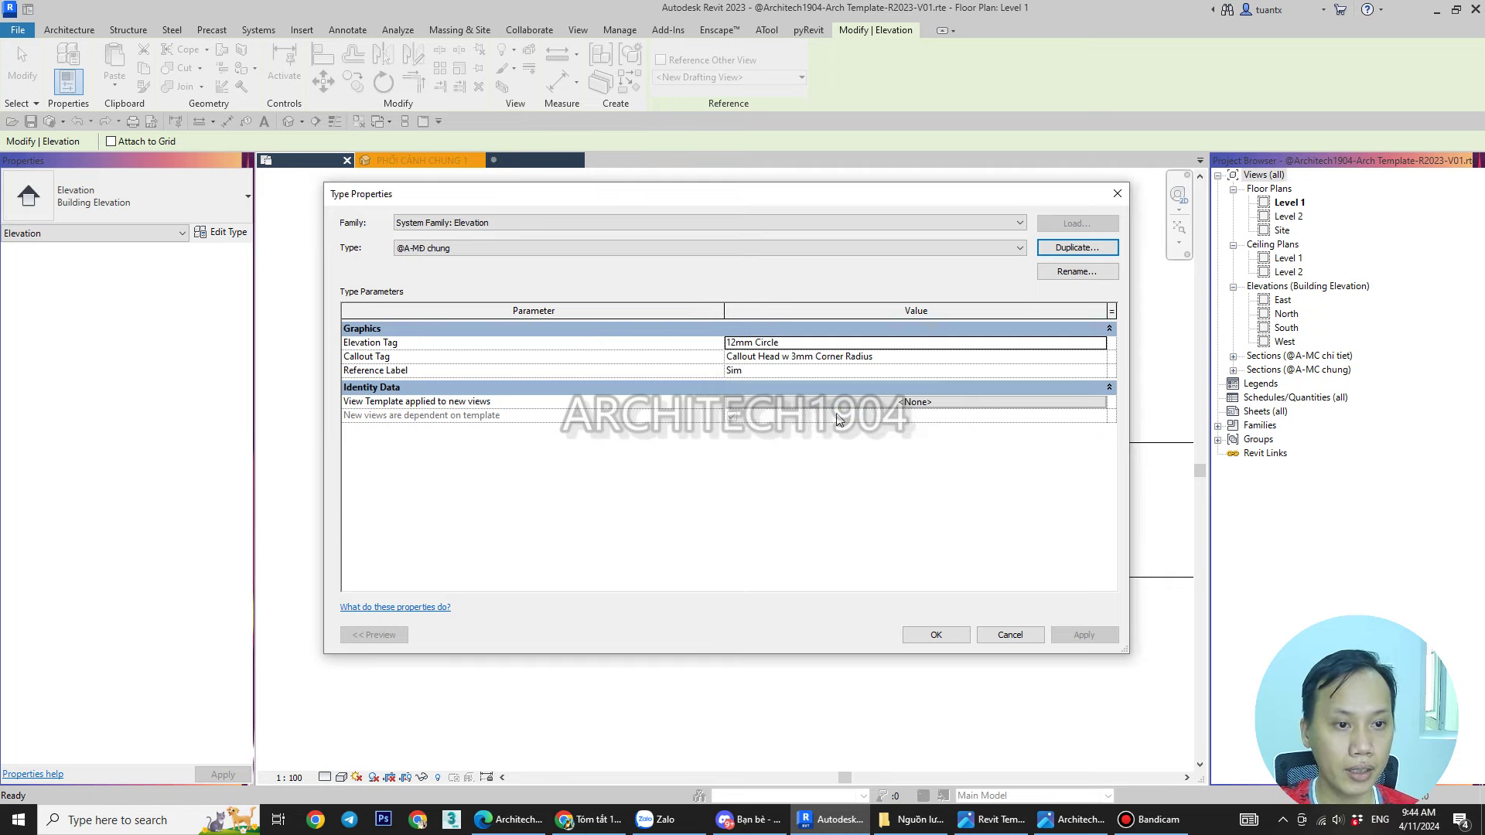
Step: Set @A-MĐ chung's View Template for new views to MẶT ĐỨNG TỔNG QUAN
left_click(843, 401)
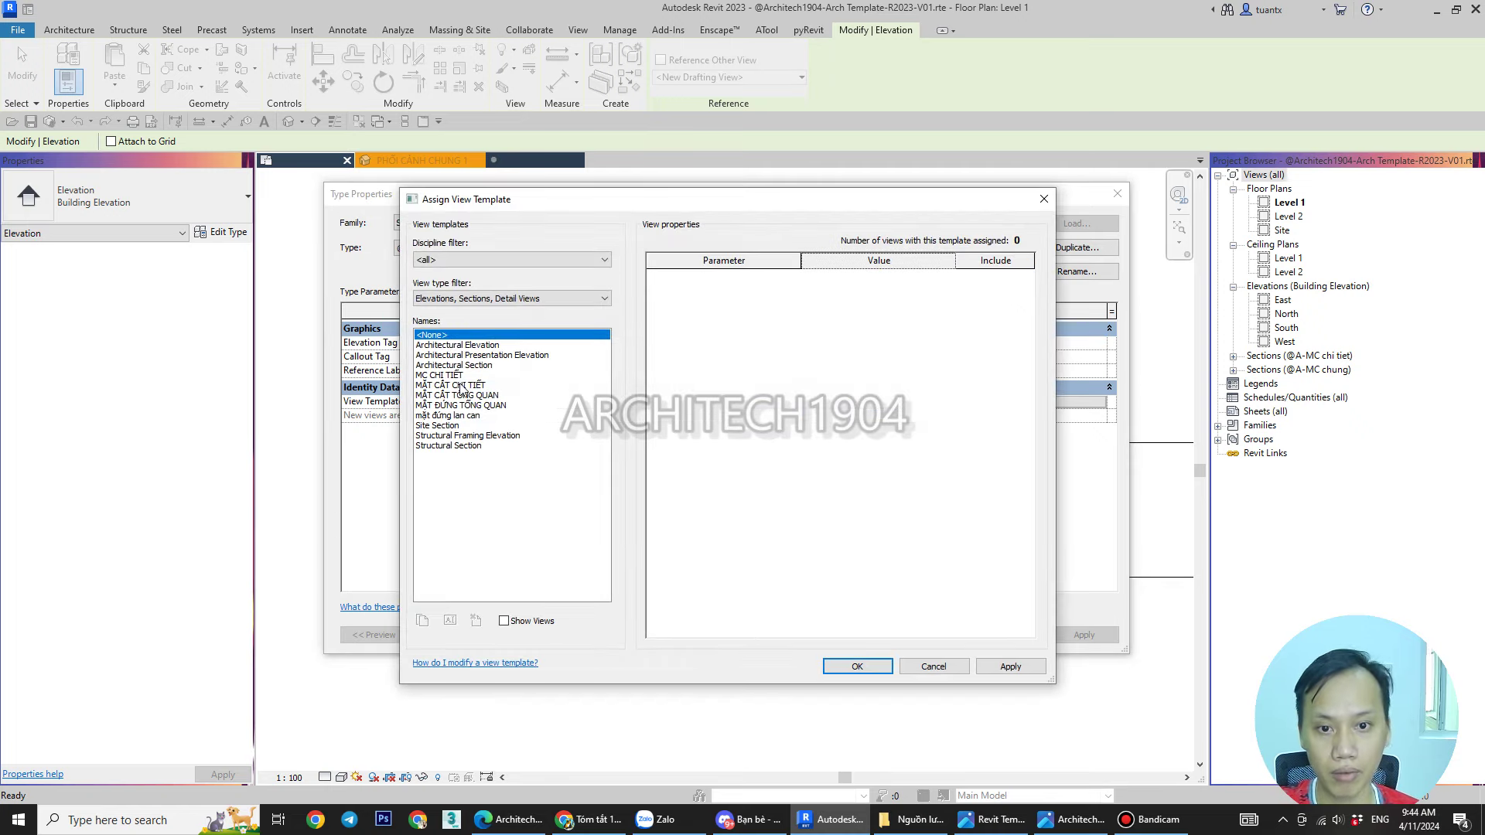
left_click(453, 405)
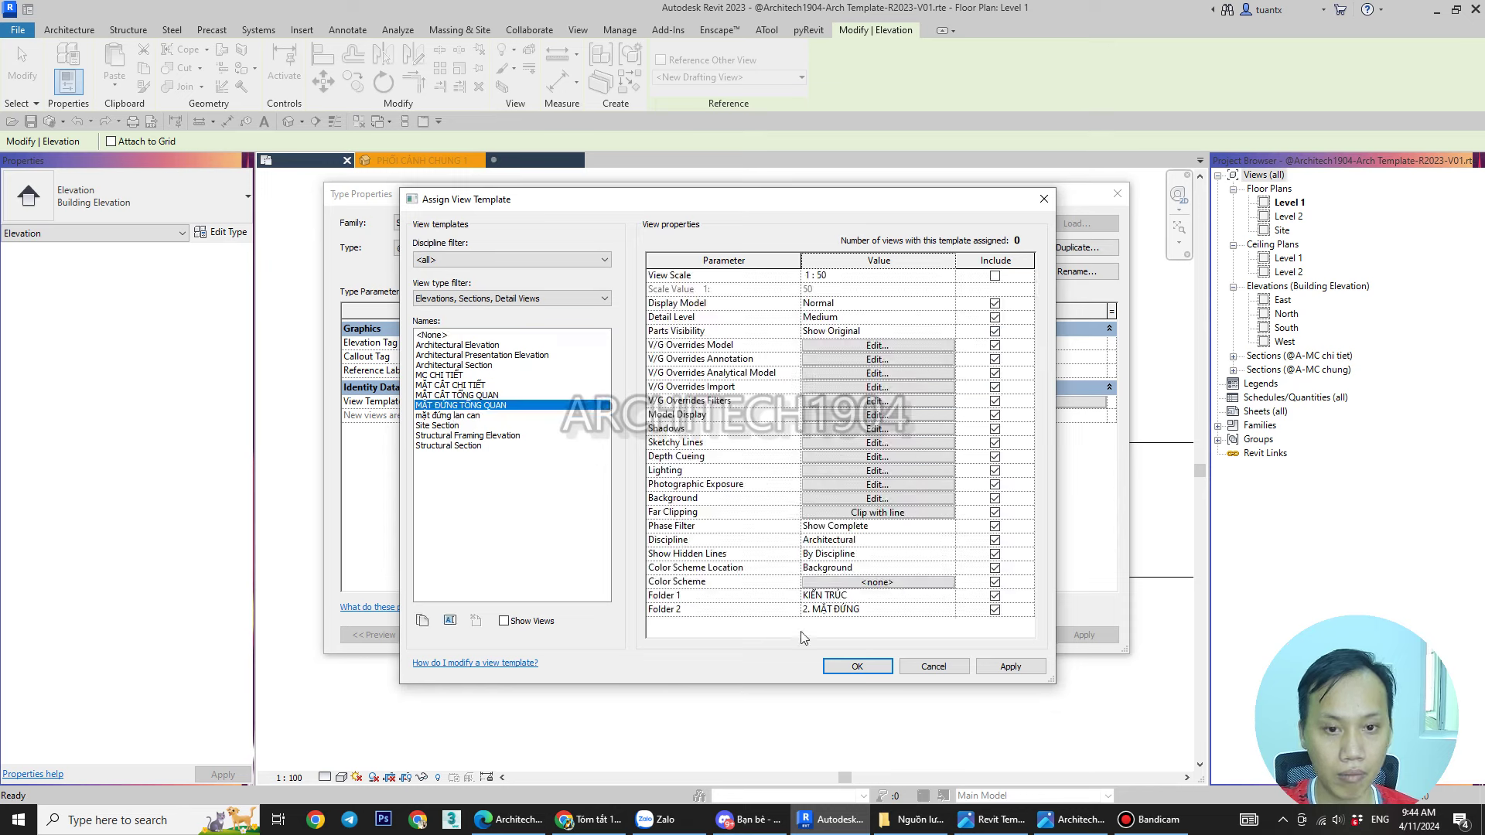
left_click(843, 666)
left_click(917, 635)
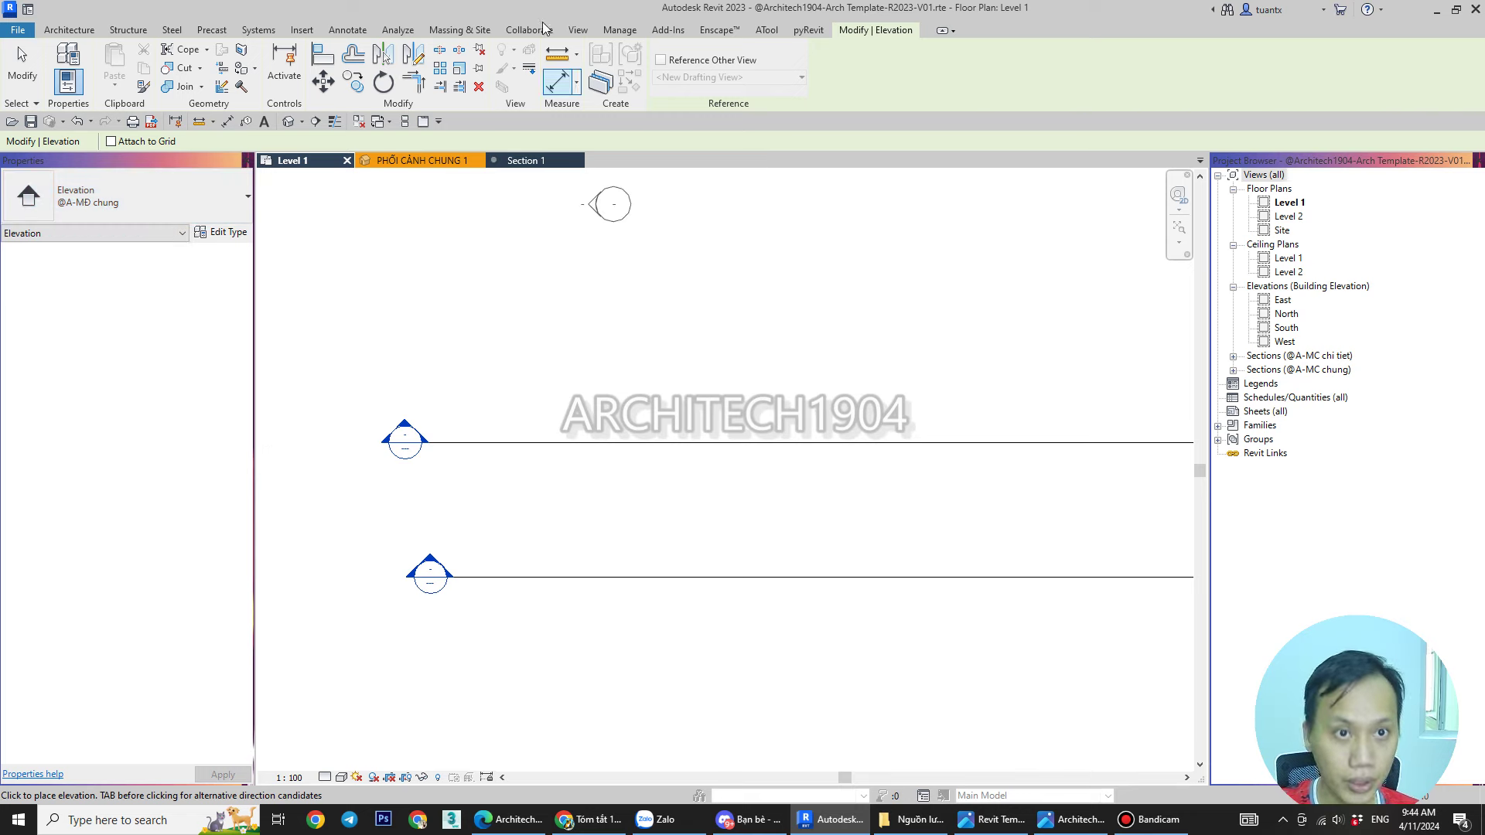
left_click(586, 30)
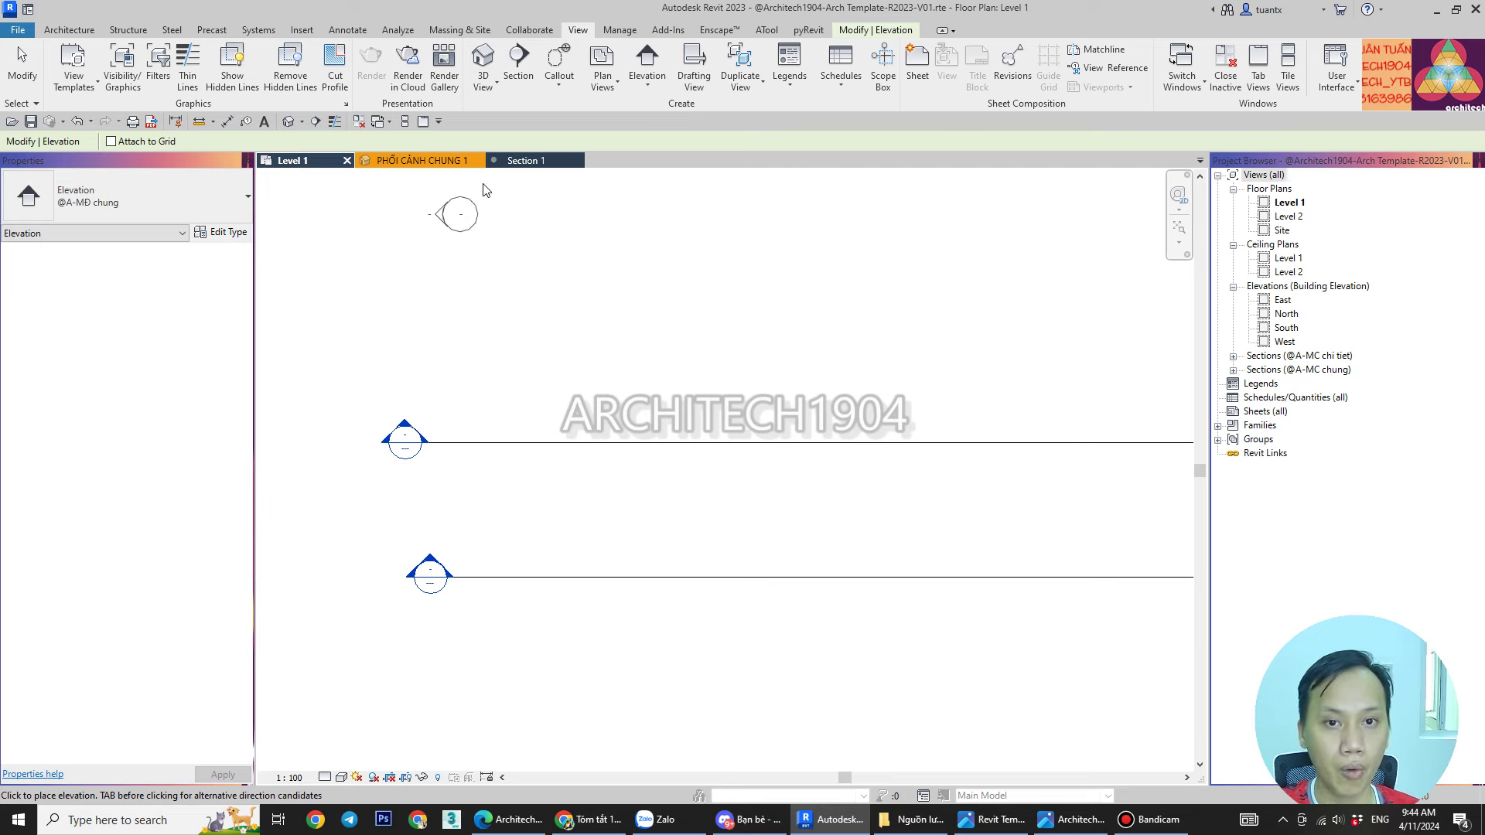
left_click(520, 160)
left_click(451, 162)
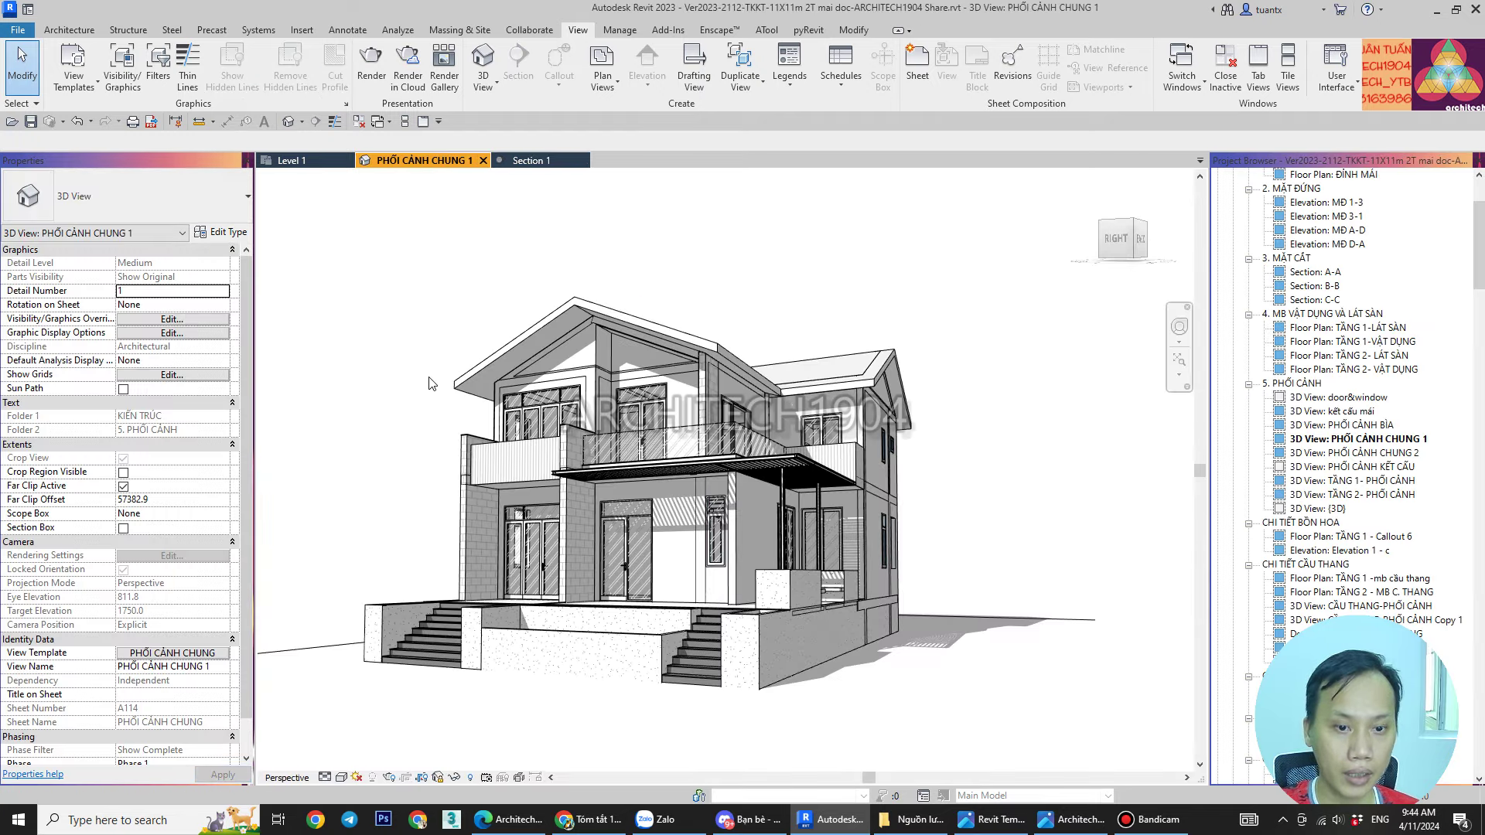
scroll(411, 359, "up", 3)
left_click(296, 164)
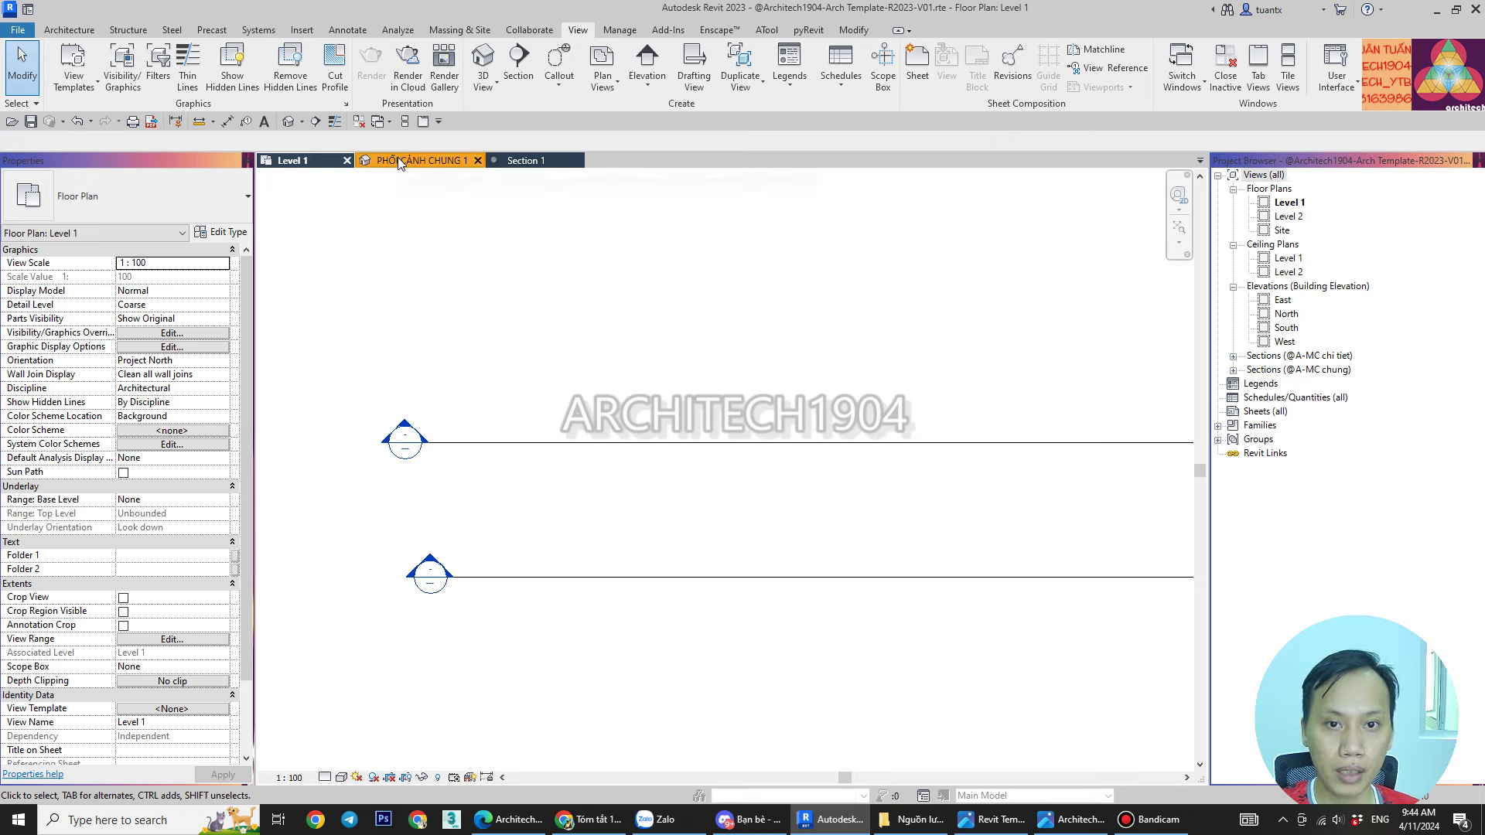
mouse_move(418, 161)
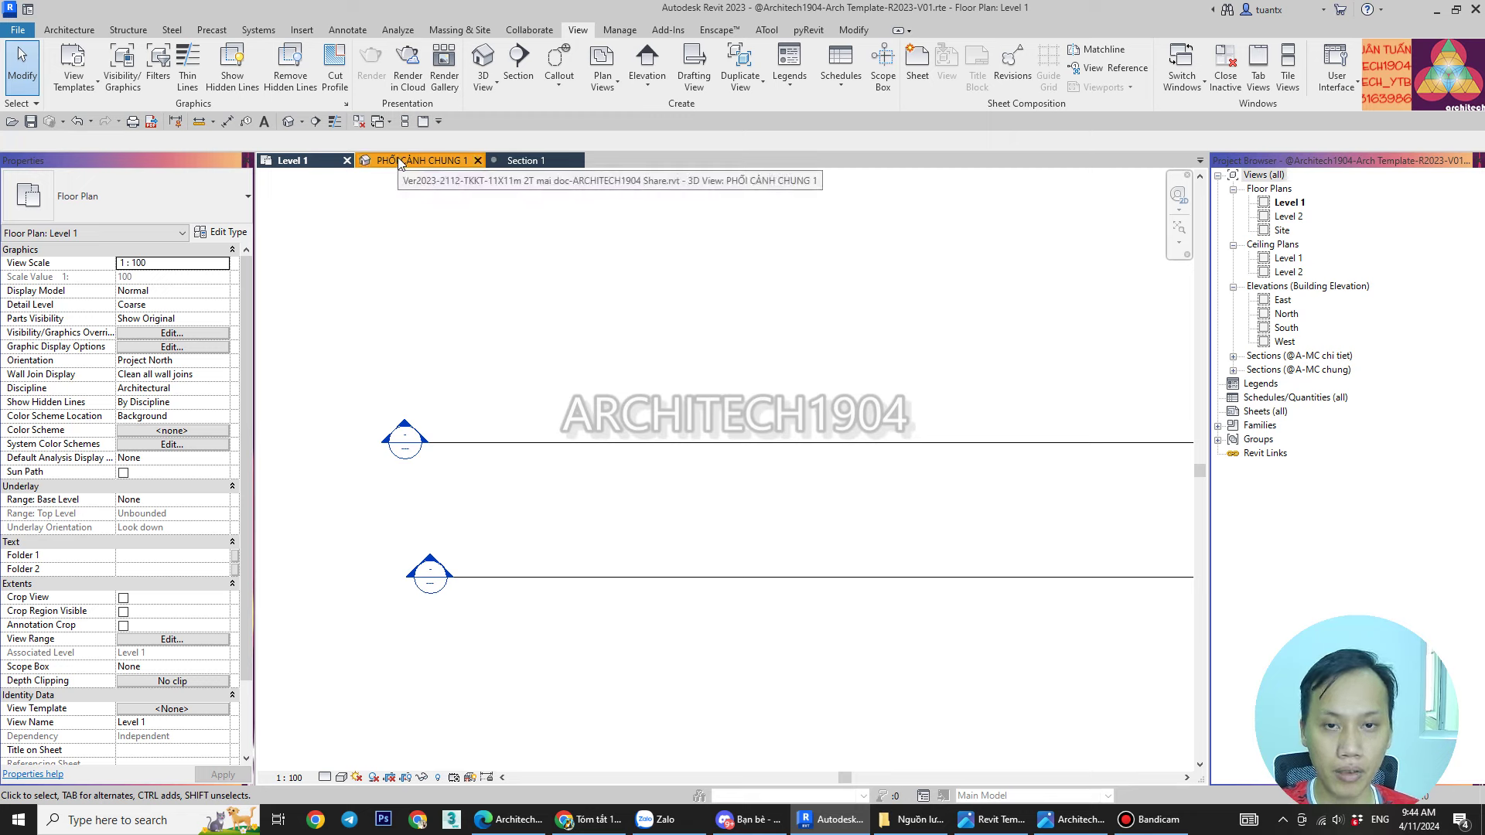
left_click(401, 164)
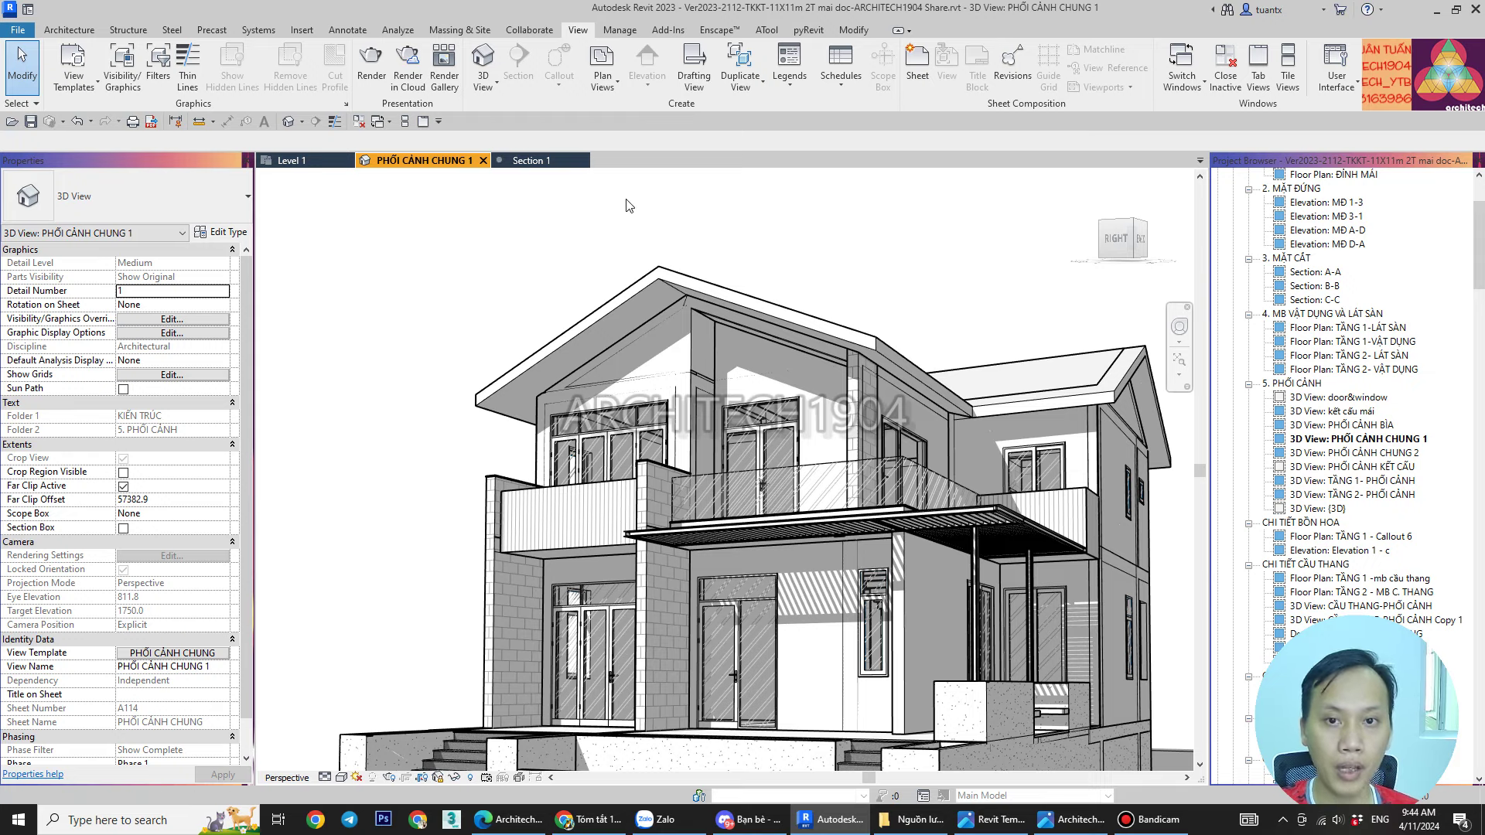
left_click(314, 164)
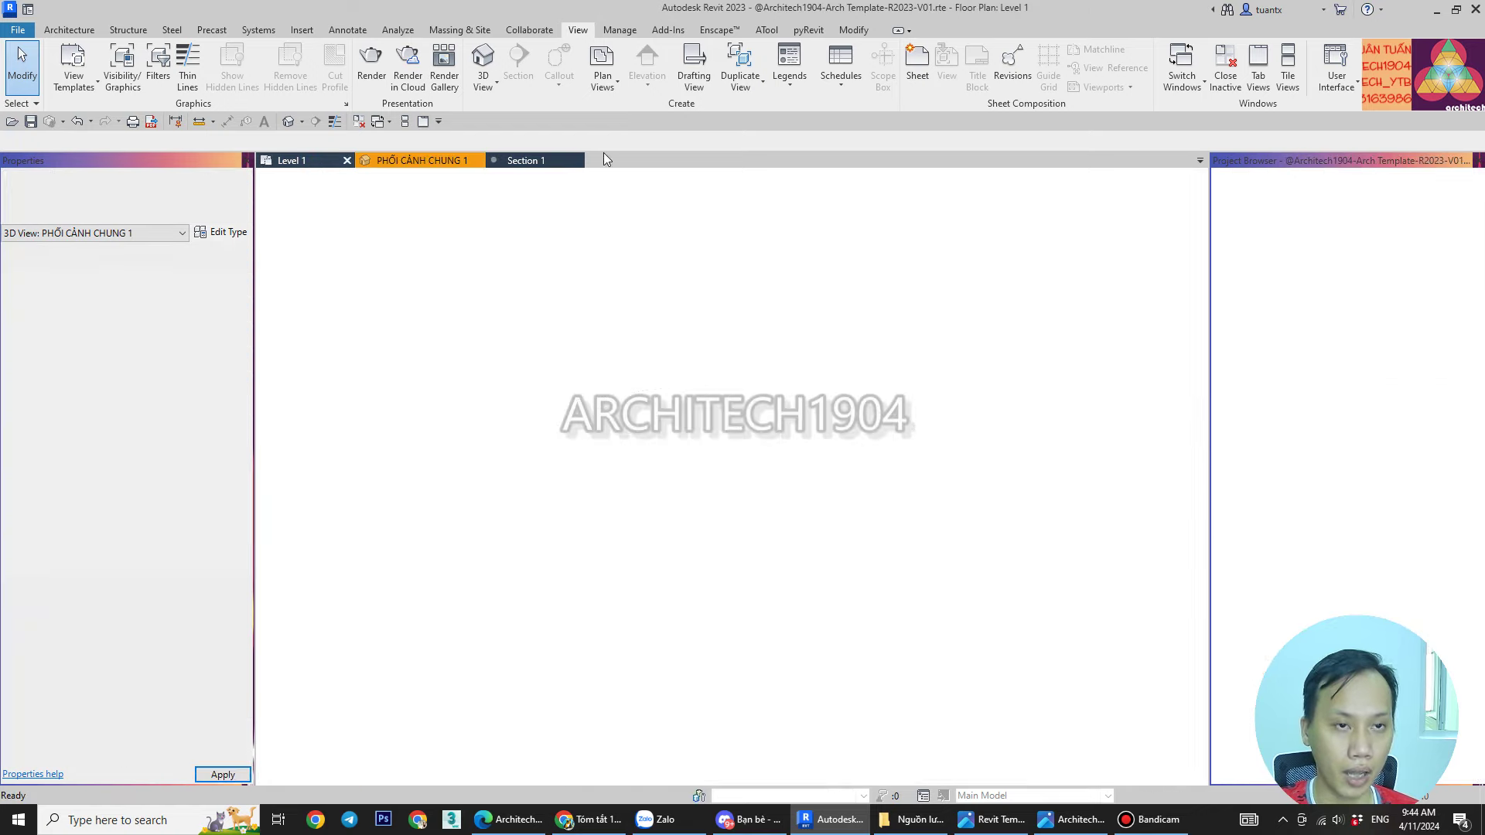
key("z")
key("f")
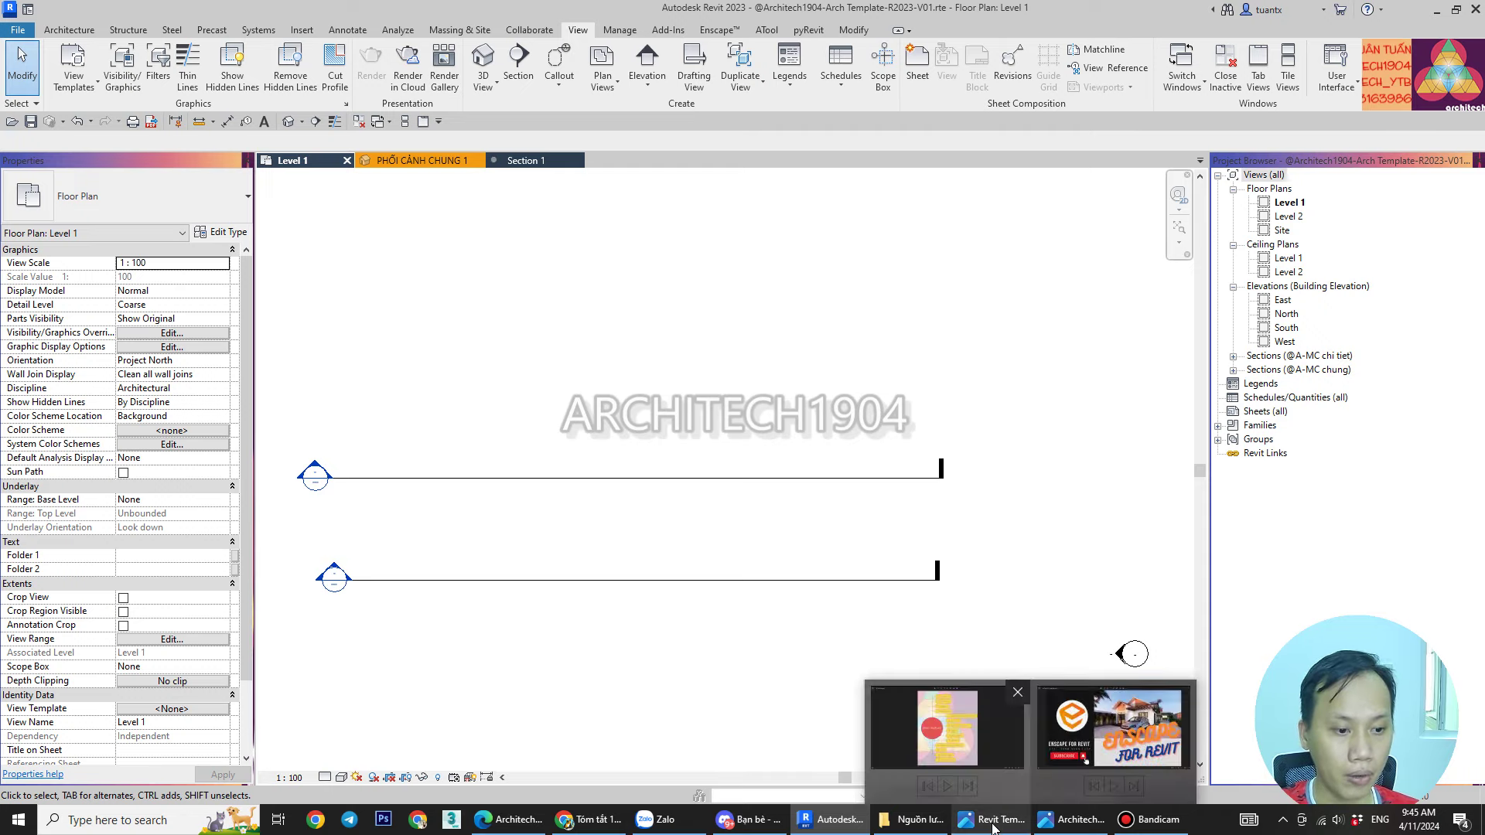
Step: Bring up the Revit Template.jpeg mind map in Photos and zoom in
left_click(959, 727)
scroll(807, 290, "up", 2)
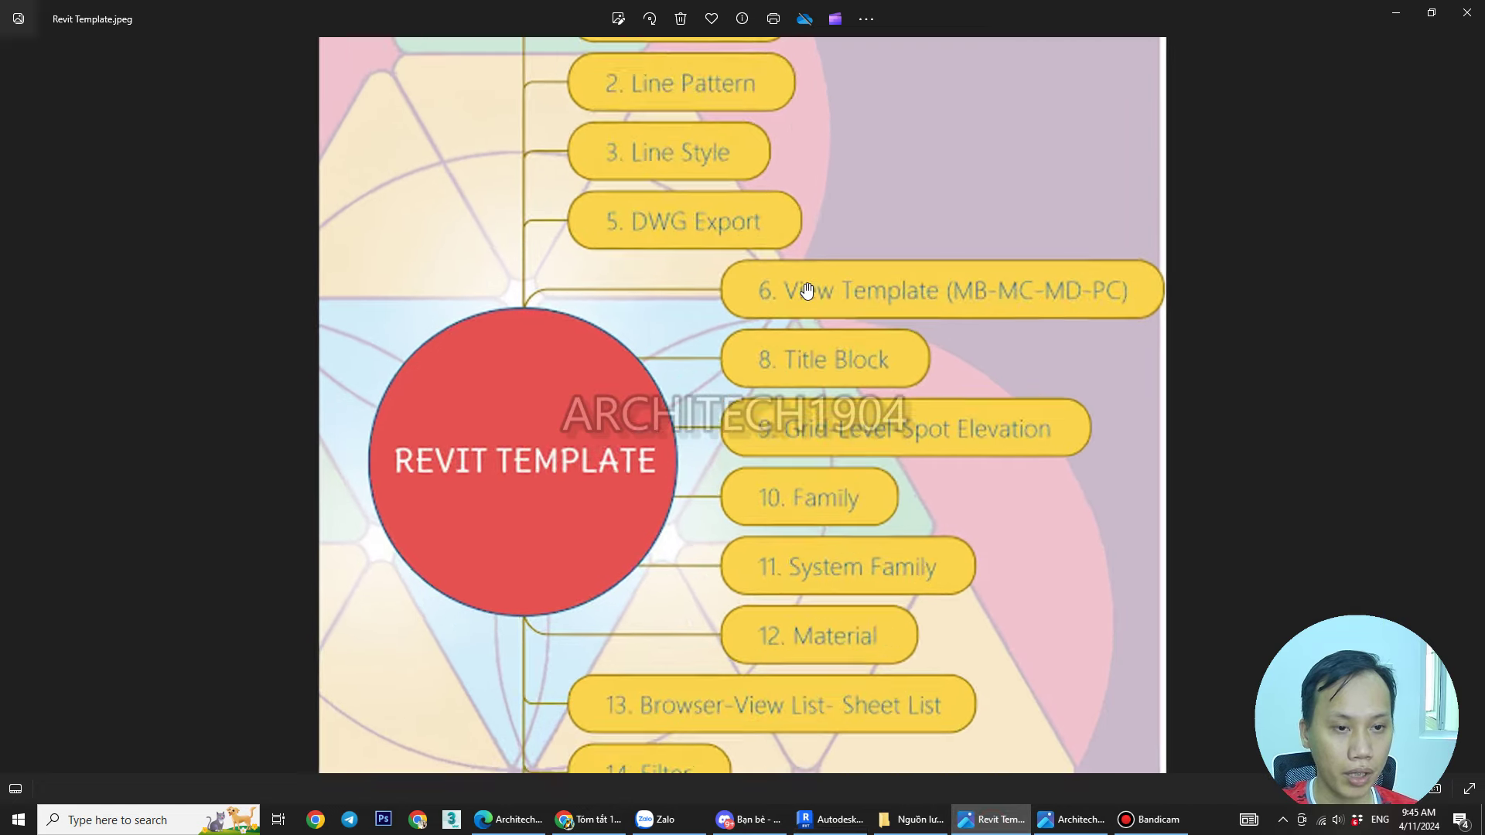
scroll(804, 289, "up", 2)
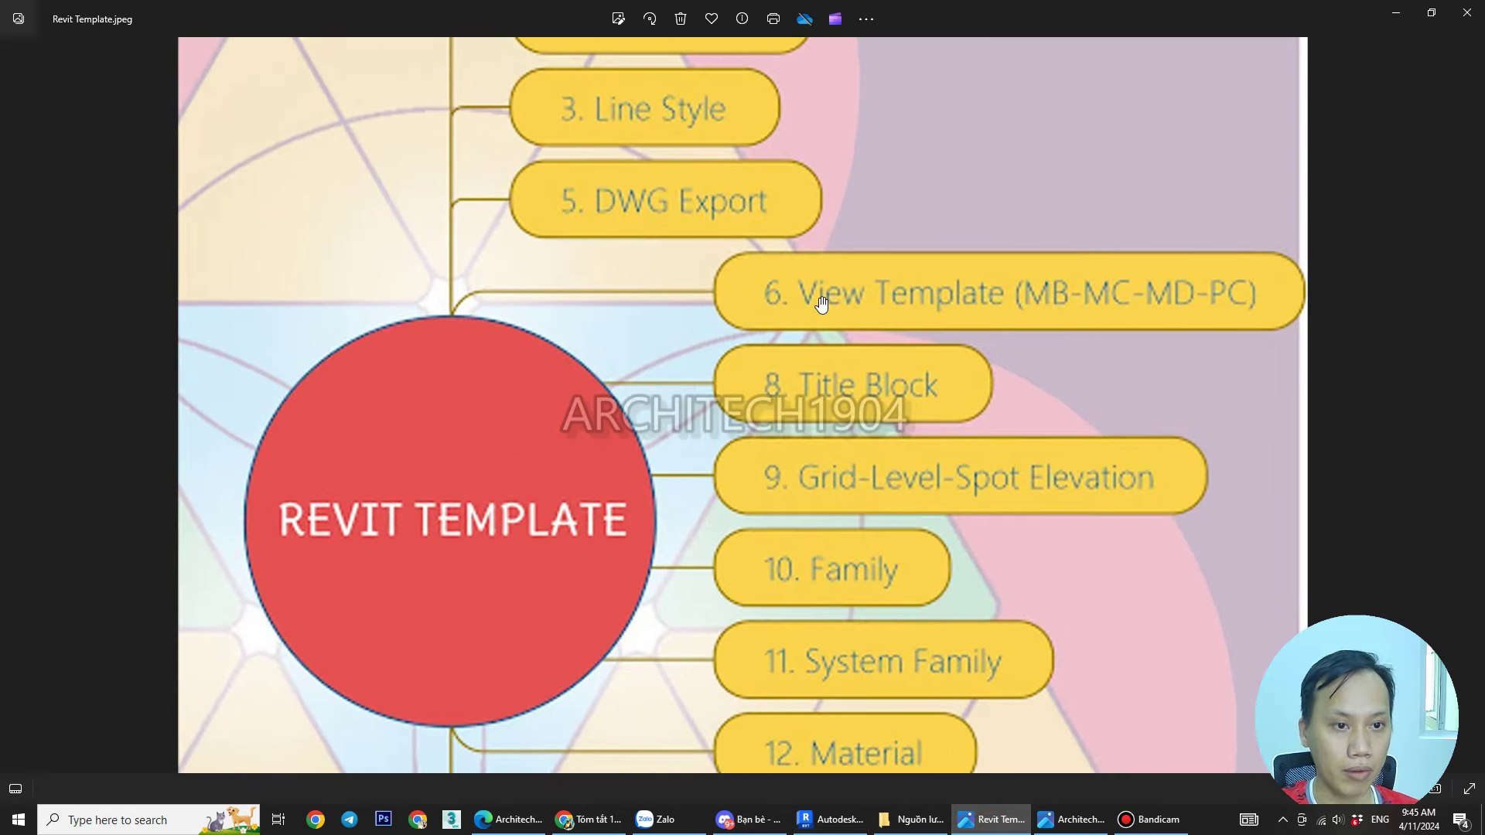